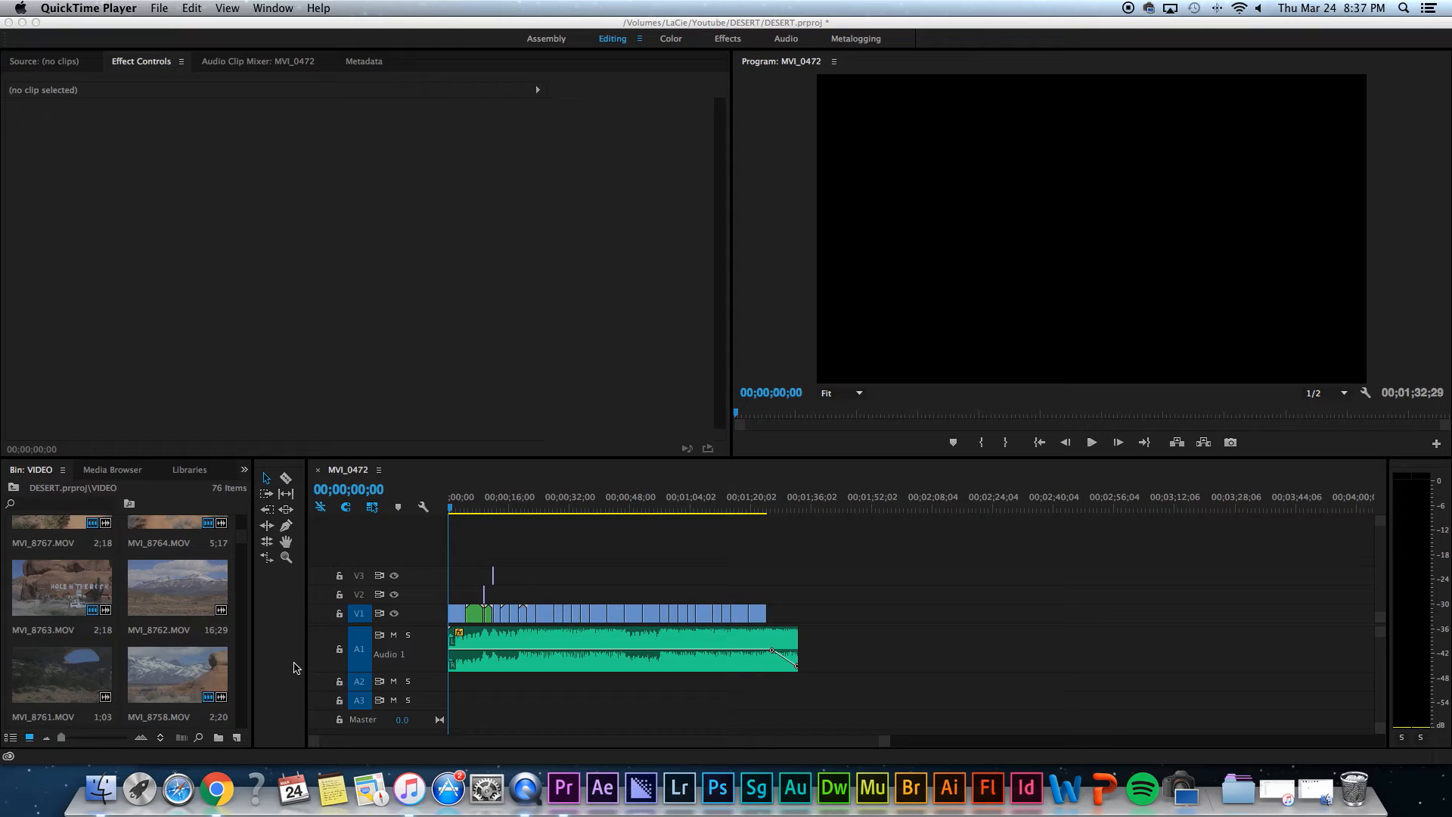
Move the playhead to 00;00;35;17 and enlarge the timeline by narrowing the project and tools panels, zooming in on the clips
{"action": "left_click", "coordinate": [470, 507]}
{"action": "left_click_drag", "start_coordinate": [469, 508], "coordinate": [582, 508]}
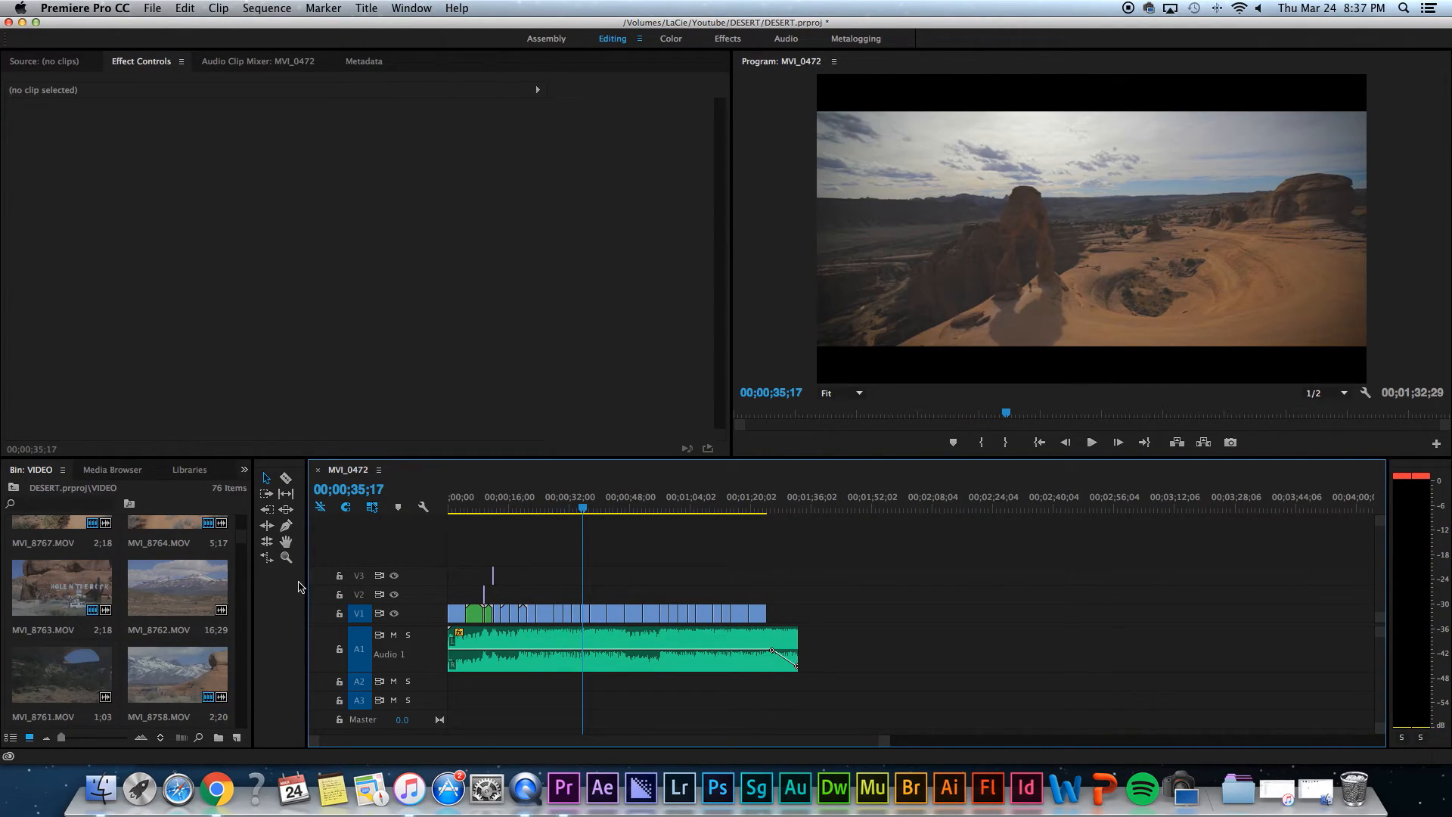
{"action": "left_click_drag", "start_coordinate": [255, 591], "coordinate": [17, 592]}
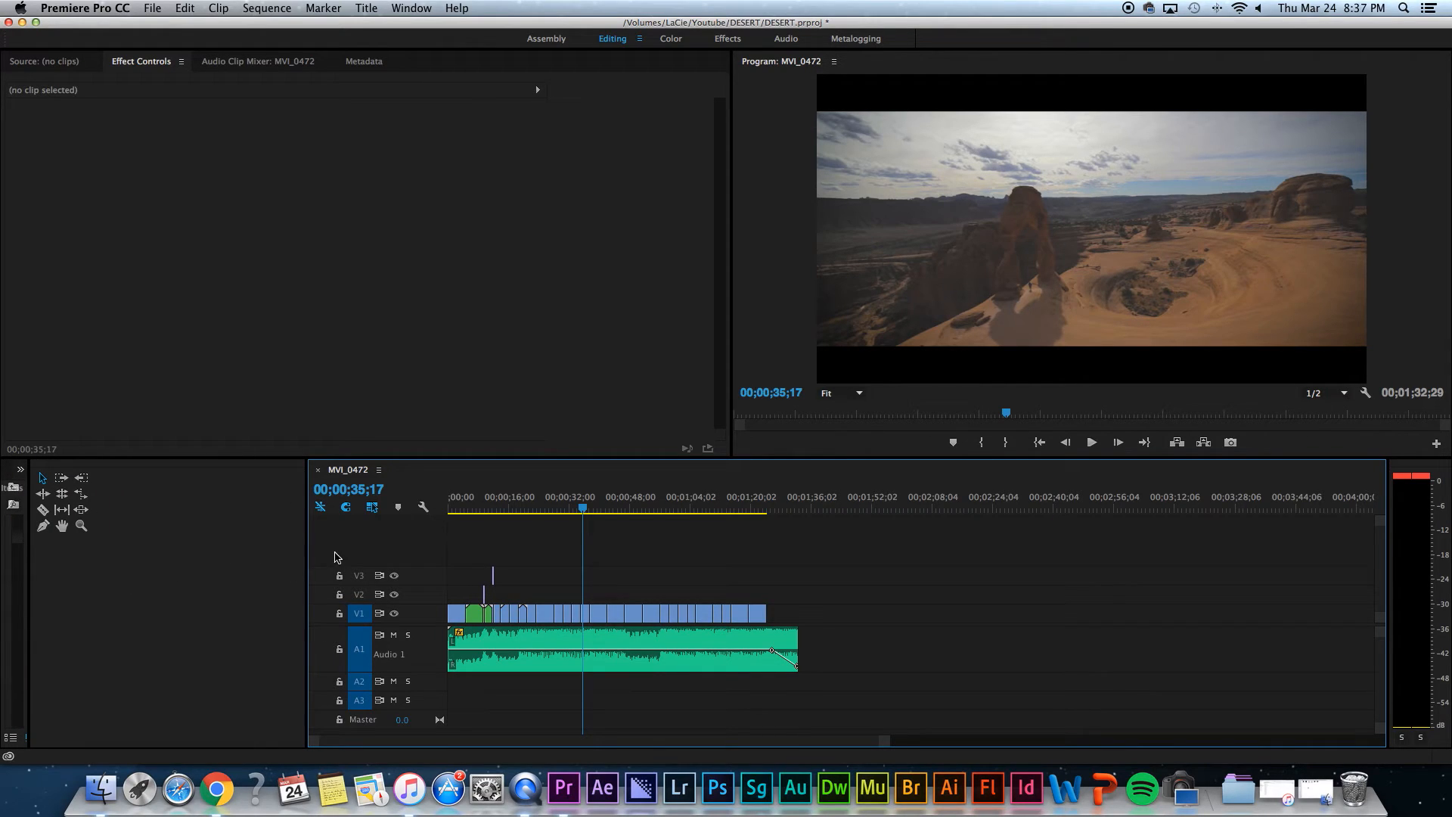
{"action": "left_click_drag", "start_coordinate": [308, 545], "coordinate": [61, 564]}
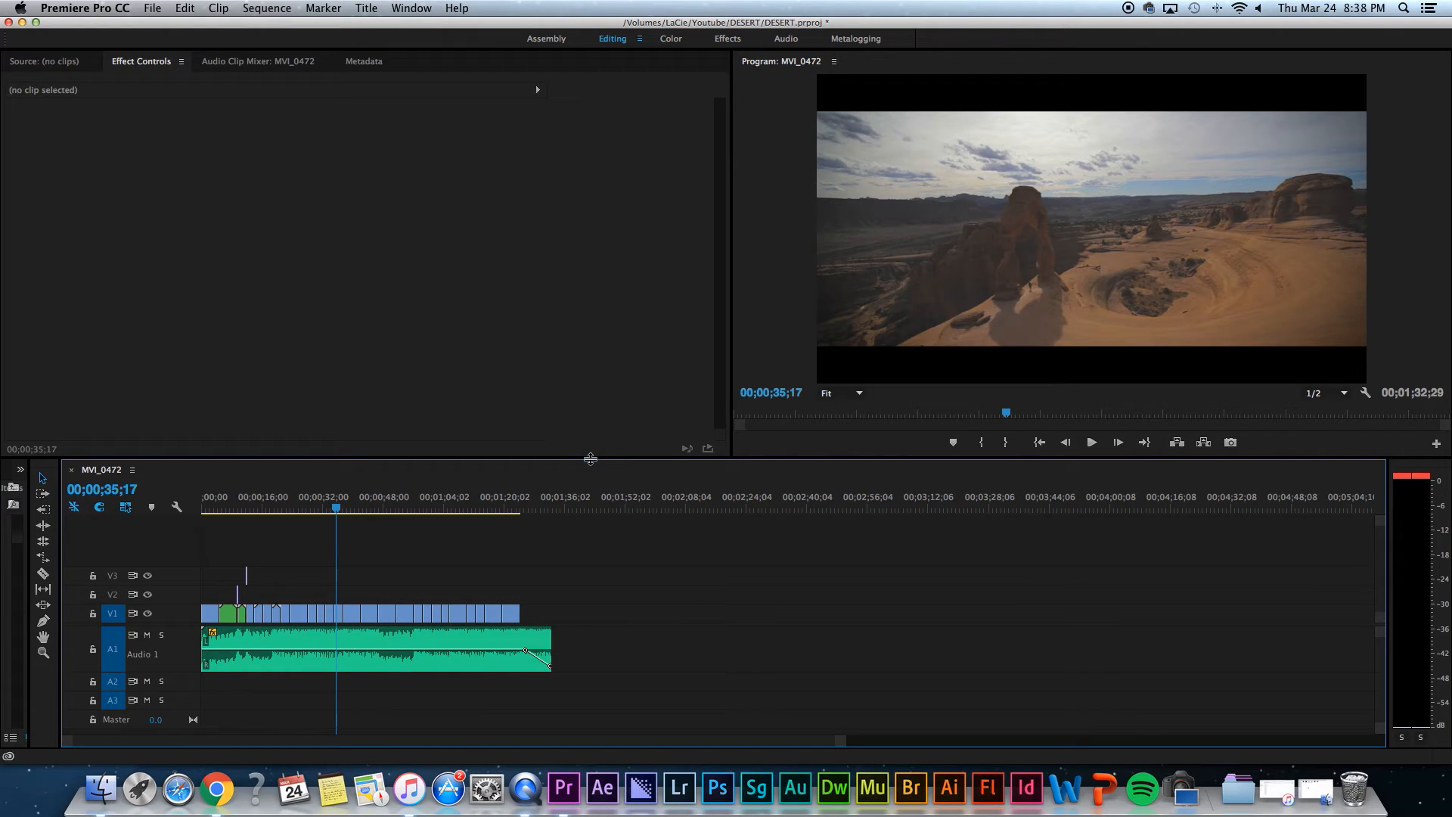
{"action": "key", "text": "backslash"}
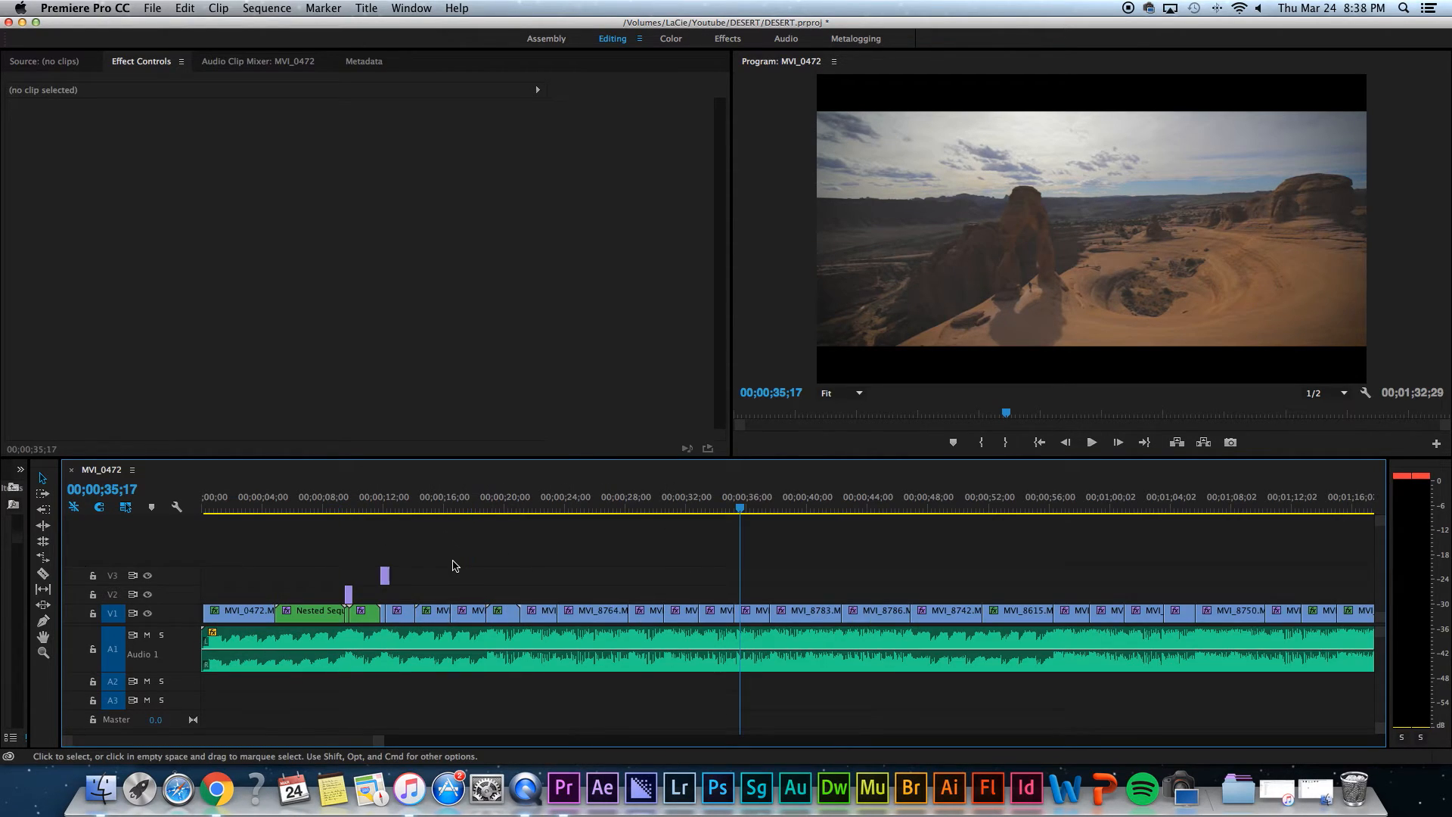
{"action": "key", "text": "x"}
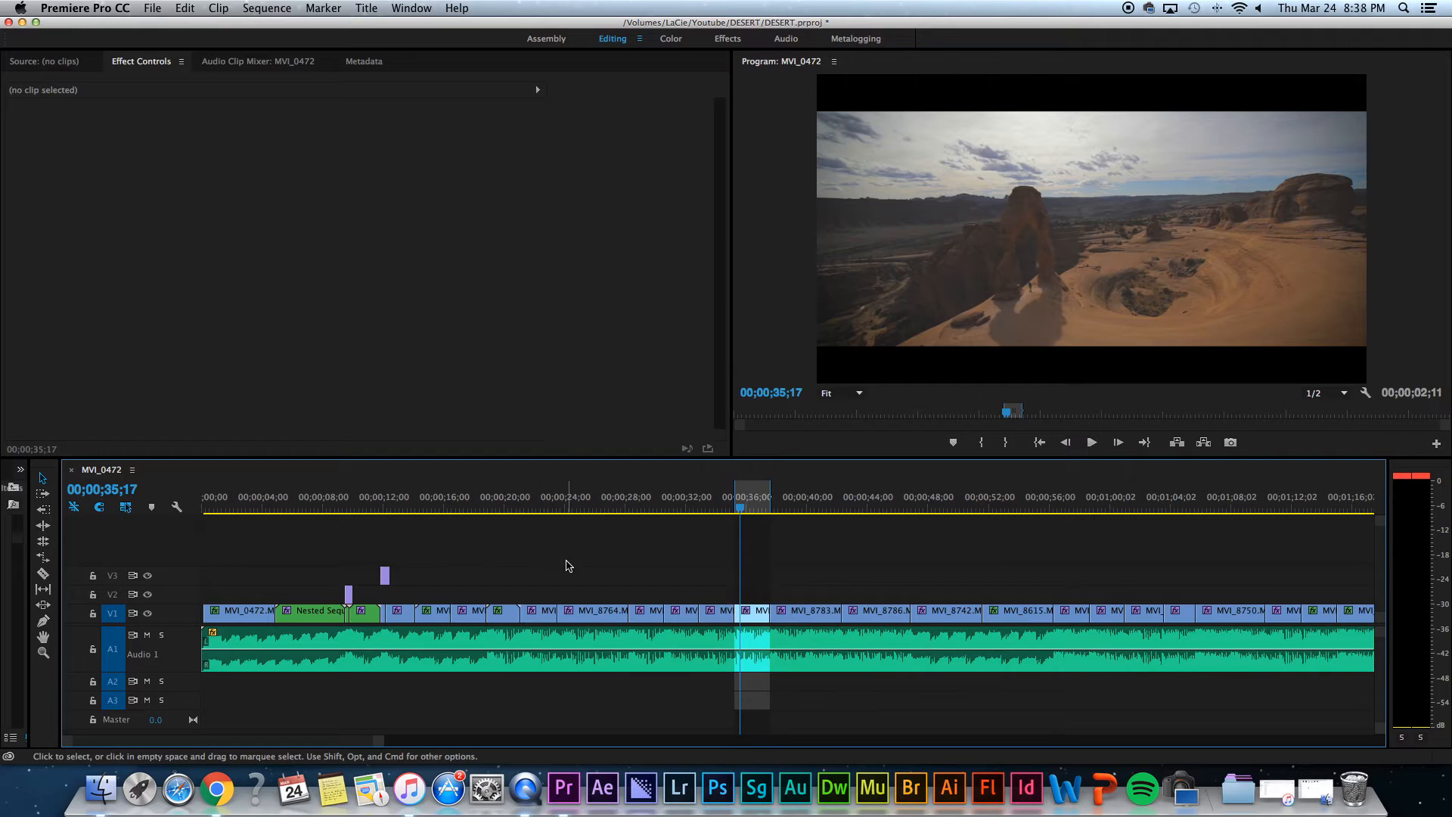
{"action": "right_click", "coordinate": [753, 502]}
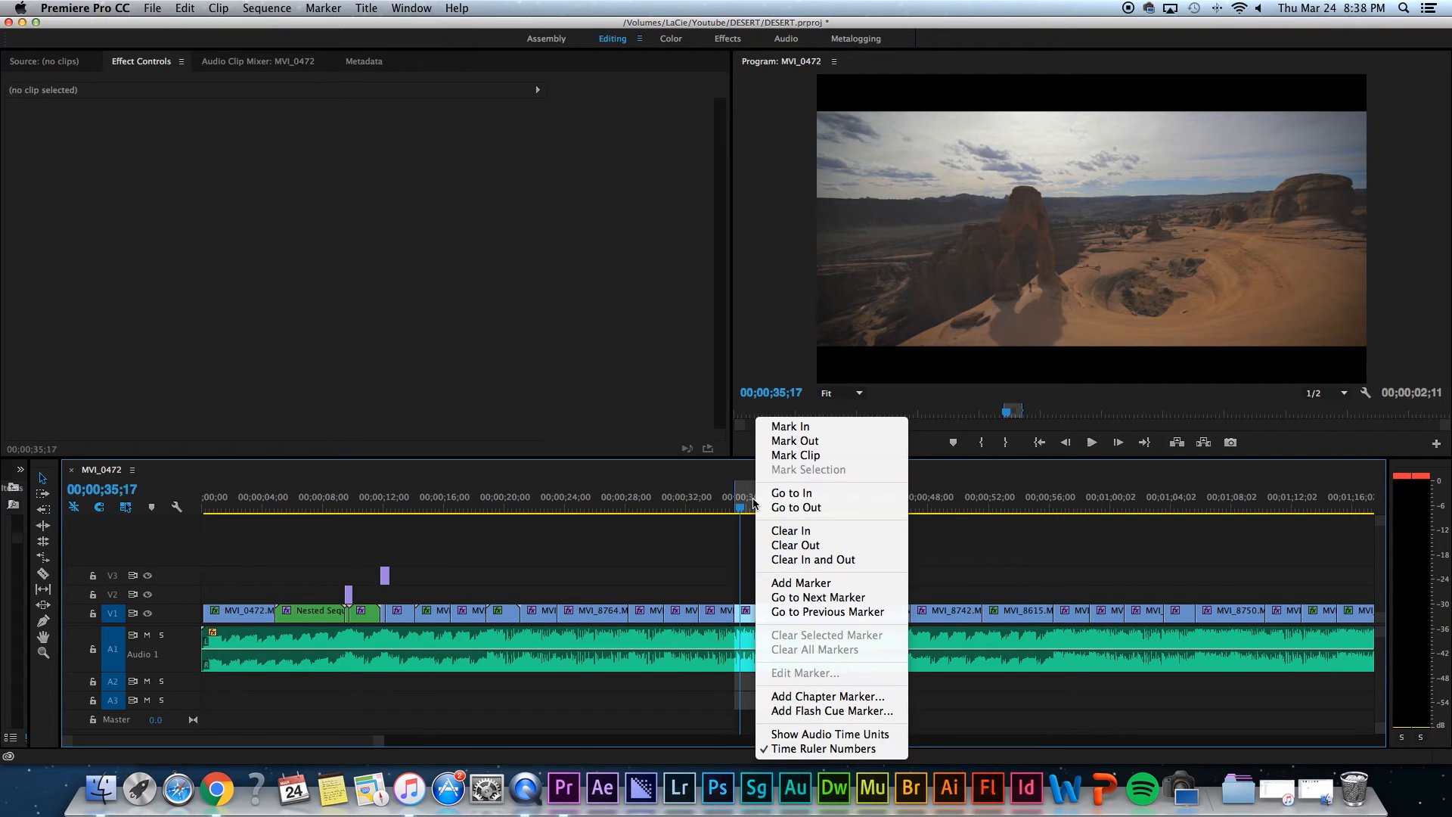
{"action": "left_click", "coordinate": [848, 560]}
With the Selection tool, try moving the final clip MVI_8962 from V1 up to track V3 and shortening it
{"action": "left_click", "coordinate": [44, 480]}
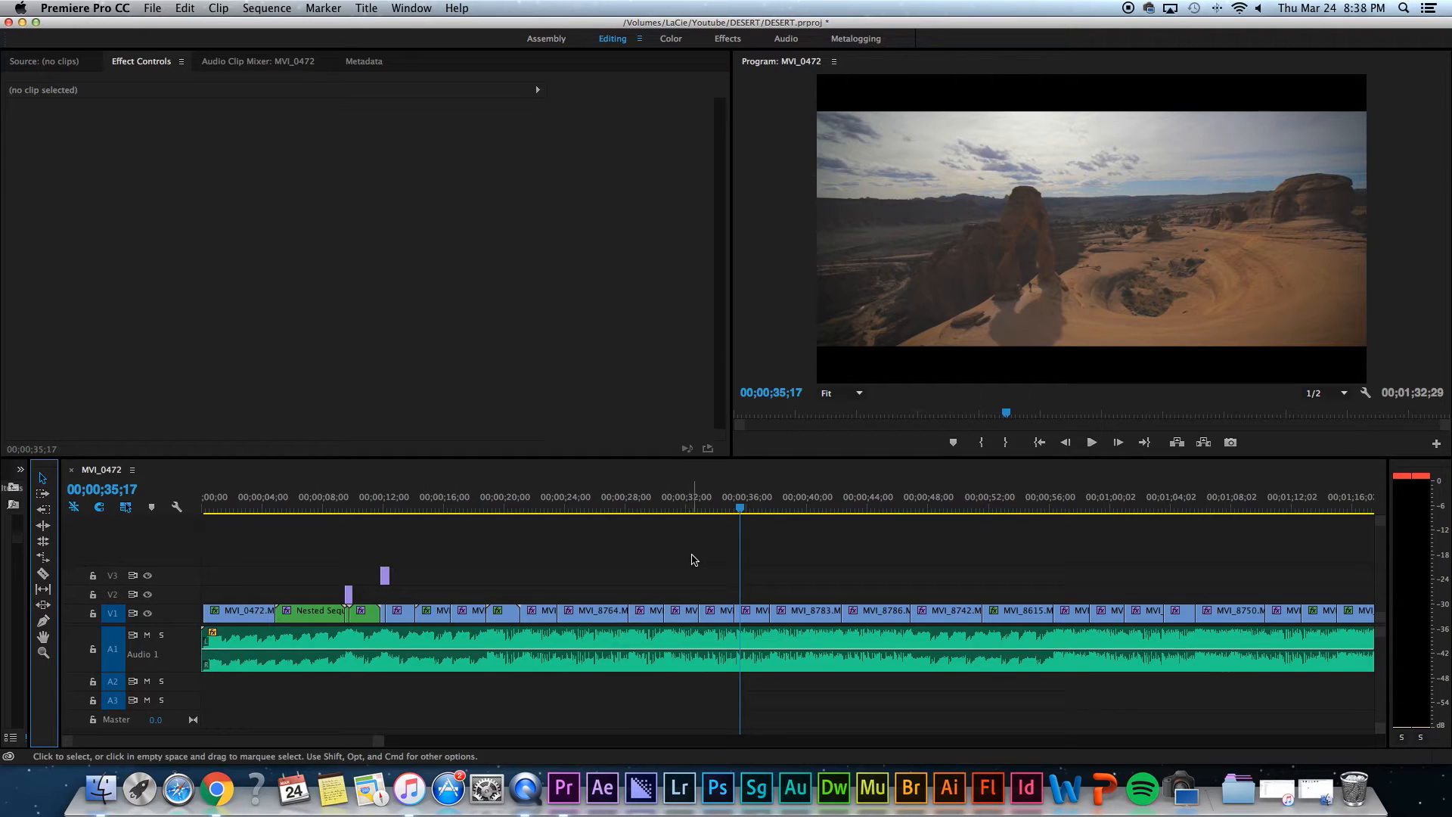
{"action": "scroll", "coordinate": [693, 570], "scroll_direction": "right", "scroll_amount": 5}
{"action": "scroll", "coordinate": [695, 571], "scroll_direction": "left", "scroll_amount": 5}
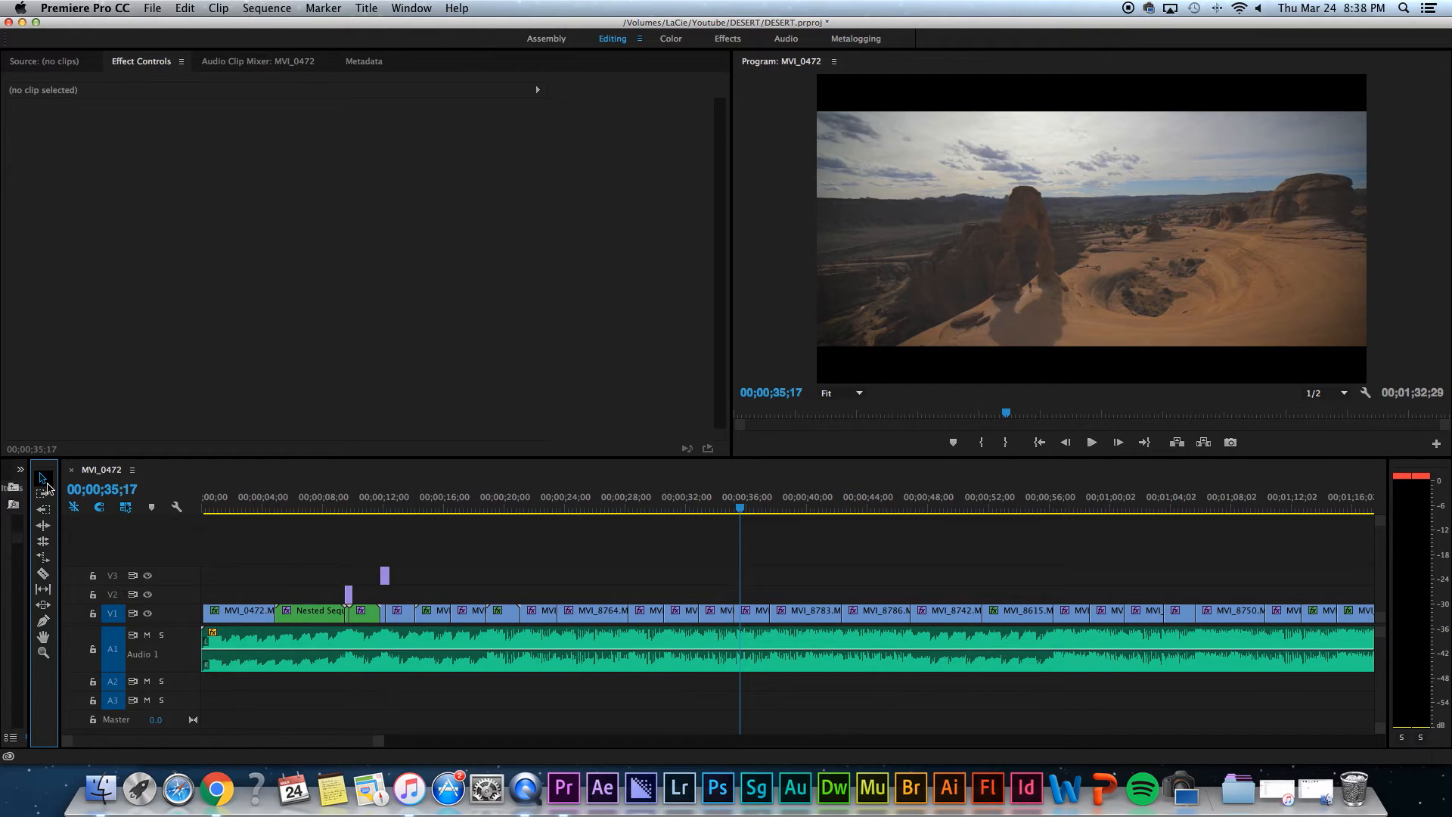
{"action": "scroll", "coordinate": [917, 556], "scroll_direction": "right", "scroll_amount": 5}
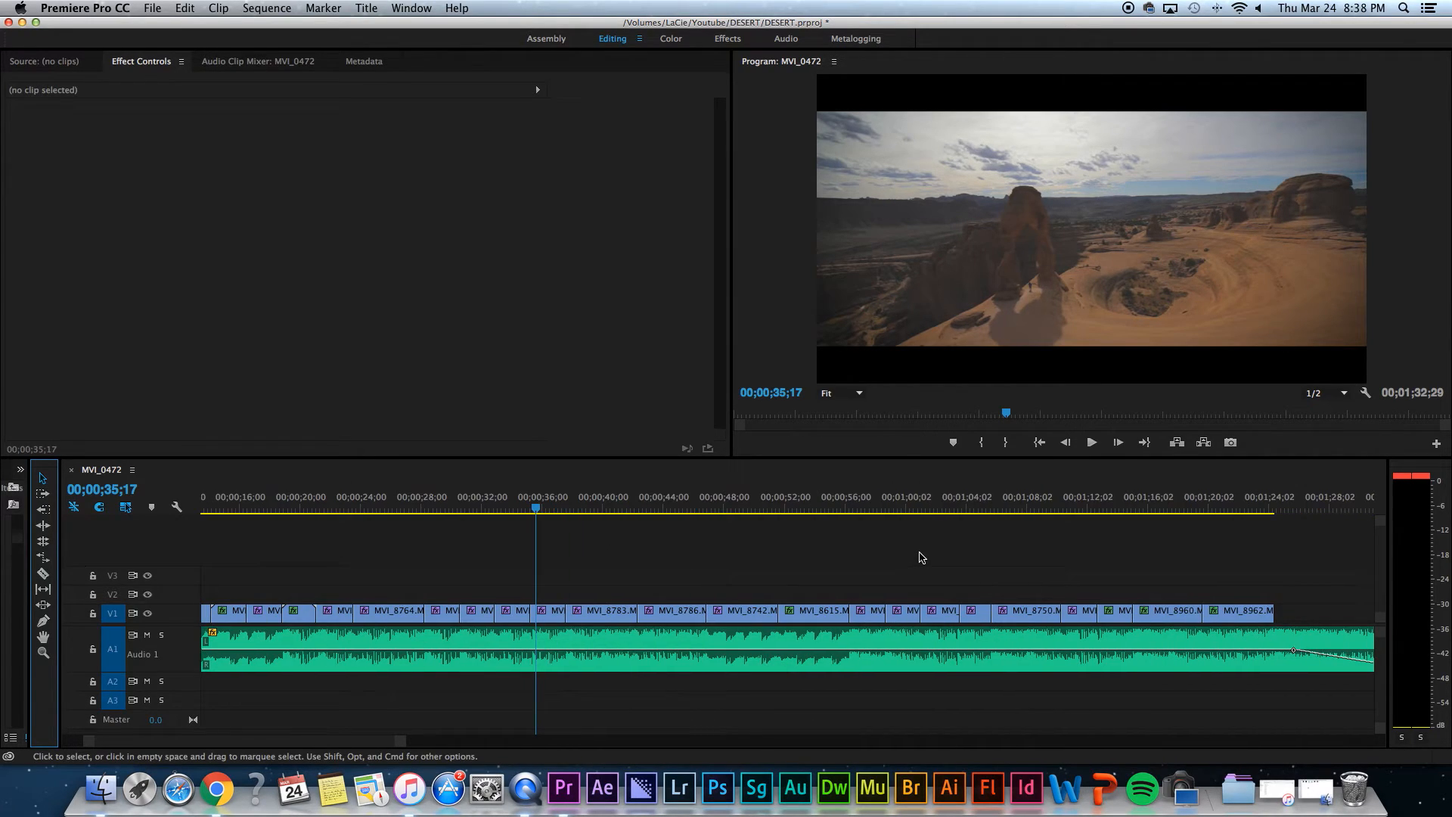
{"action": "scroll", "coordinate": [919, 557], "scroll_direction": "left", "scroll_amount": 4}
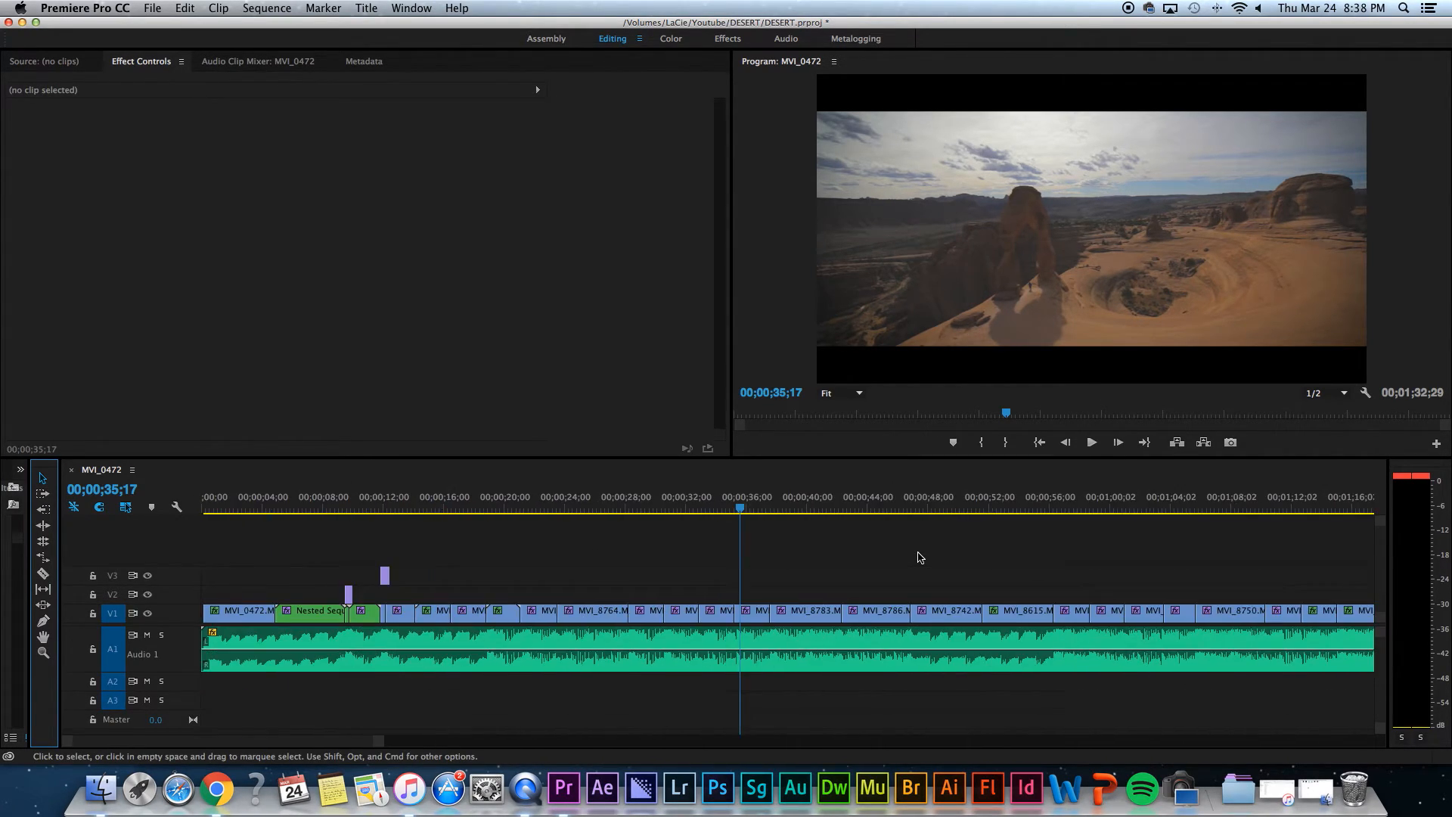
{"action": "scroll", "coordinate": [919, 558], "scroll_direction": "right", "scroll_amount": 5}
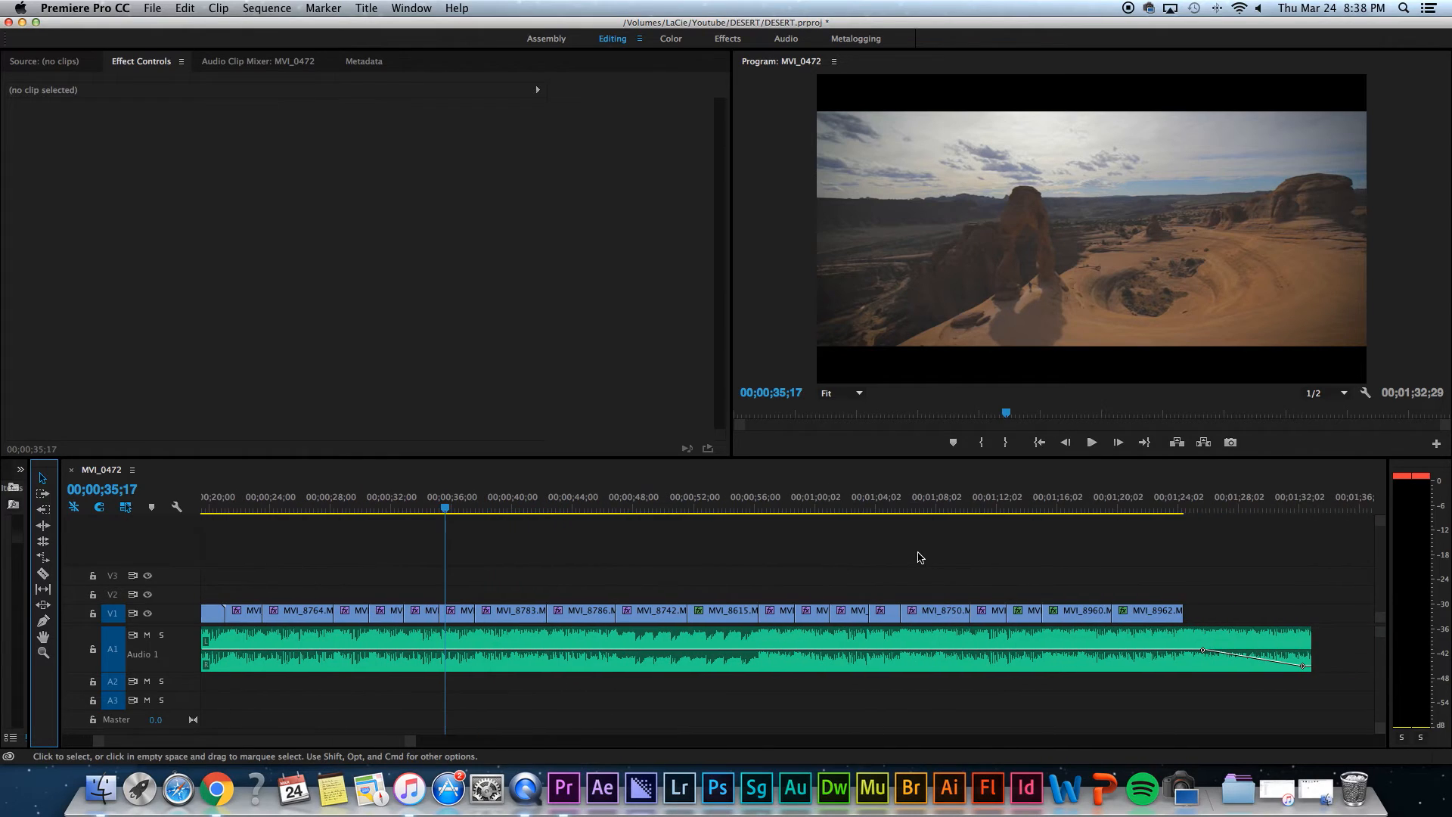
{"action": "left_click", "coordinate": [1024, 614]}
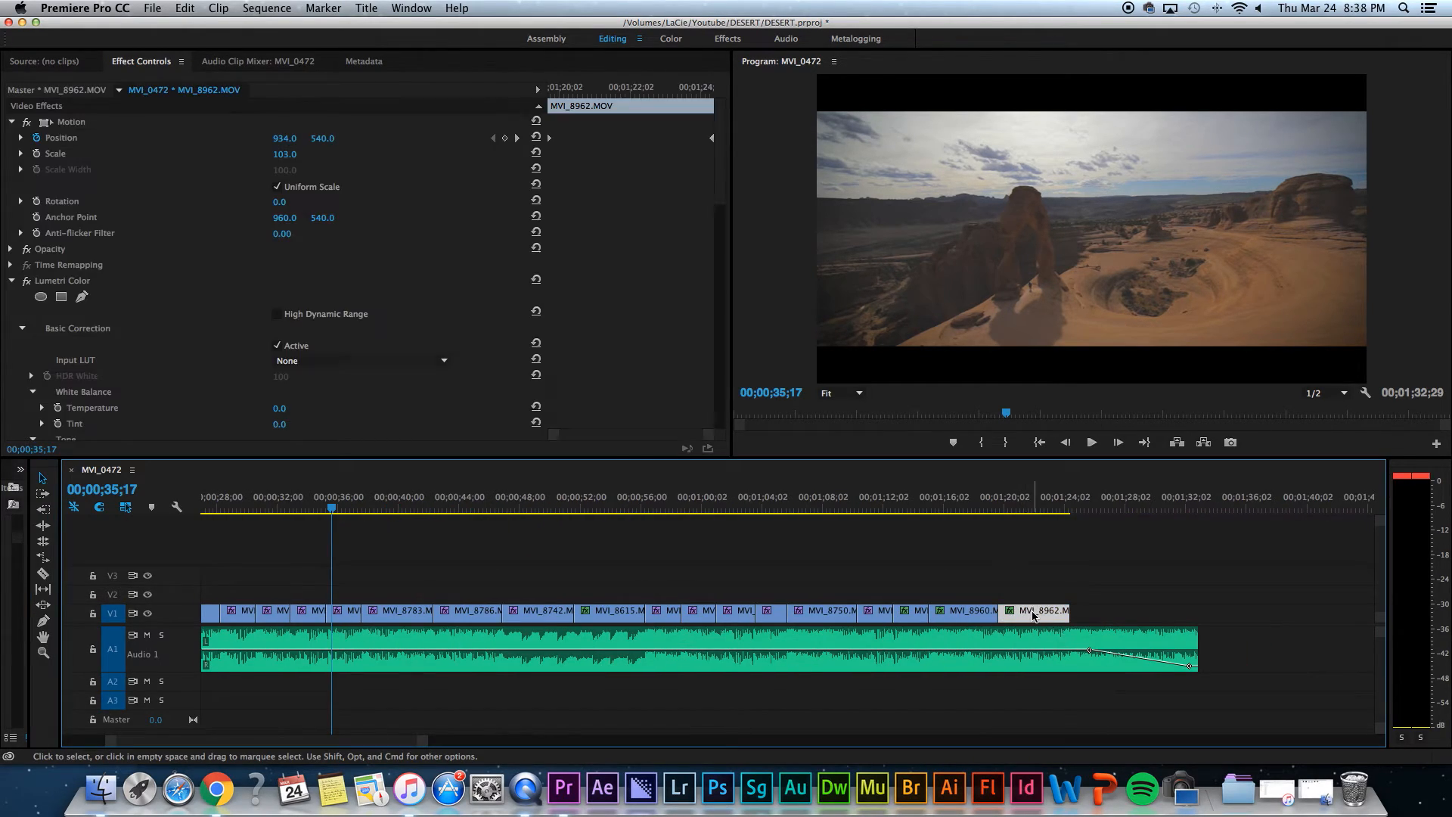
{"action": "left_click_drag", "start_coordinate": [1033, 614], "coordinate": [1051, 575]}
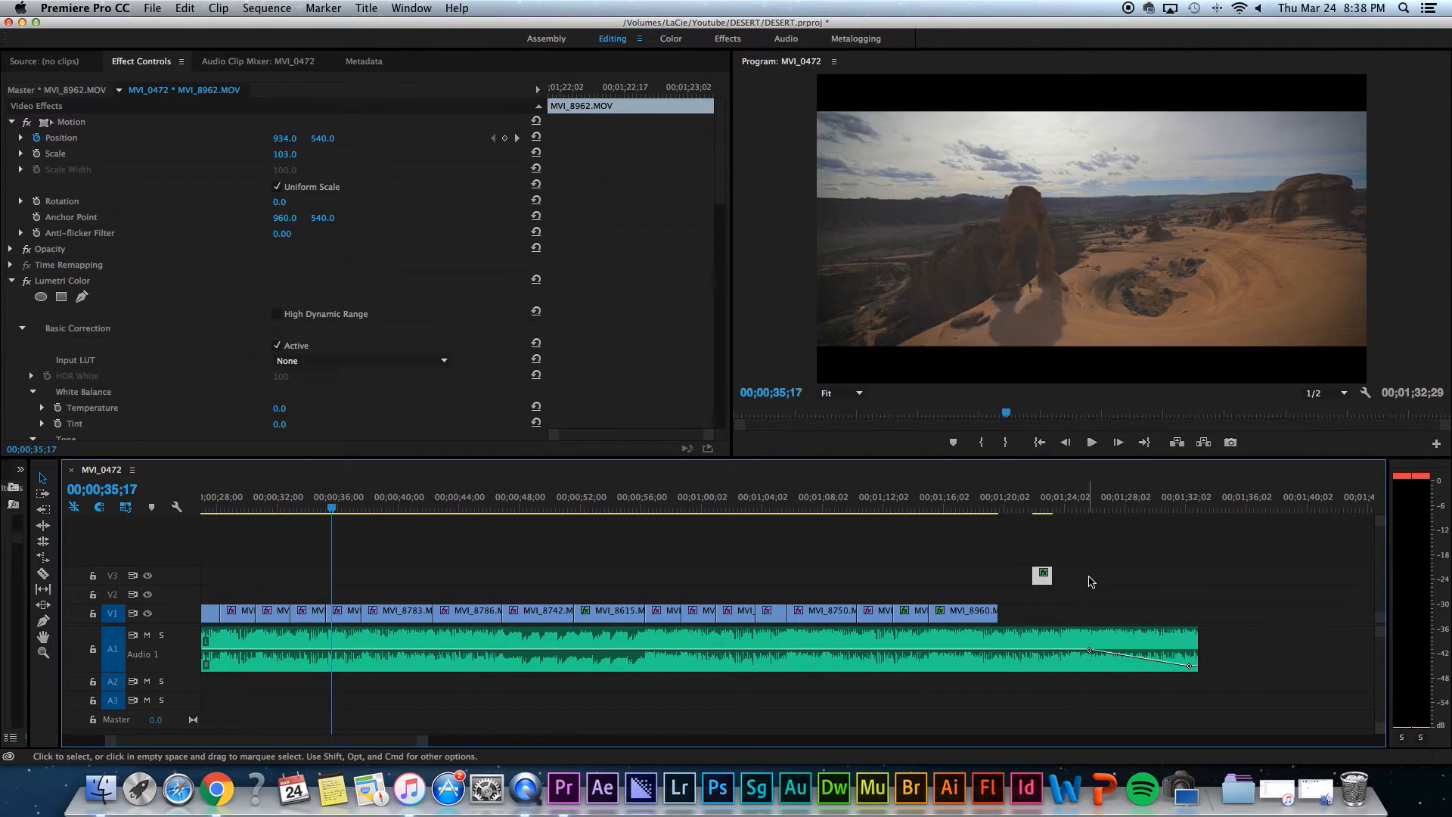
Undo the move and trim of clip MVI_8962 so it sits on V1 at full length
{"action": "key", "text": "super+z"}
{"action": "key", "text": "super+z"}
{"action": "left_click_drag", "start_coordinate": [1036, 581], "coordinate": [1036, 612]}
Scrub the playhead to 00;01;13;03 and briefly select the last seven clips on V1 together
{"action": "left_click_drag", "start_coordinate": [989, 505], "coordinate": [898, 514]}
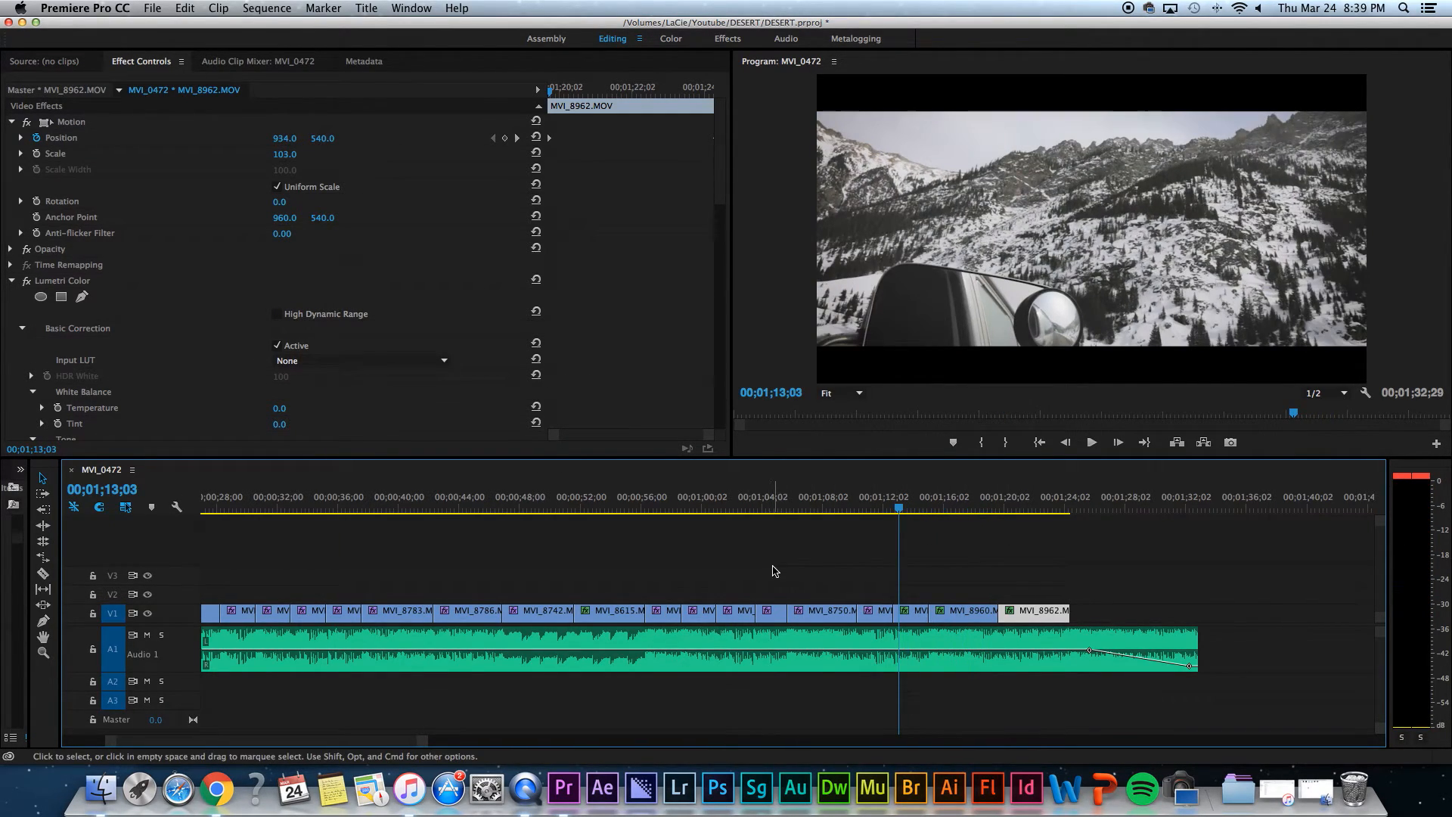
{"action": "left_click_drag", "start_coordinate": [730, 558], "coordinate": [1064, 623]}
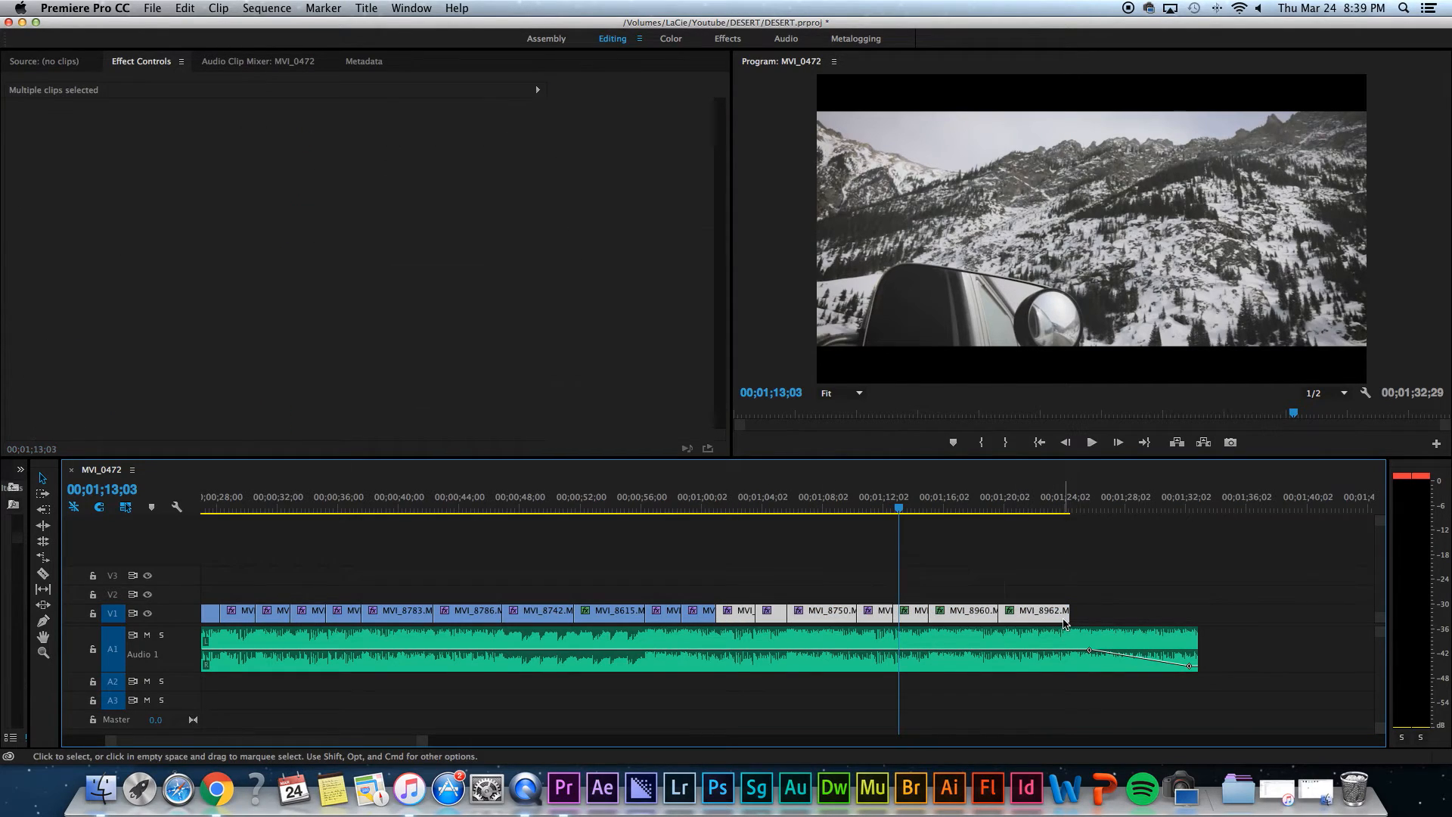
{"action": "mouse_move", "coordinate": [812, 621]}
{"action": "left_mouse_down"}
{"action": "mouse_move", "coordinate": [1062, 619]}
{"action": "mouse_move", "coordinate": [844, 622]}
{"action": "mouse_move", "coordinate": [833, 588]}
{"action": "mouse_move", "coordinate": [825, 622]}
{"action": "left_mouse_up"}
{"action": "left_click", "coordinate": [819, 564]}
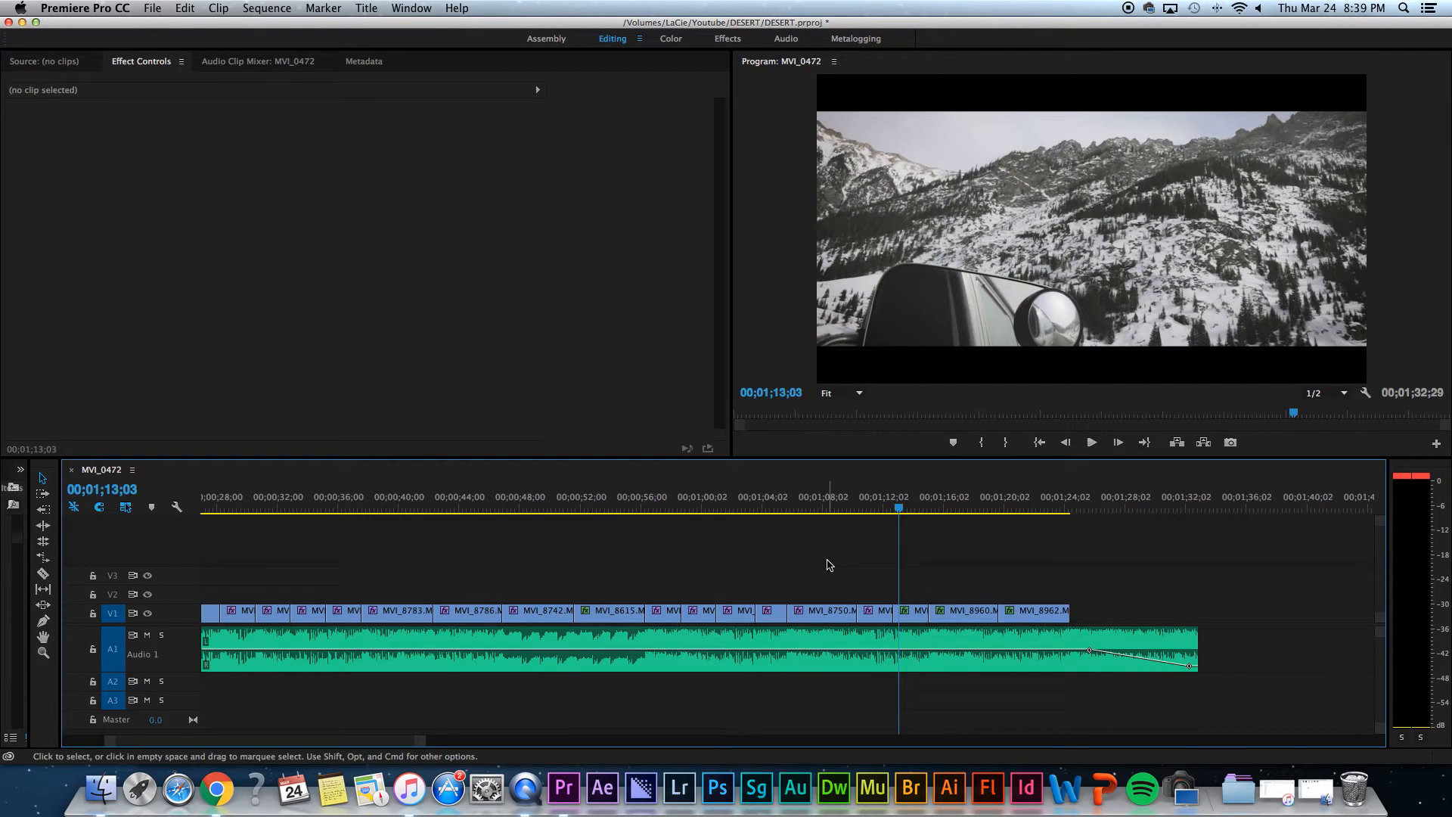
Split clip MVI_8960 on V1 near its middle with the Razor tool and move the playhead to 00;01;17;00
{"action": "scroll", "coordinate": [829, 566], "scroll_direction": "left", "scroll_amount": 5}
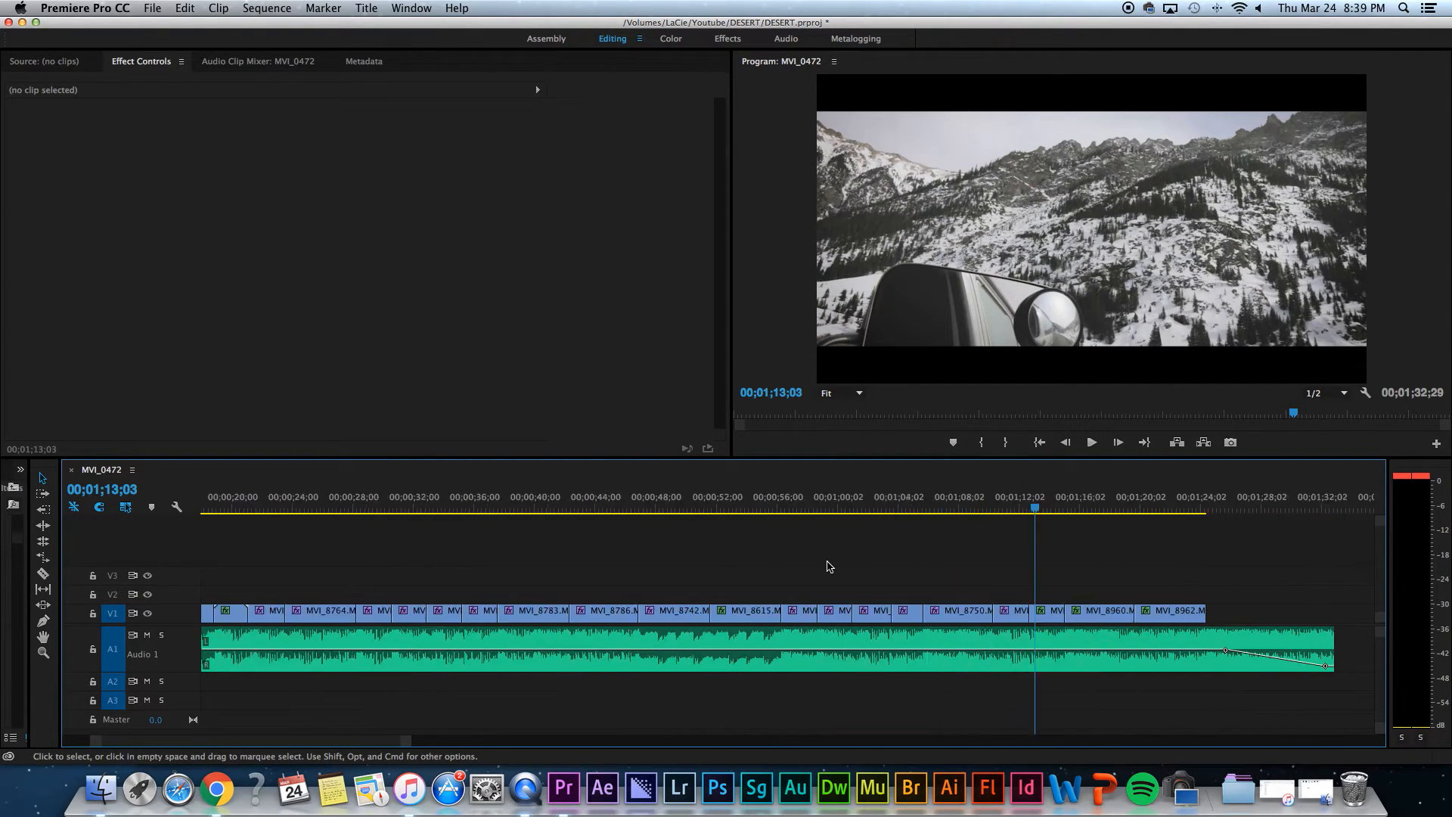
{"action": "scroll", "coordinate": [913, 567], "scroll_direction": "right", "scroll_amount": 10}
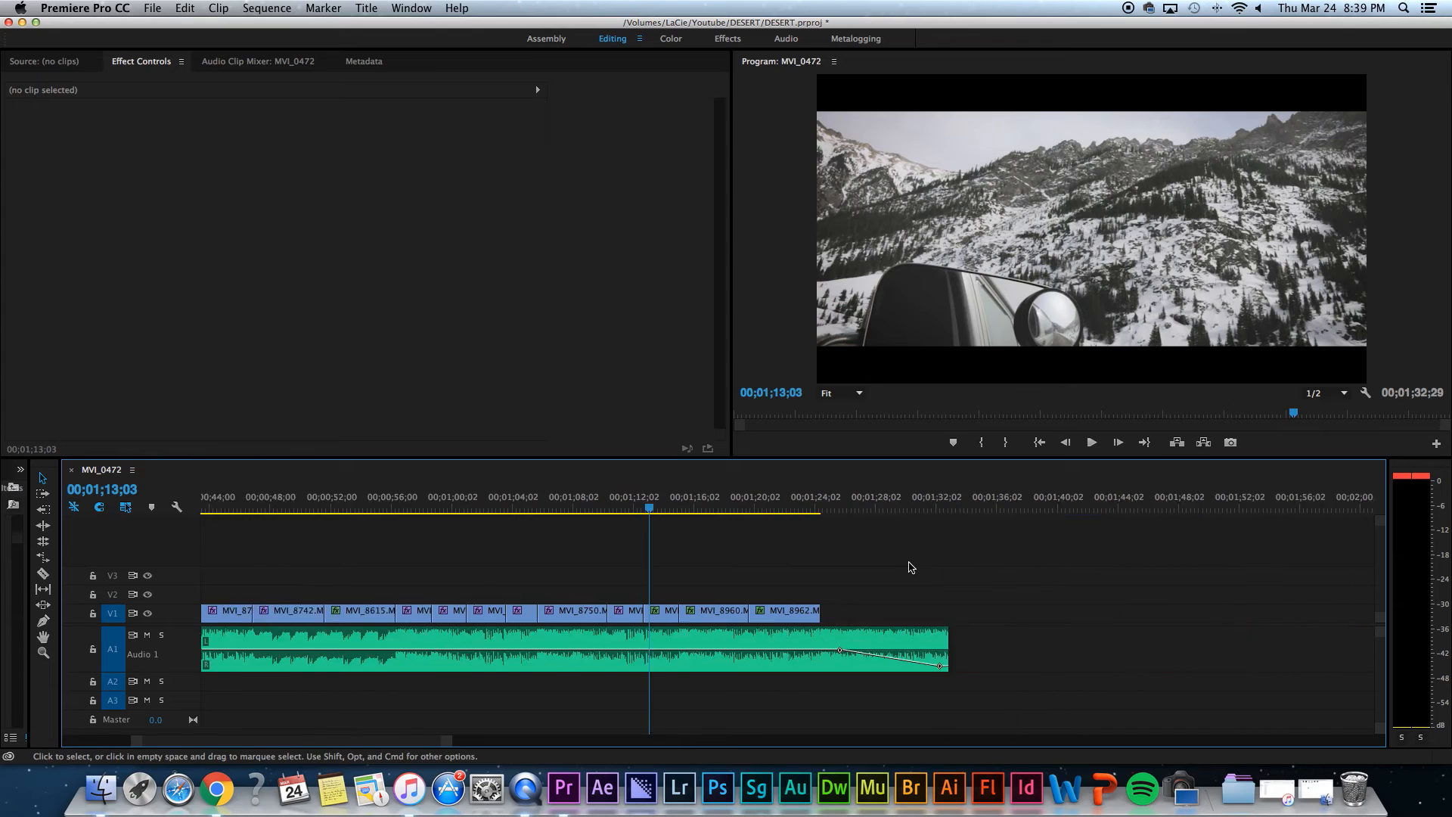
{"action": "scroll", "coordinate": [912, 567], "scroll_direction": "left", "scroll_amount": 10}
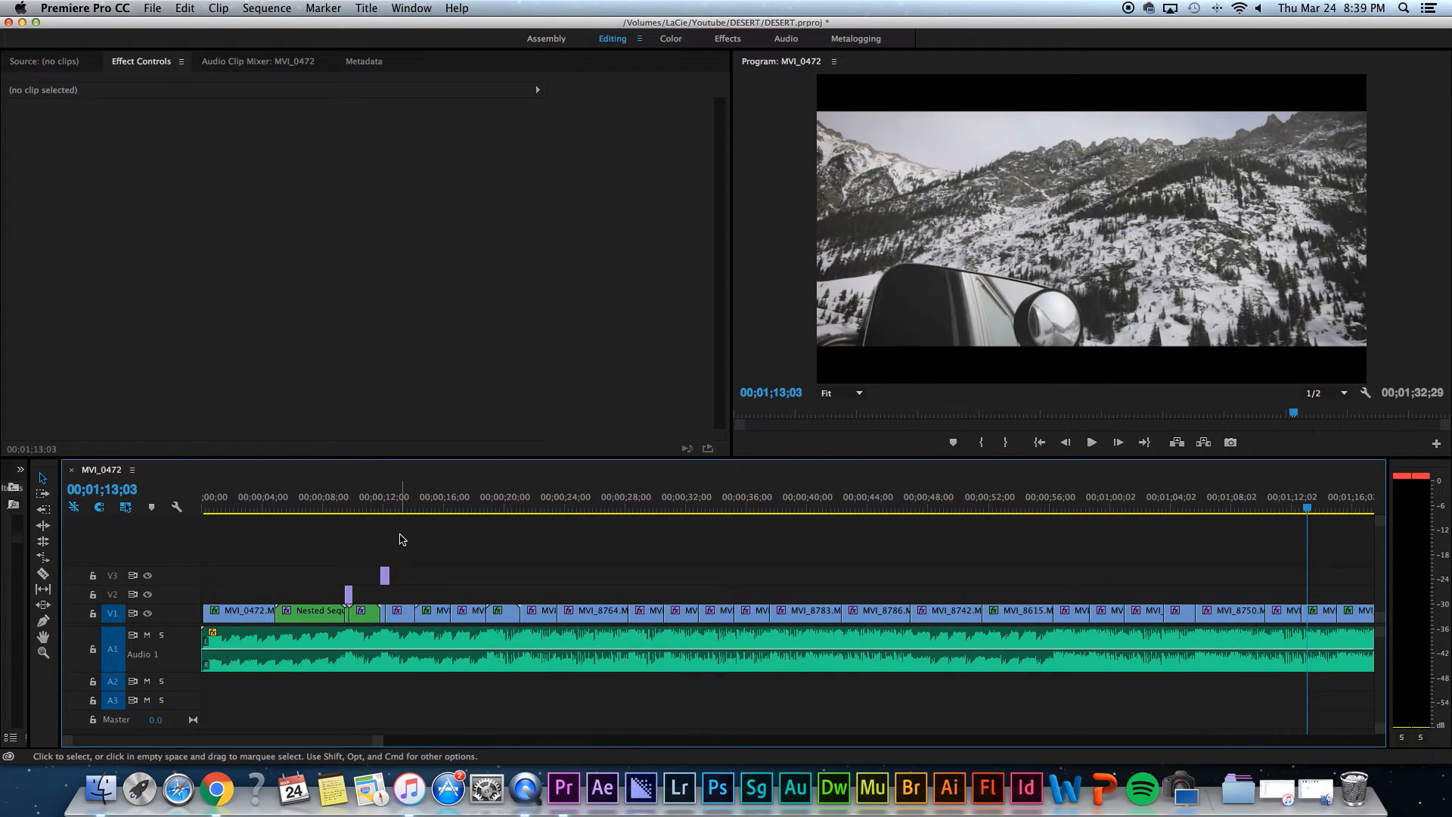
{"action": "left_click", "coordinate": [43, 575]}
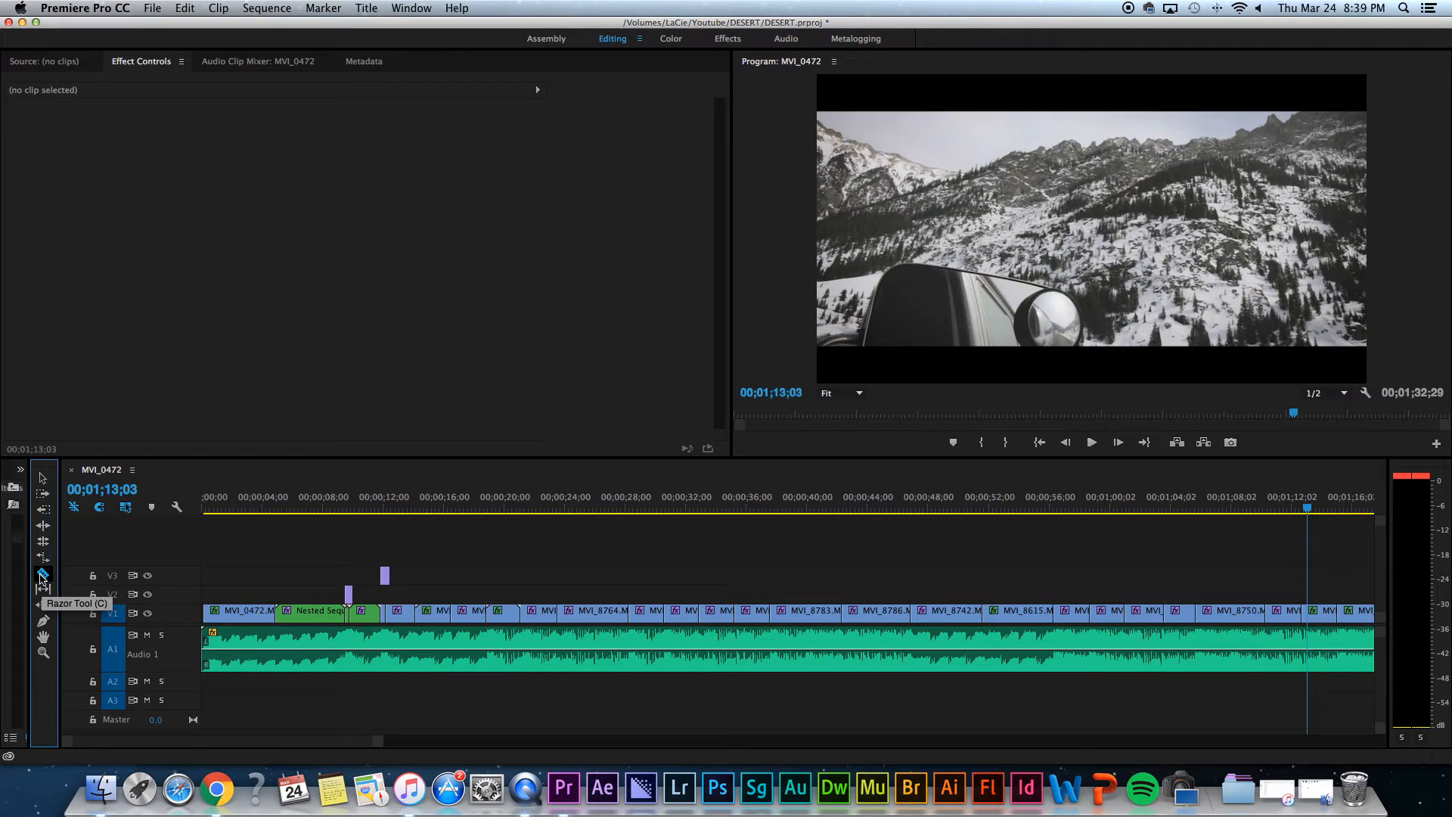
{"action": "scroll", "coordinate": [827, 577], "scroll_direction": "right", "scroll_amount": 5}
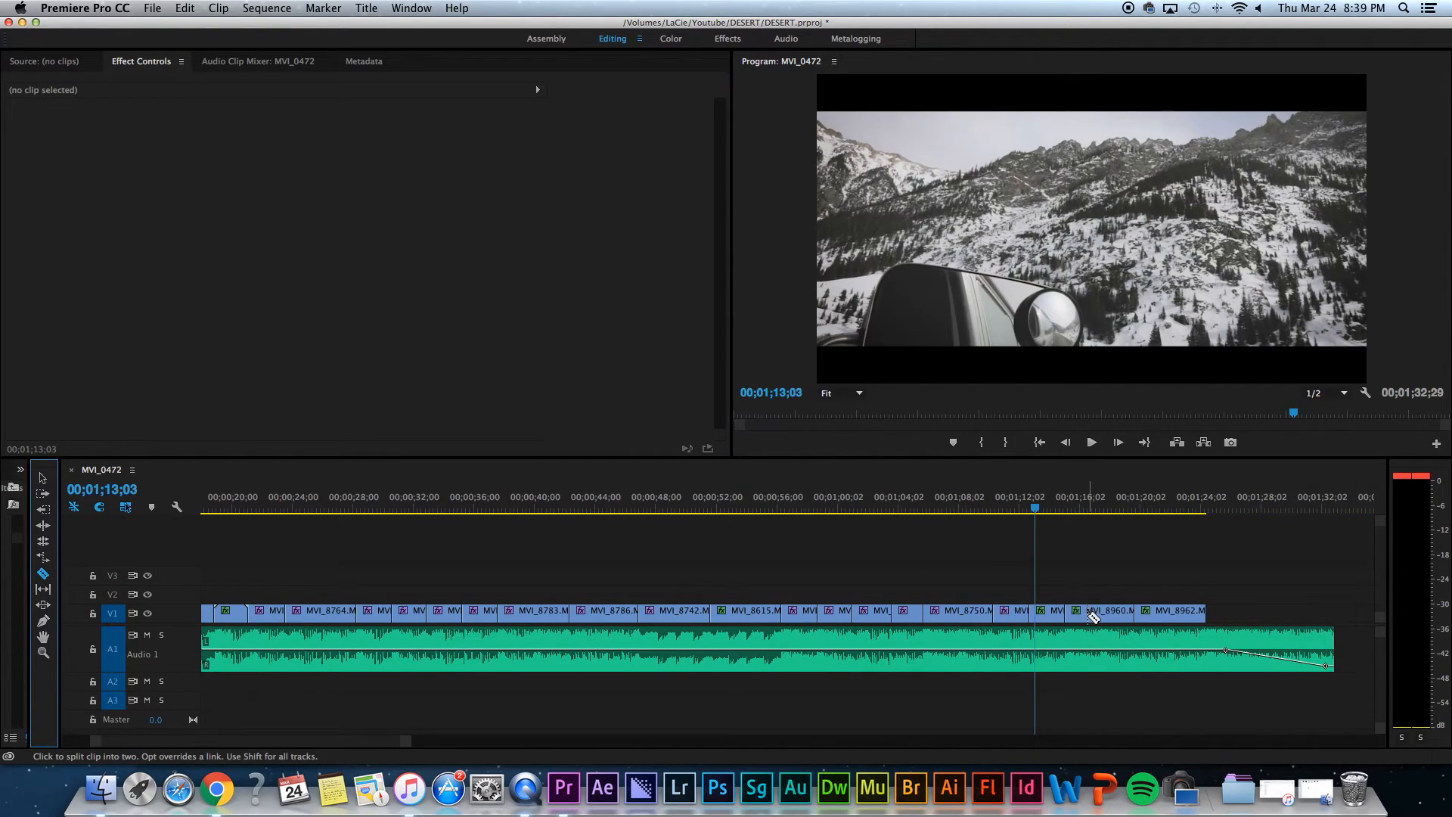
{"action": "left_click", "coordinate": [1106, 614]}
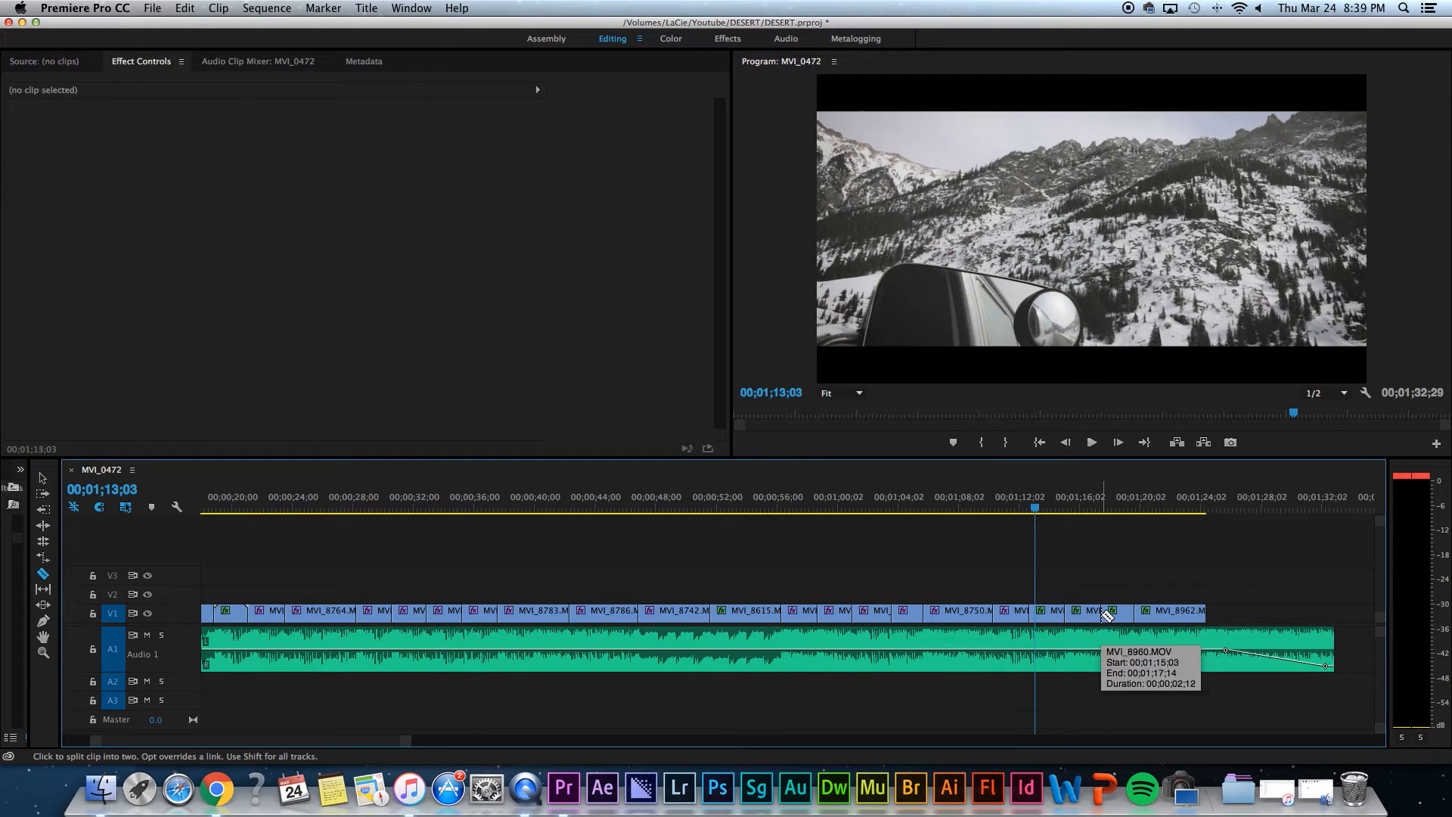
{"action": "left_click_drag", "start_coordinate": [1042, 514], "coordinate": [1091, 260]}
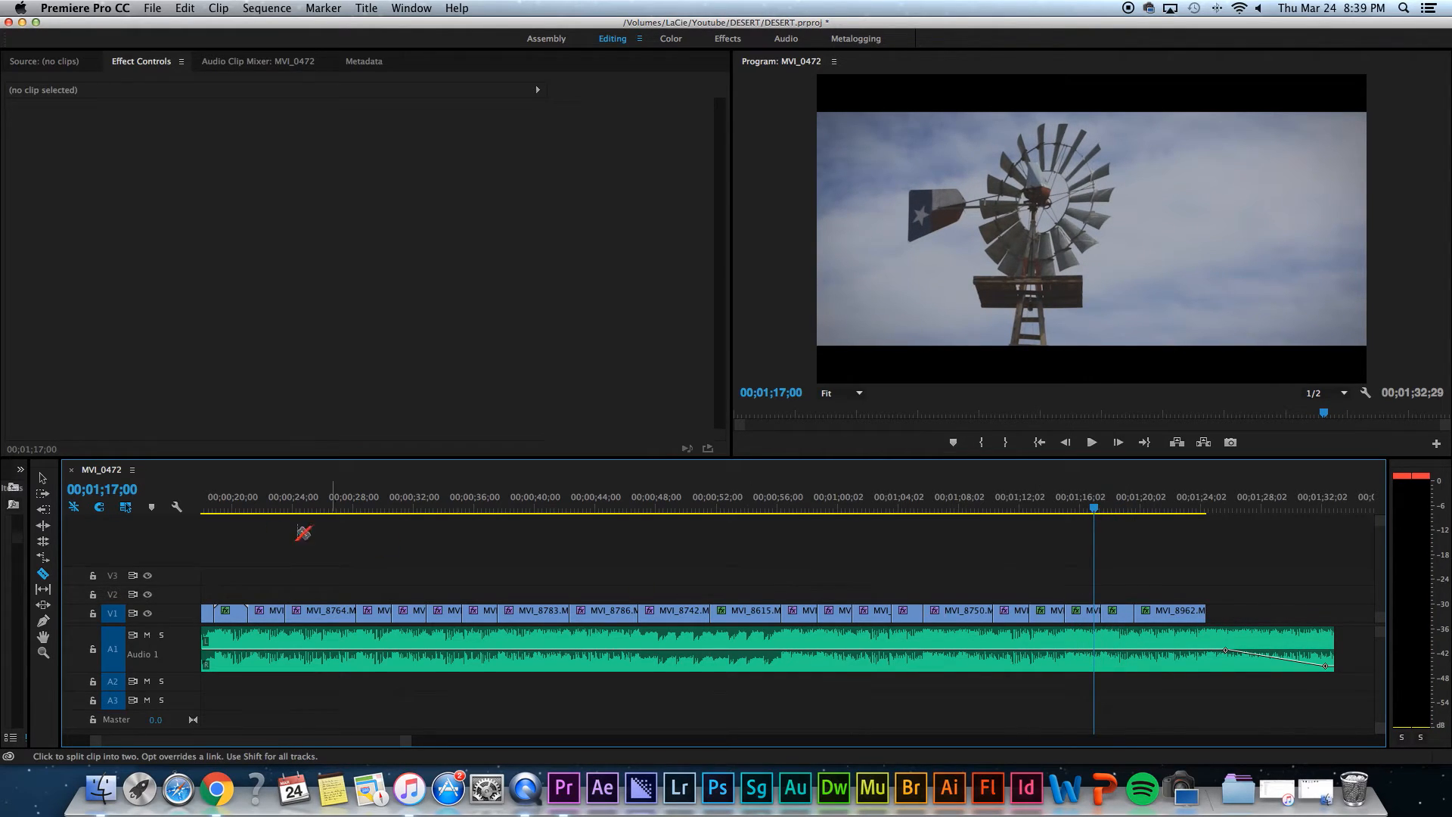
Delete the second part of MVI_8960 and extend the first part to fill the gap before MVI_8962
{"action": "left_click", "coordinate": [42, 480]}
{"action": "mouse_move", "coordinate": [1119, 614]}
{"action": "left_mouse_down"}
{"action": "mouse_move", "coordinate": [1123, 593]}
{"action": "mouse_move", "coordinate": [1259, 591]}
{"action": "mouse_move", "coordinate": [1115, 594]}
{"action": "mouse_move", "coordinate": [1122, 618]}
{"action": "left_mouse_up"}
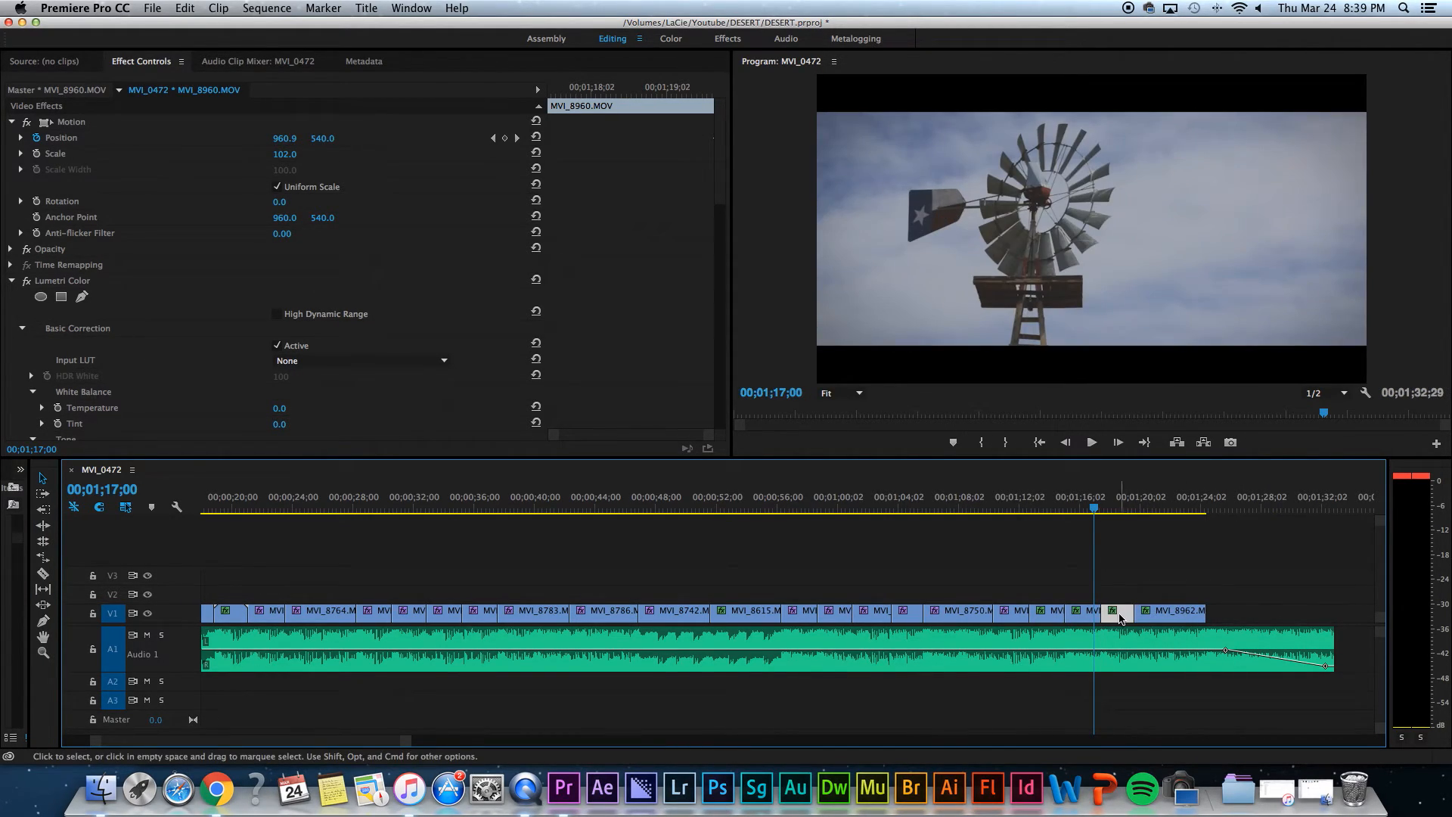
{"action": "key", "text": "Delete"}
{"action": "left_click_drag", "start_coordinate": [1097, 614], "coordinate": [1131, 614]}
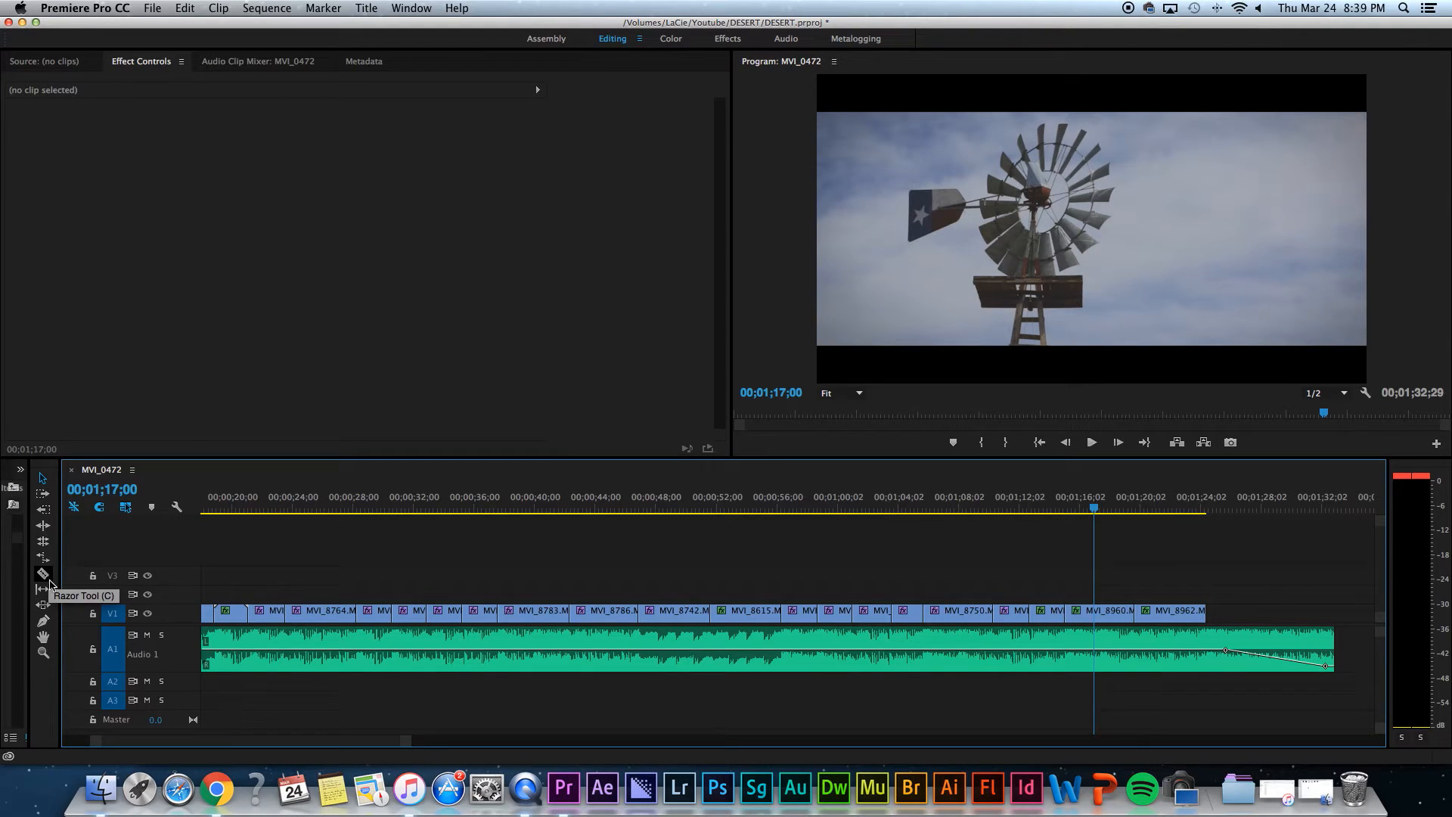
{"action": "left_click", "coordinate": [43, 622]}
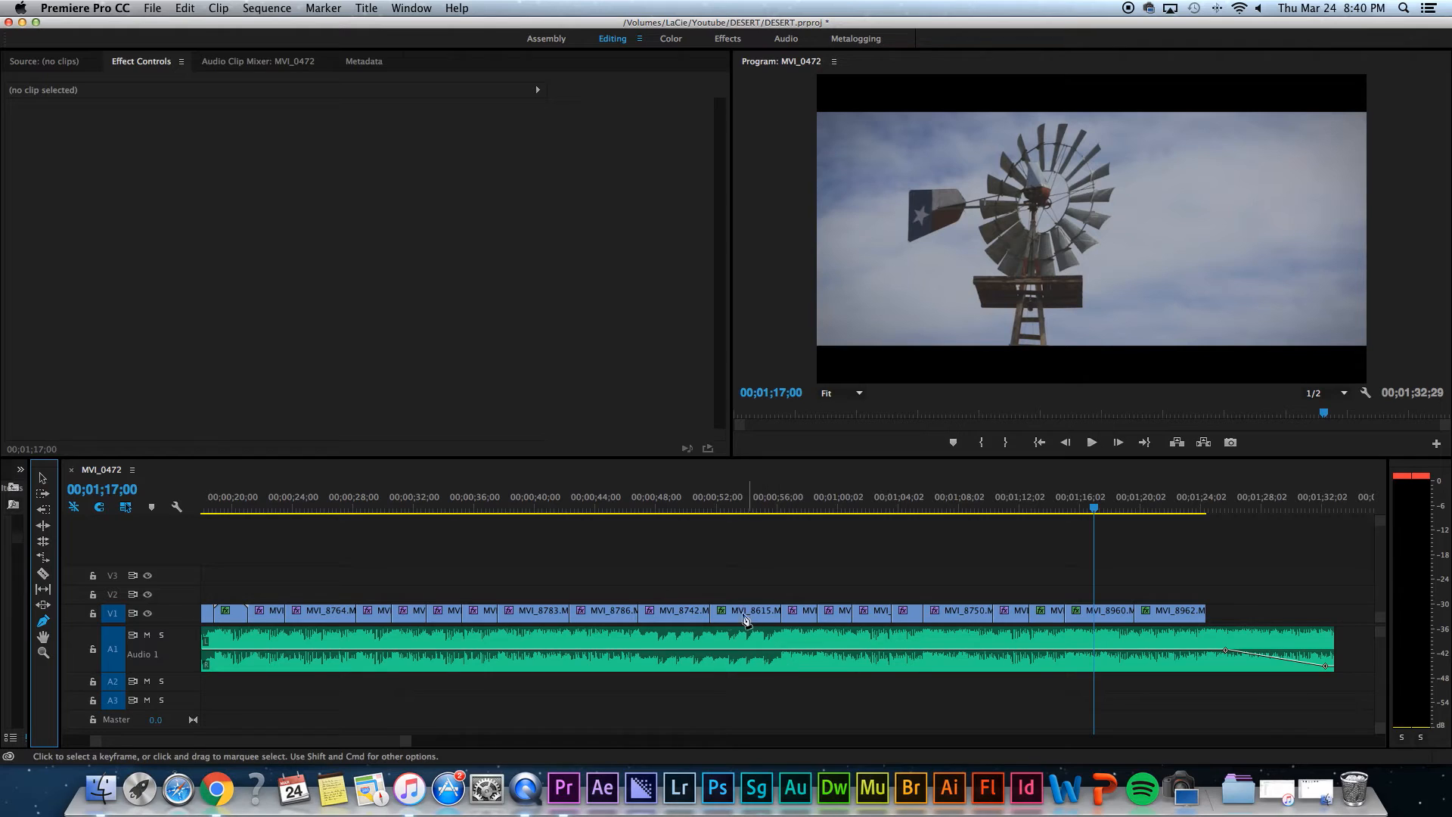
{"action": "double_click", "coordinate": [151, 609]}
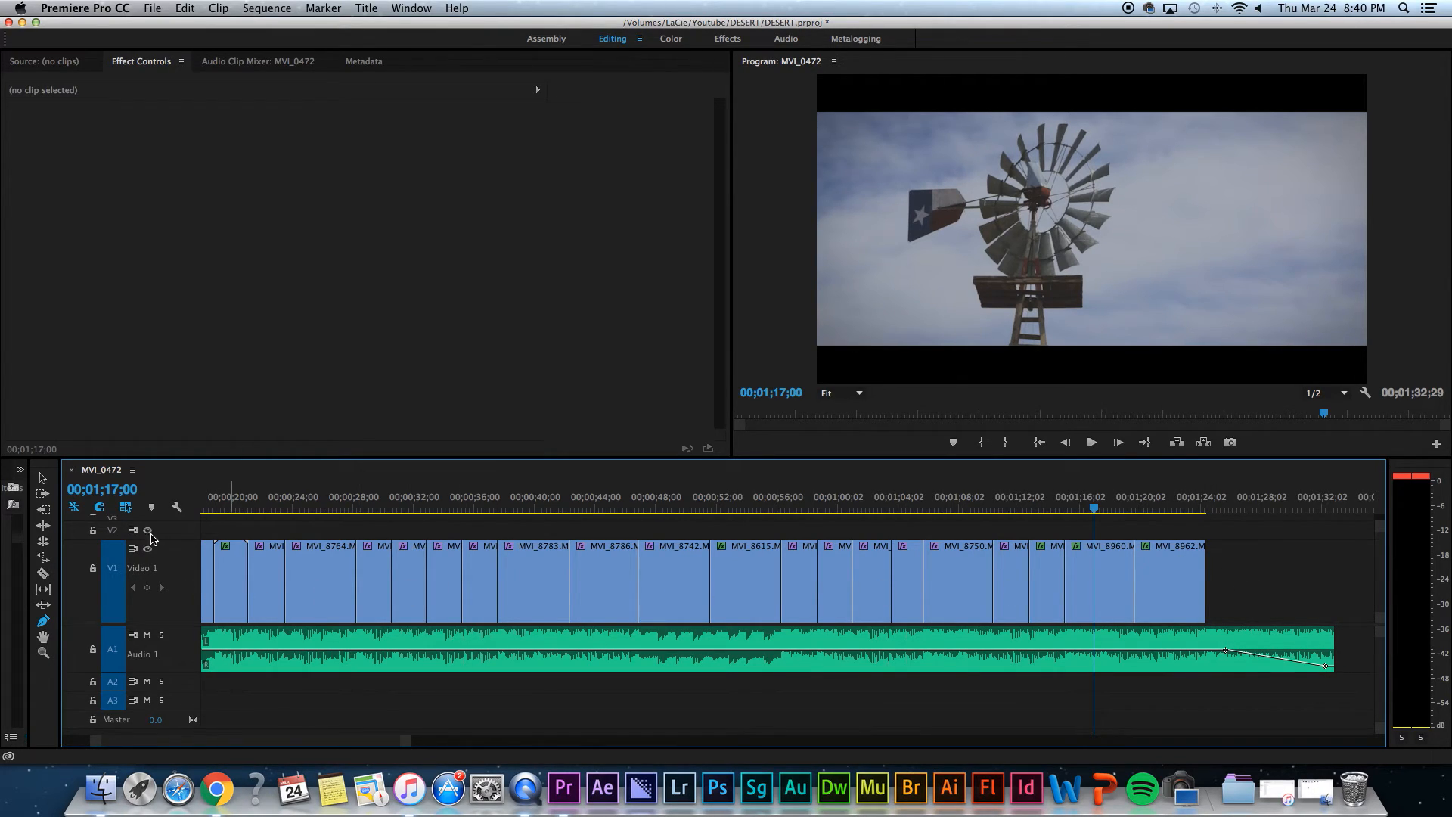
{"action": "left_click_drag", "start_coordinate": [168, 542], "coordinate": [167, 614]}
{"action": "key", "text": "v"}
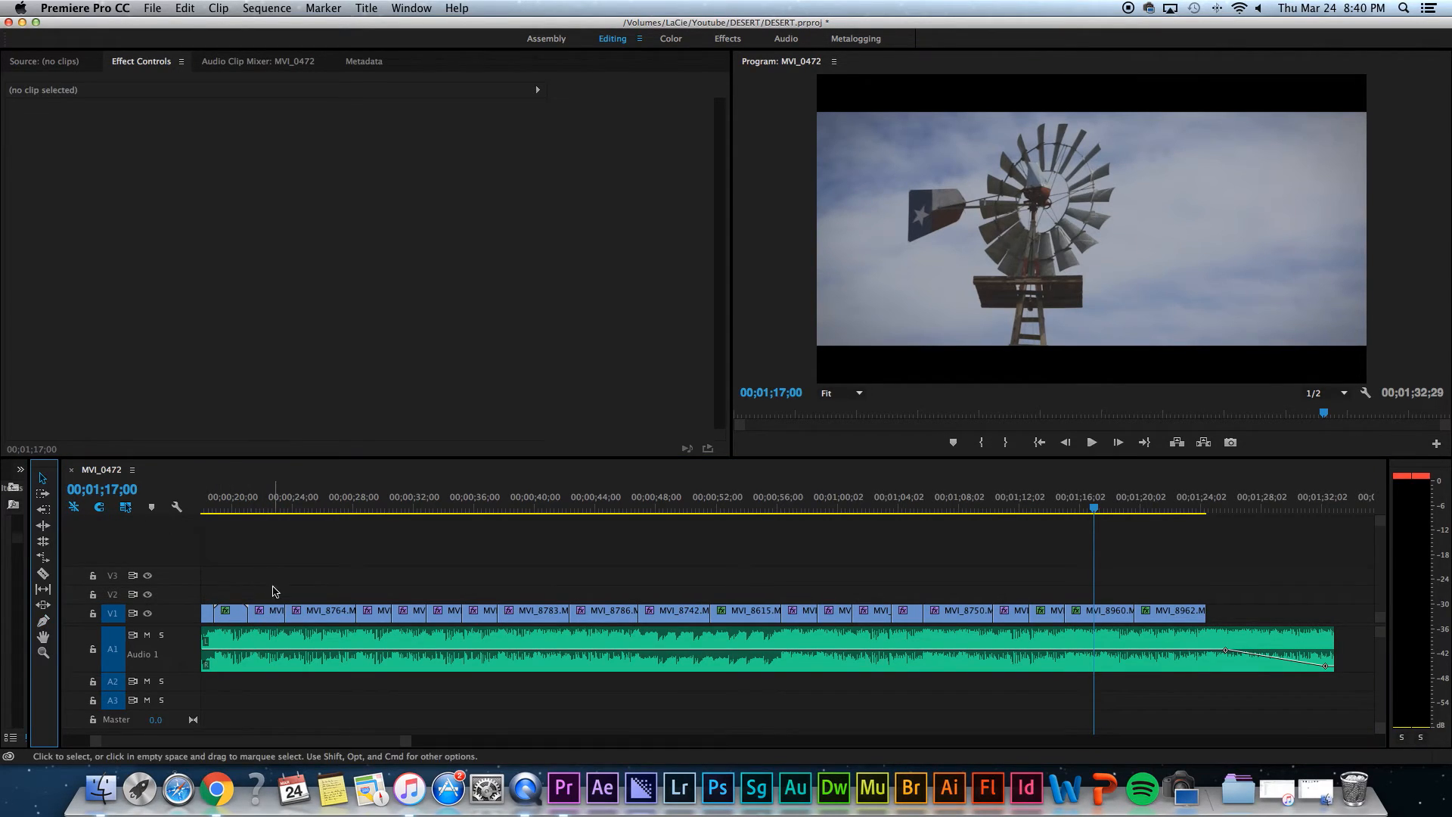
Select clip MVI_8180 on V1 and show its Opacity settings in the effect controls
{"action": "left_click", "coordinate": [276, 614]}
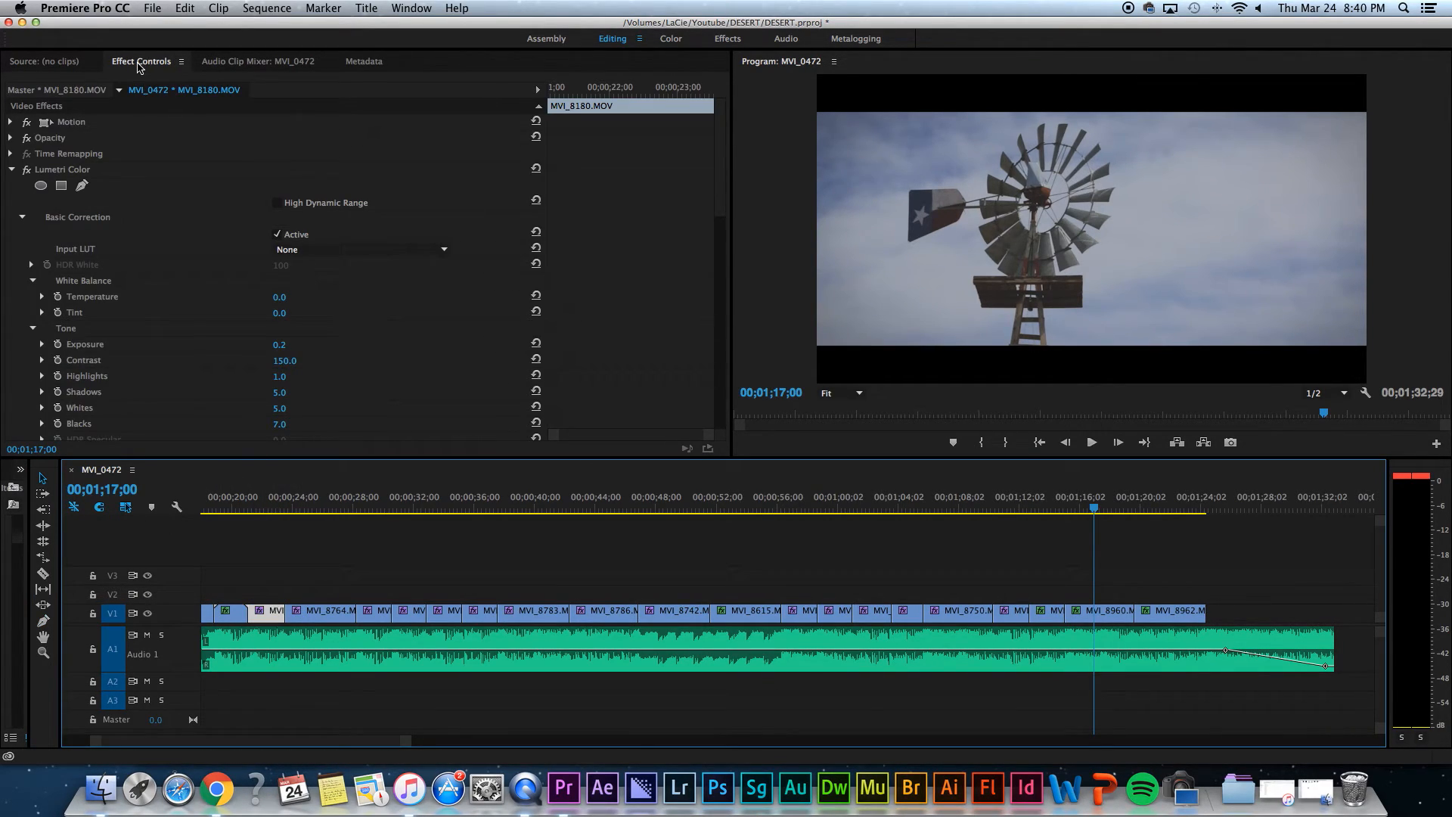
{"action": "left_click", "coordinate": [10, 139]}
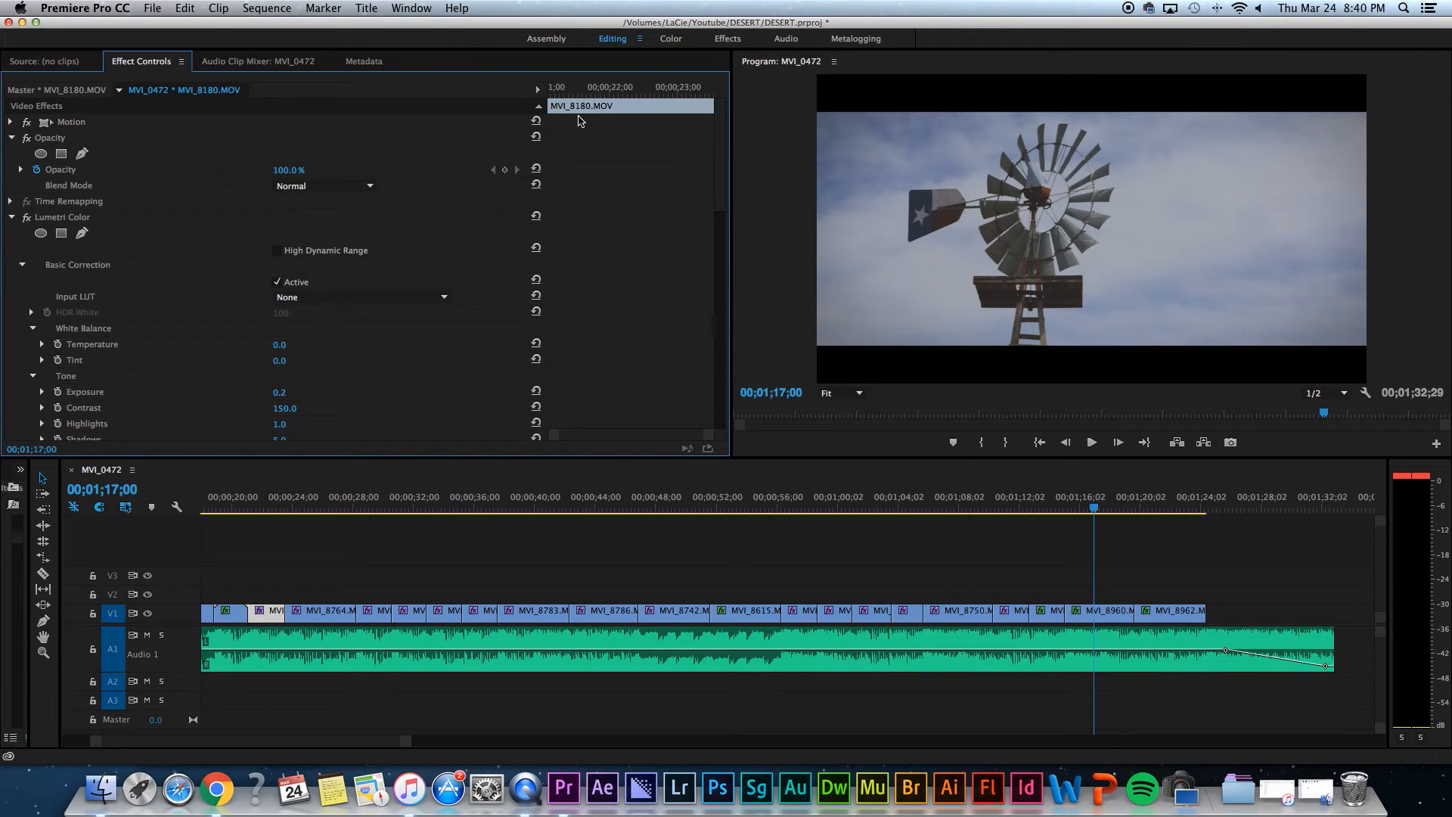
Add a volume keyframe with the Pen tool to the Evenings – Chesapeake.mp3 audio on A1 at about 00;00;30
{"action": "left_click", "coordinate": [43, 621]}
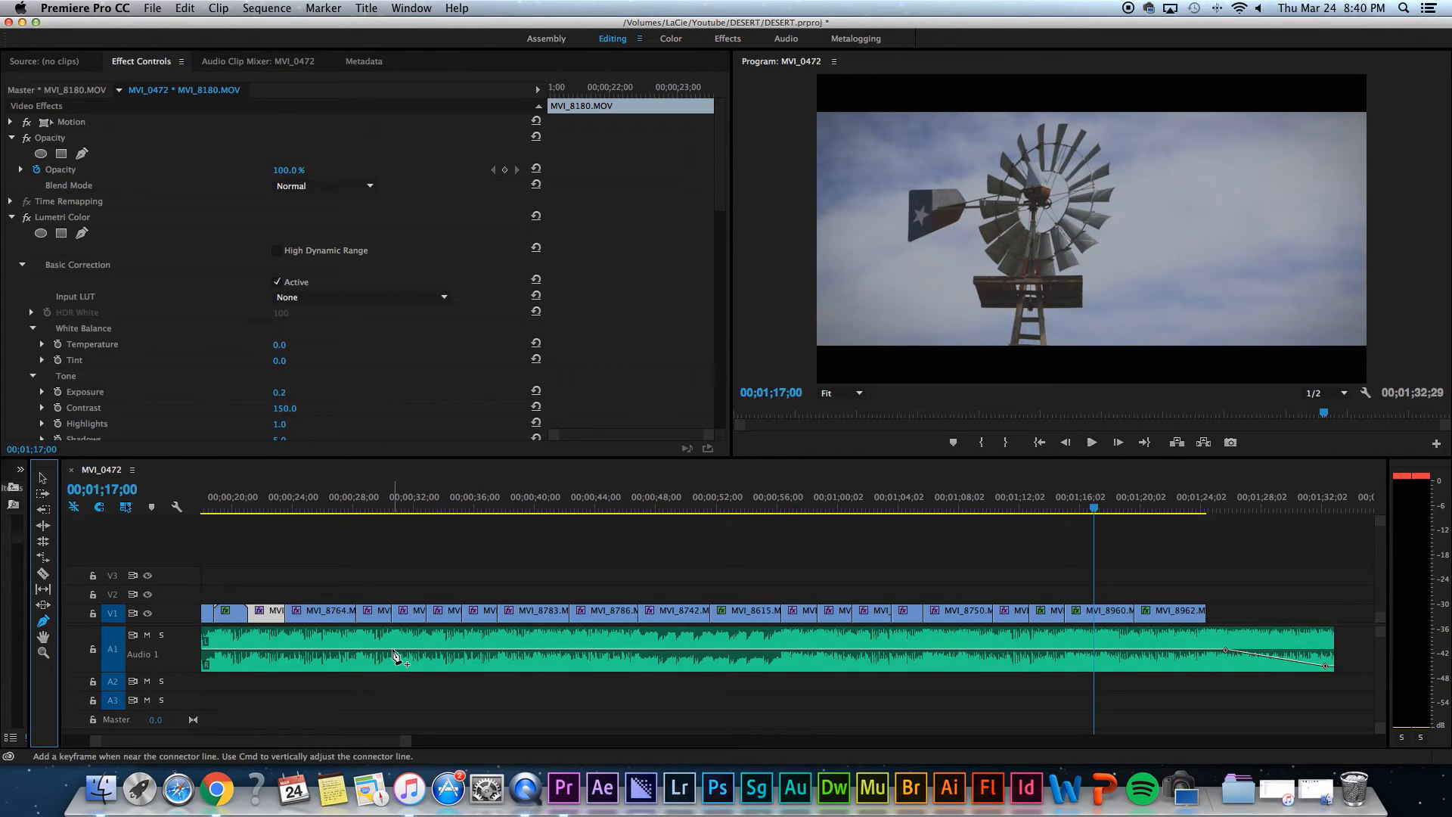
{"action": "left_click", "coordinate": [388, 652]}
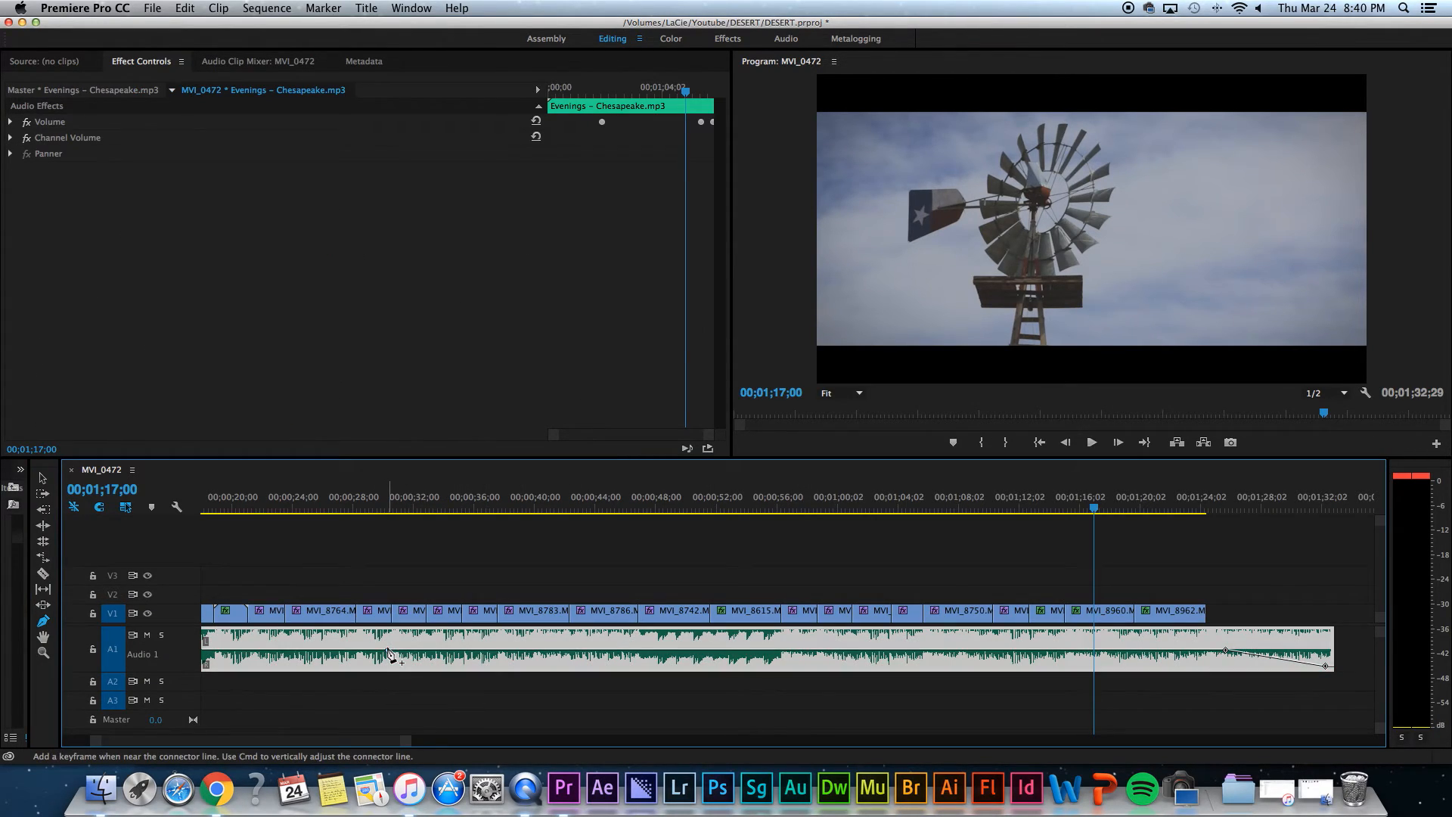
{"action": "left_click", "coordinate": [43, 478]}
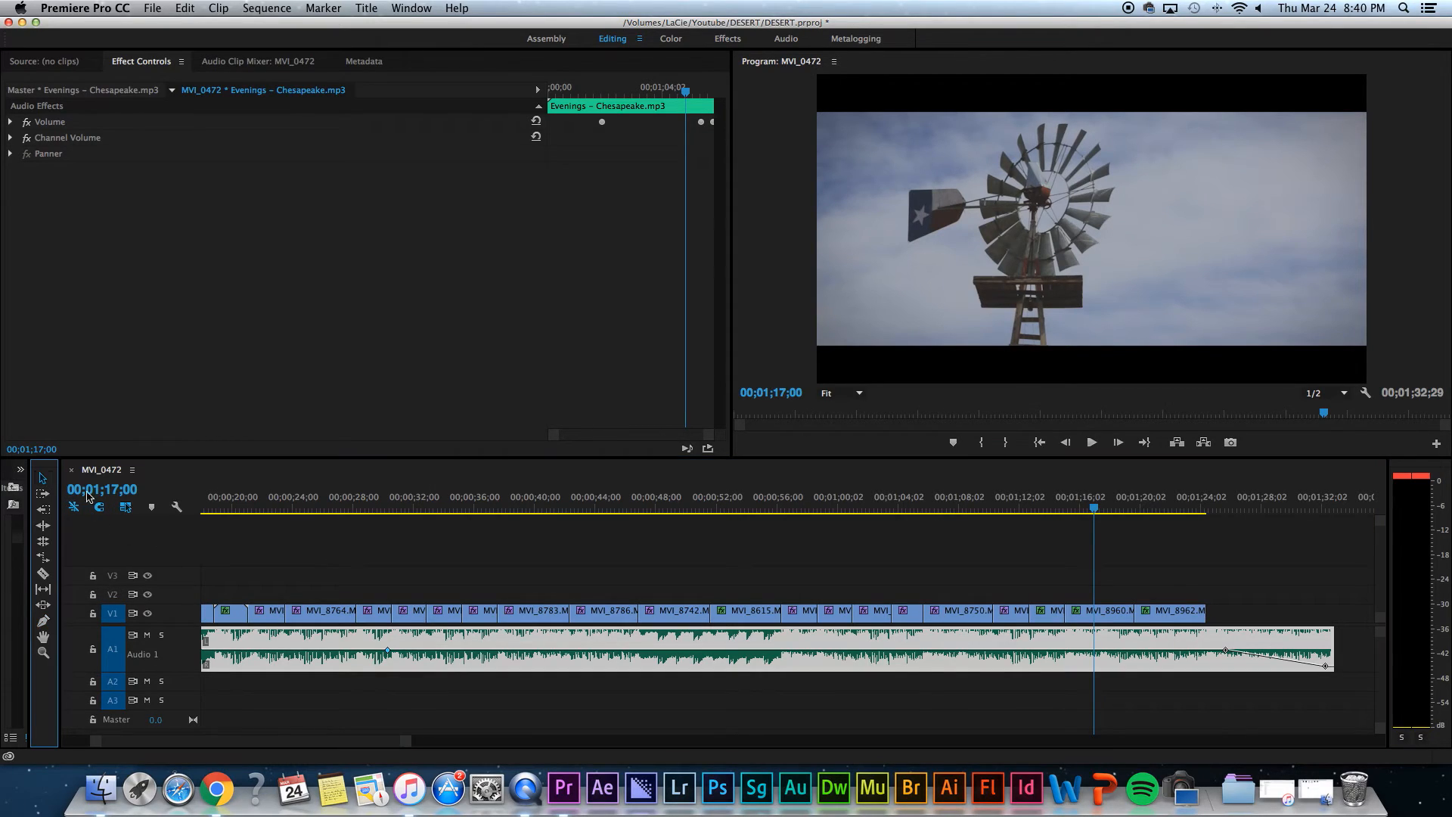
{"action": "left_click_drag", "start_coordinate": [478, 650], "coordinate": [478, 650]}
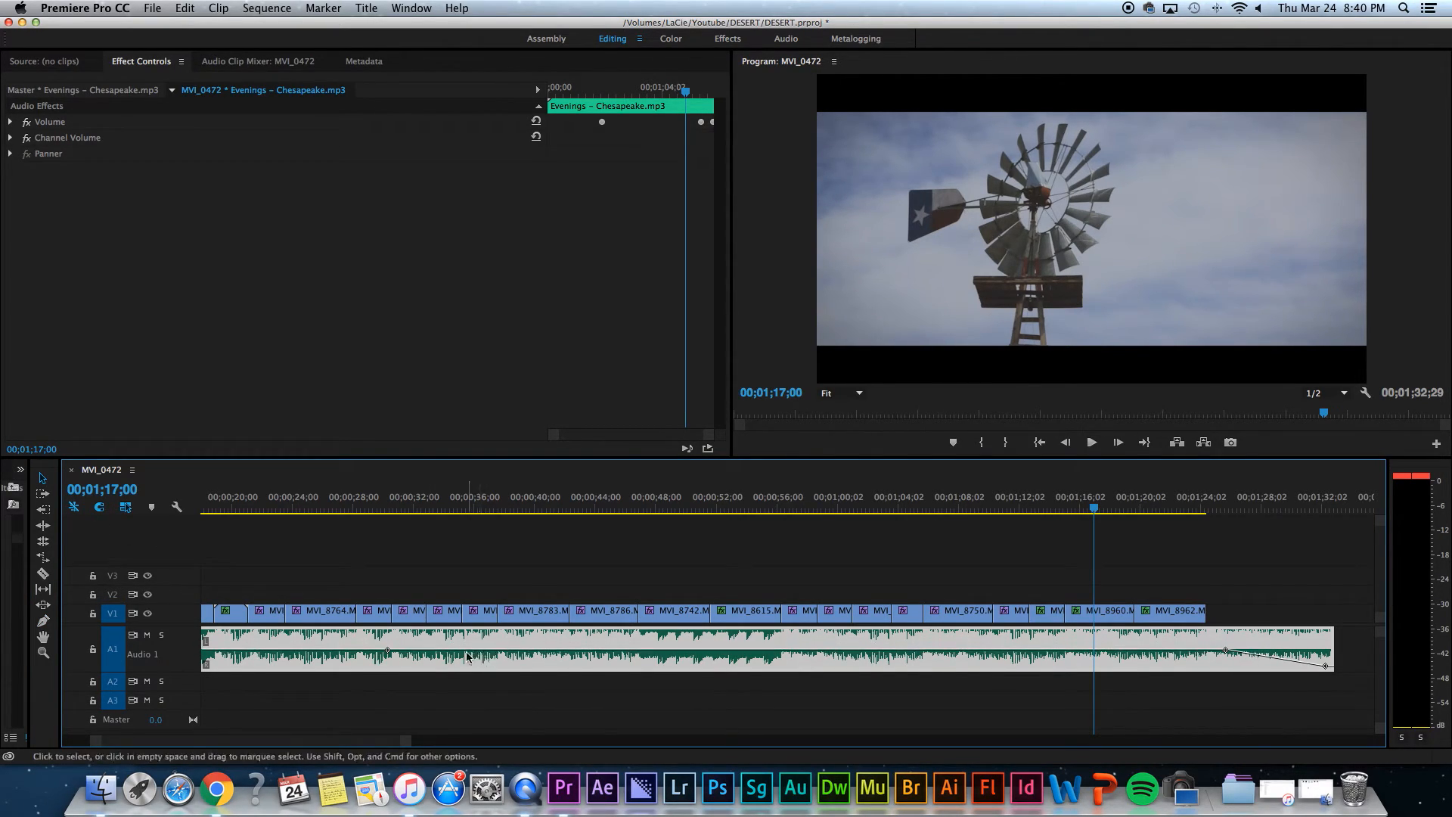
{"action": "key", "text": "p"}
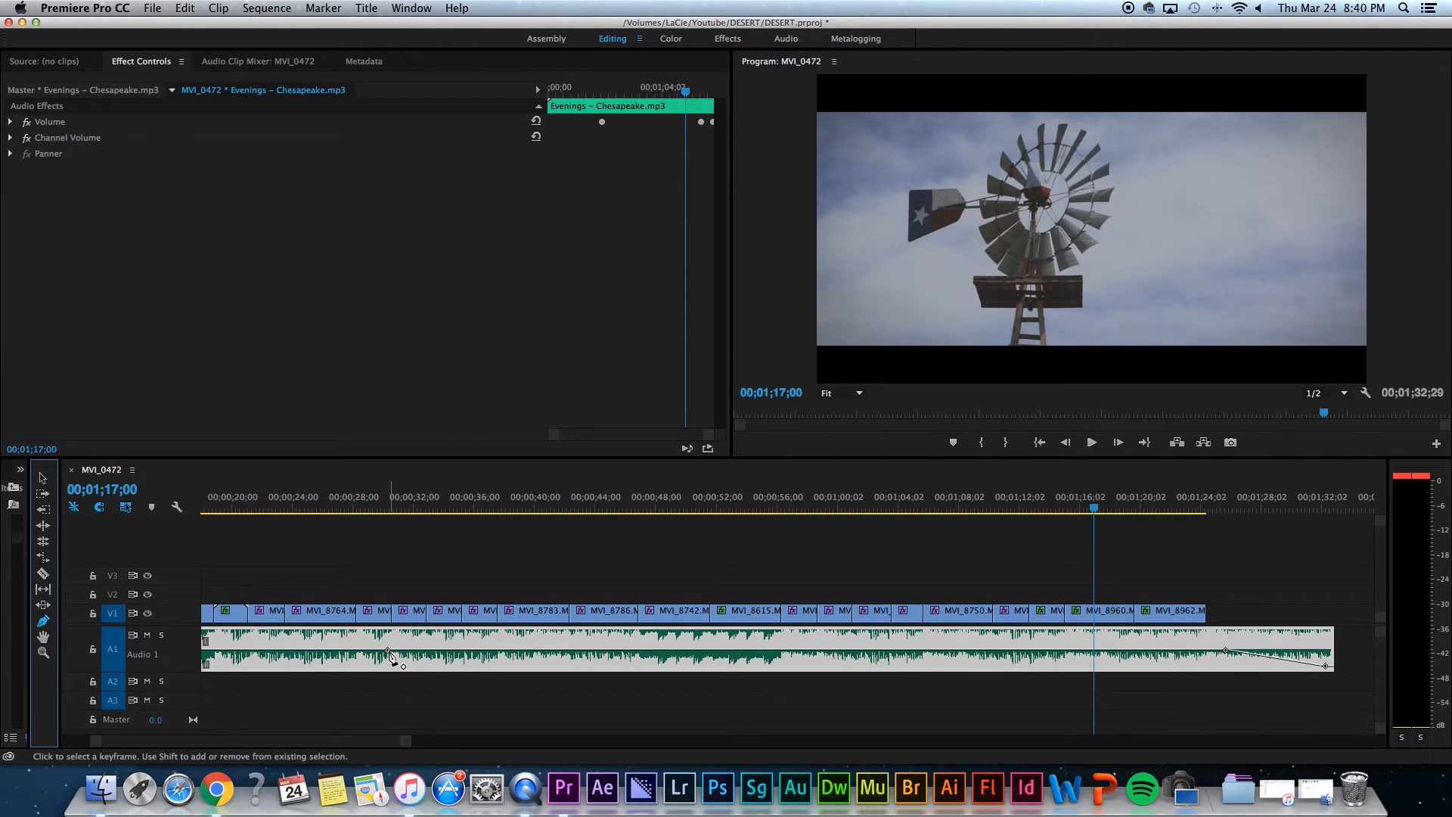
Add a volume keyframe at about 00;00;40 on the A1 music and lower it to create a dip
{"action": "left_click", "coordinate": [540, 651]}
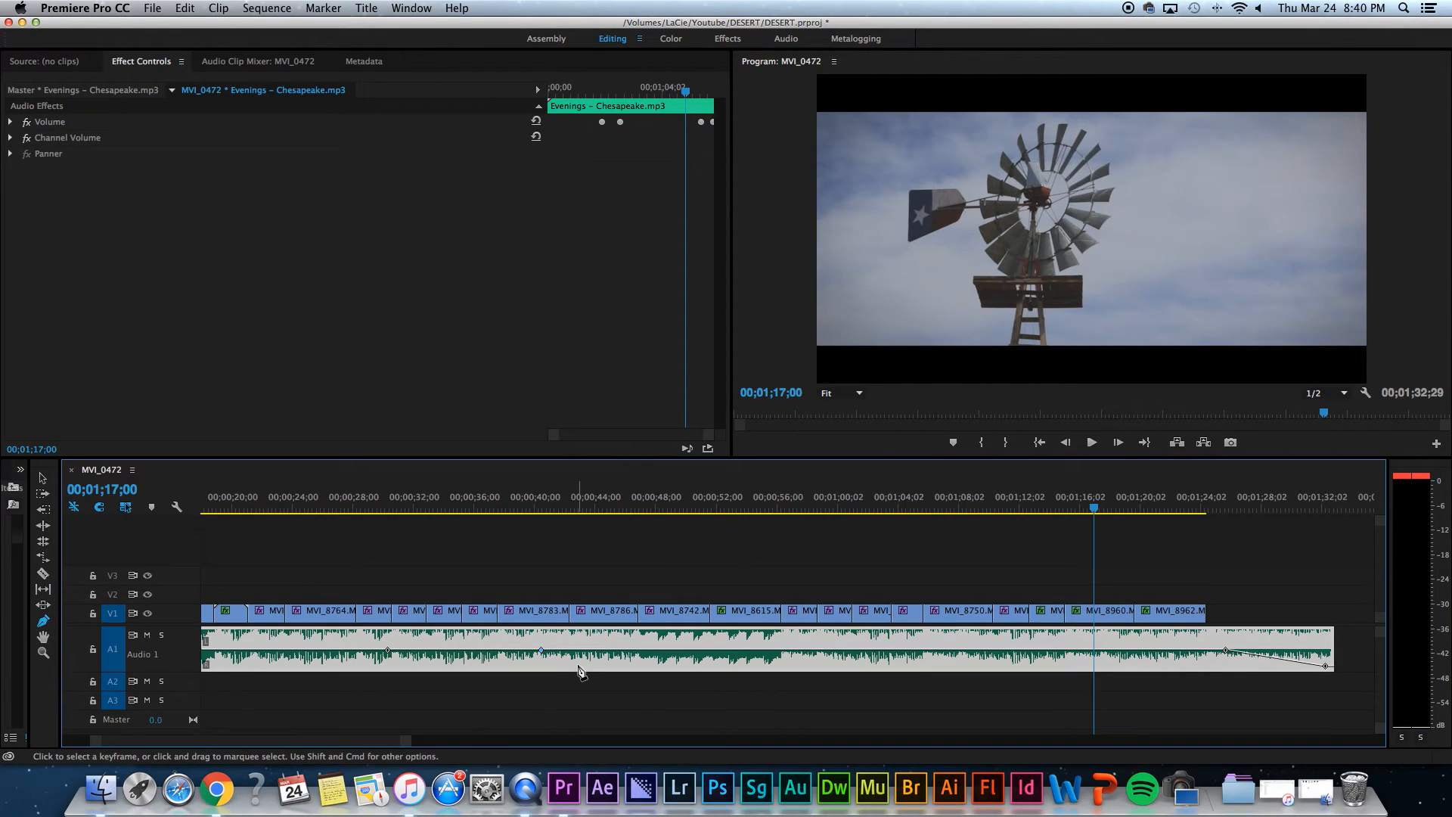
{"action": "left_click_drag", "start_coordinate": [541, 652], "coordinate": [542, 660]}
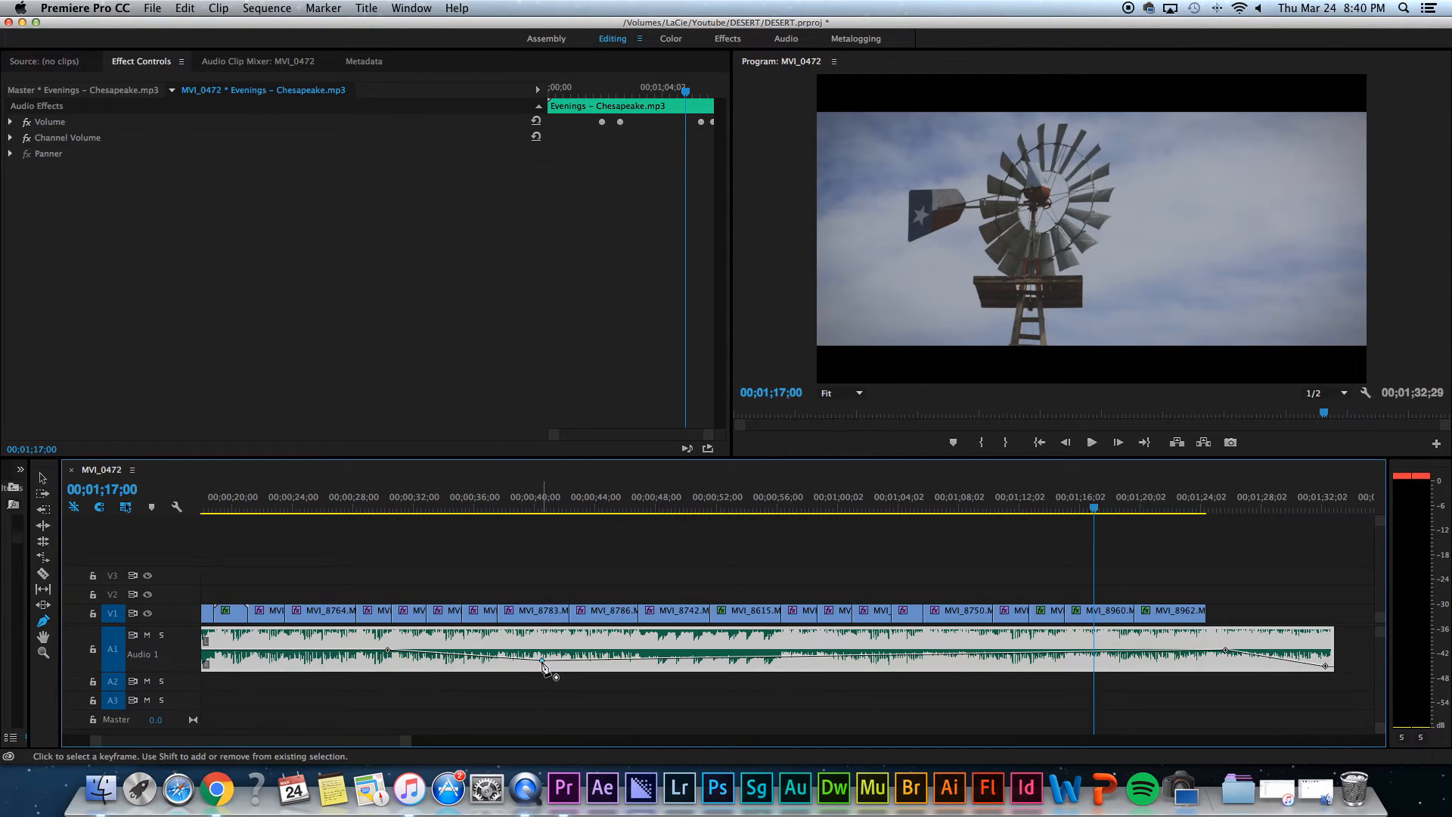
{"action": "mouse_move", "coordinate": [544, 663]}
{"action": "left_click_drag", "start_coordinate": [542, 661], "coordinate": [541, 659]}
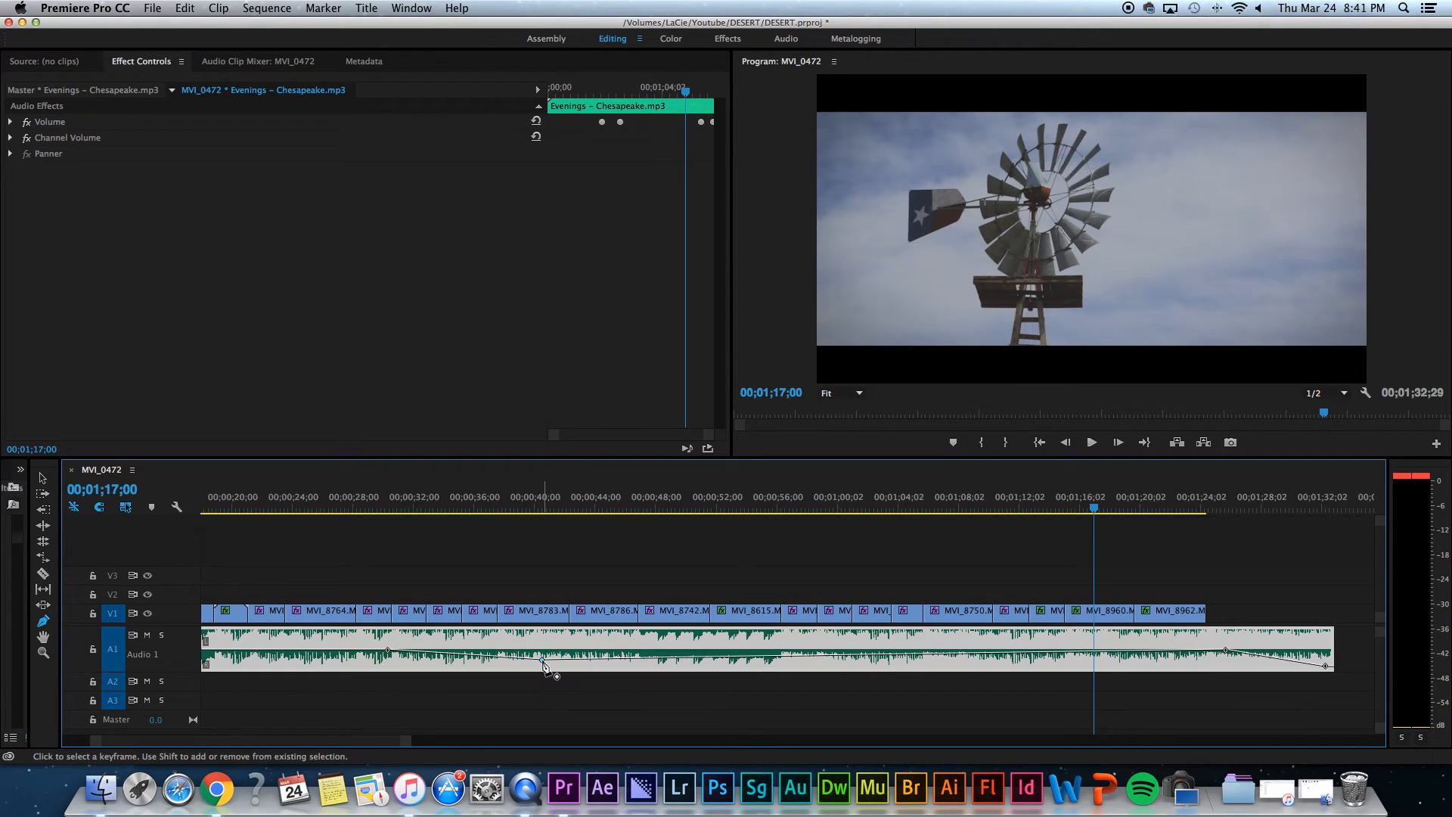
Add volume keyframes at about 00;00;50 and 00;00;56 on the A1 music, raising the first well above the second
{"action": "left_click", "coordinate": [683, 658]}
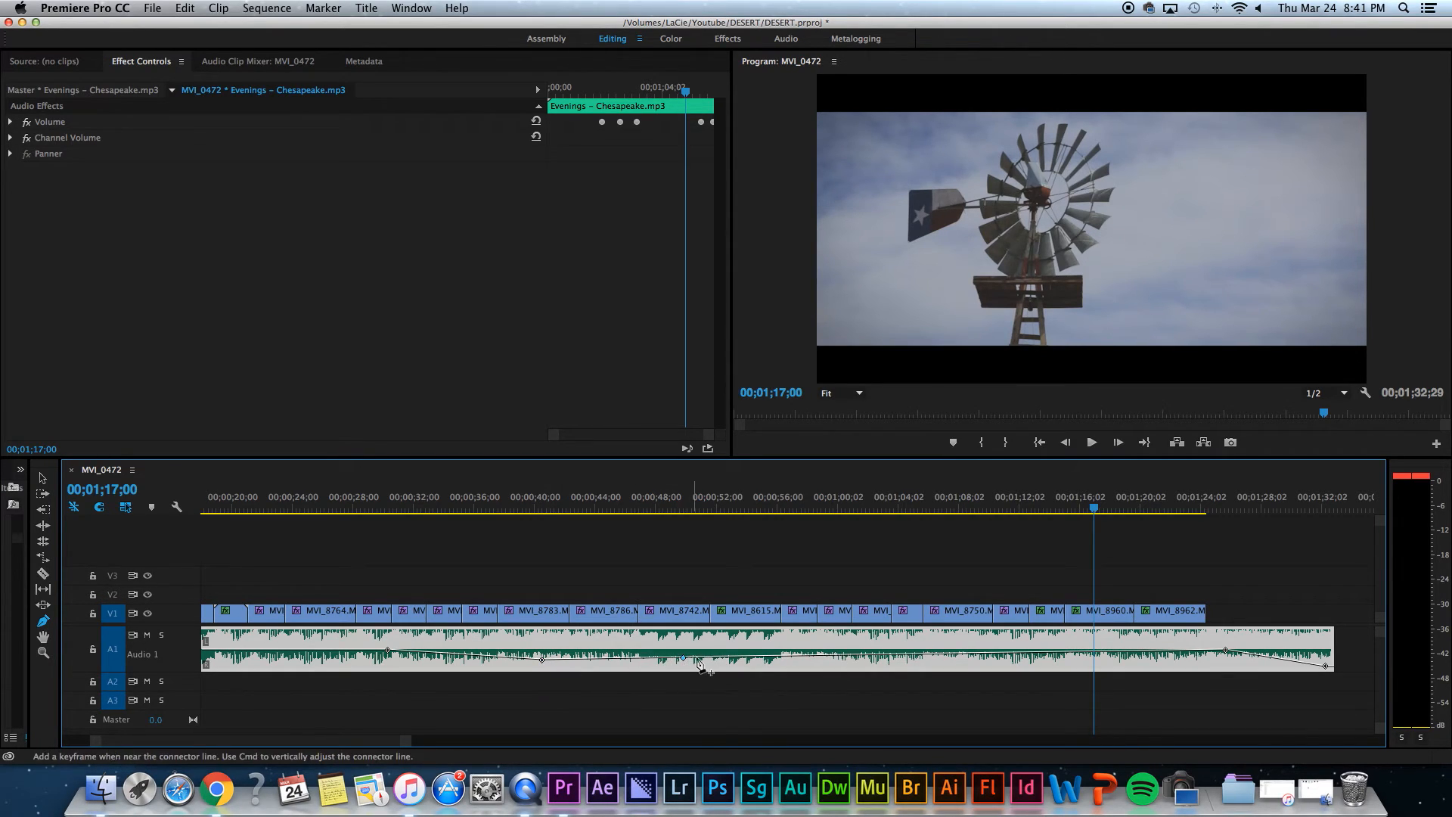
{"action": "left_click", "coordinate": [787, 656]}
{"action": "left_click_drag", "start_coordinate": [683, 658], "coordinate": [684, 639]}
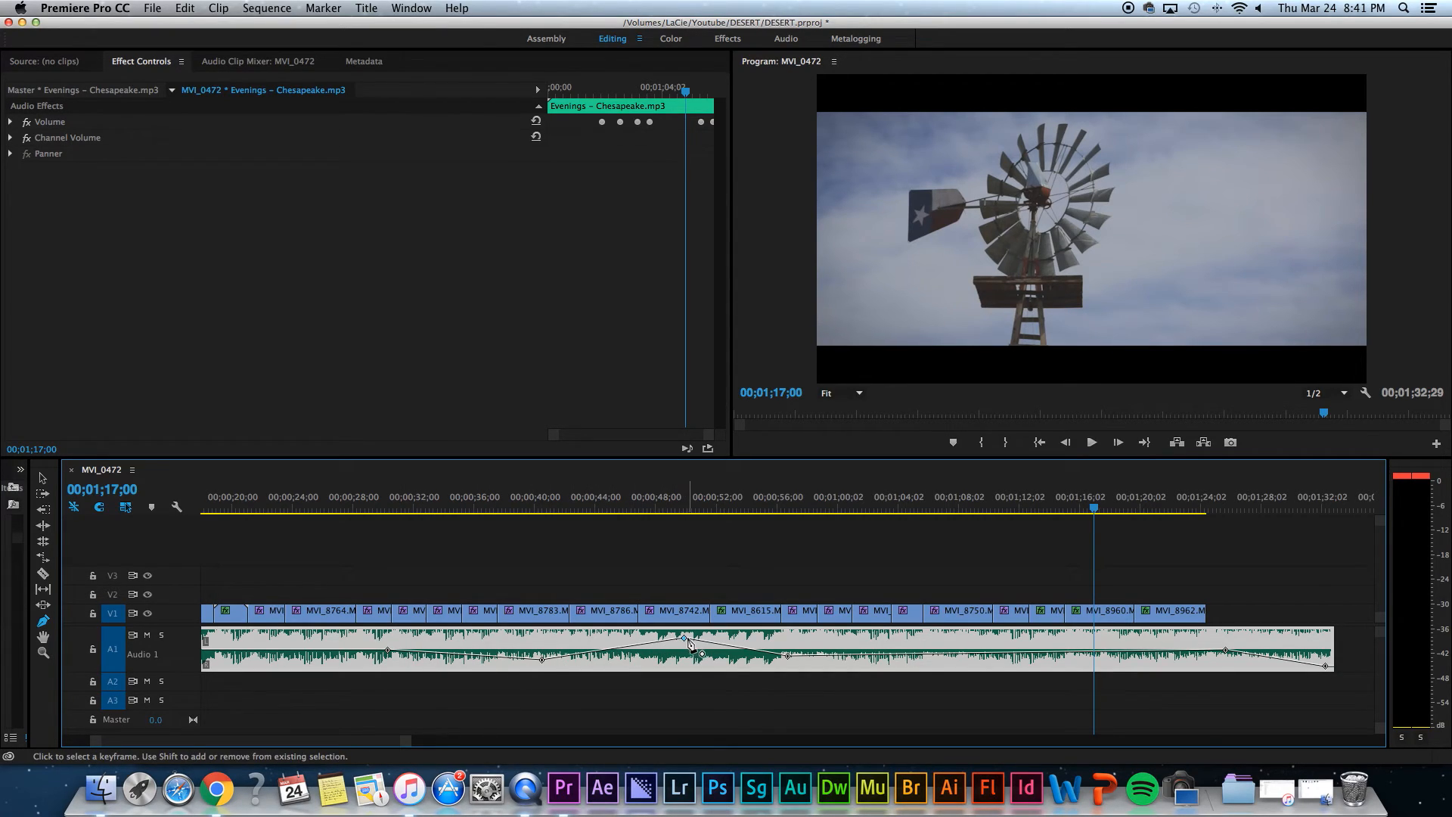
{"action": "left_click_drag", "start_coordinate": [787, 655], "coordinate": [787, 651]}
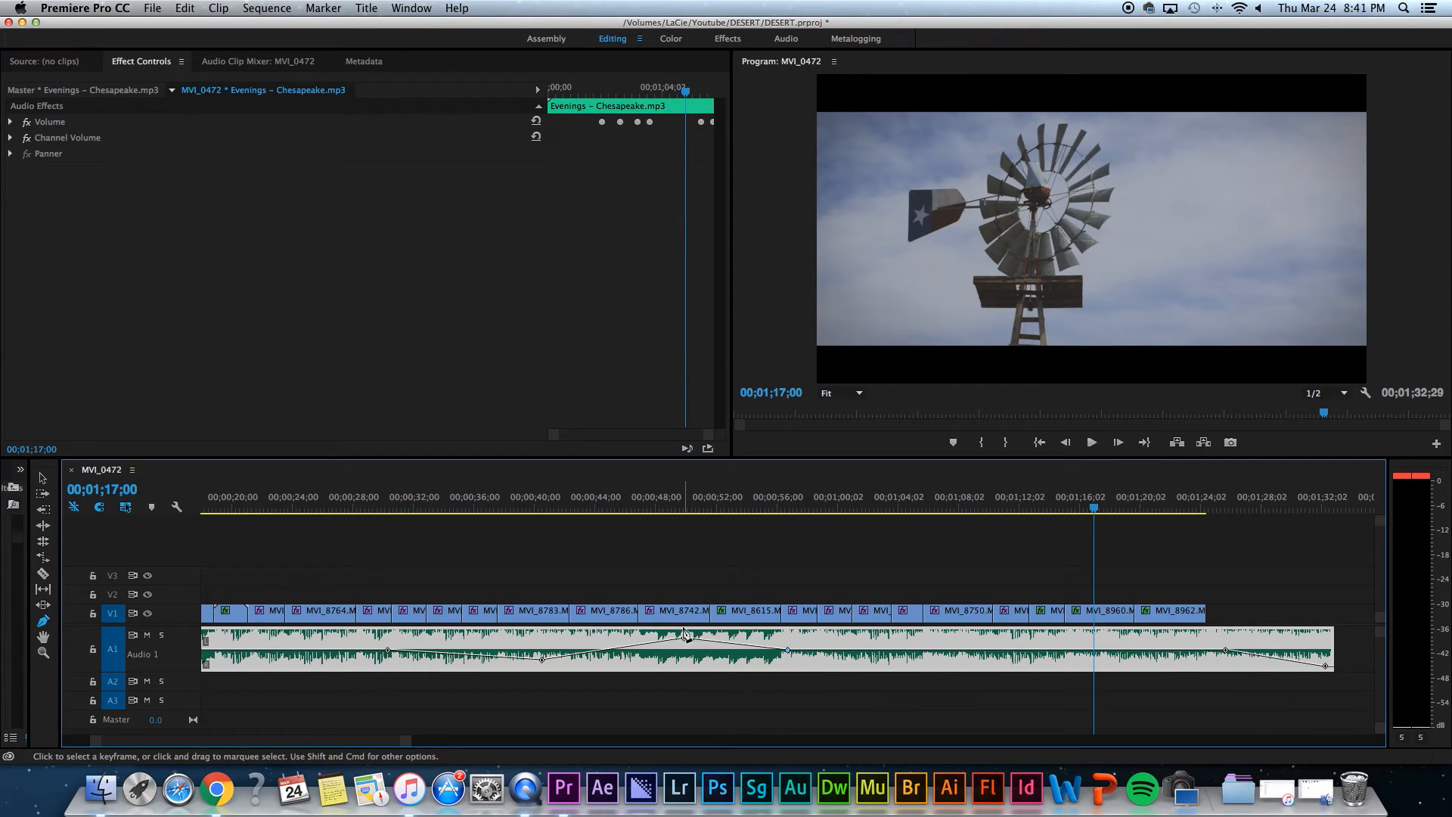
Delete the volume keyframes at about 00;00;50 and 00;00;40 from the A1 music
{"action": "left_click", "coordinate": [684, 638]}
{"action": "key", "text": "Delete"}
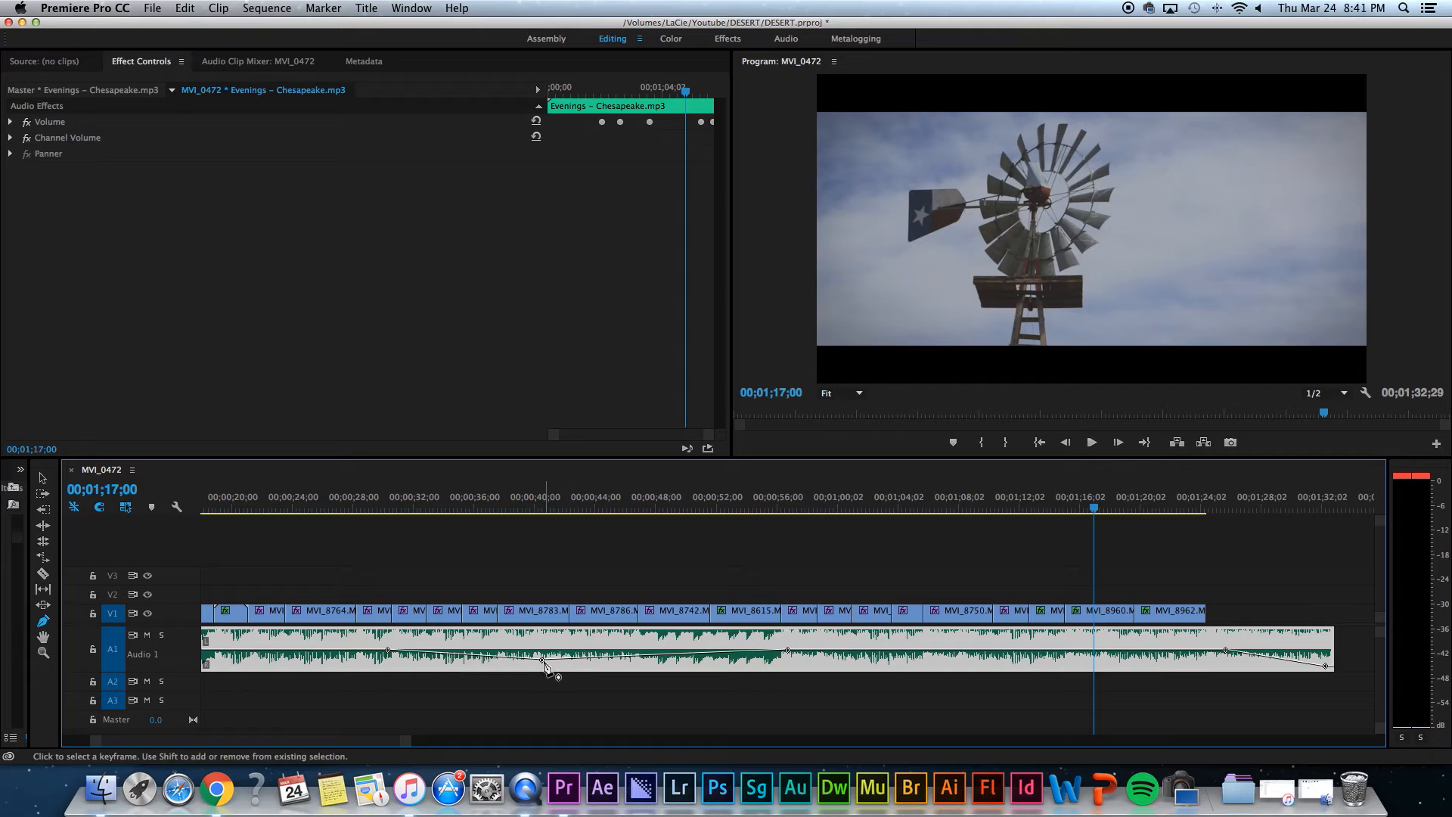
{"action": "left_click", "coordinate": [542, 659]}
{"action": "key", "text": "Delete"}
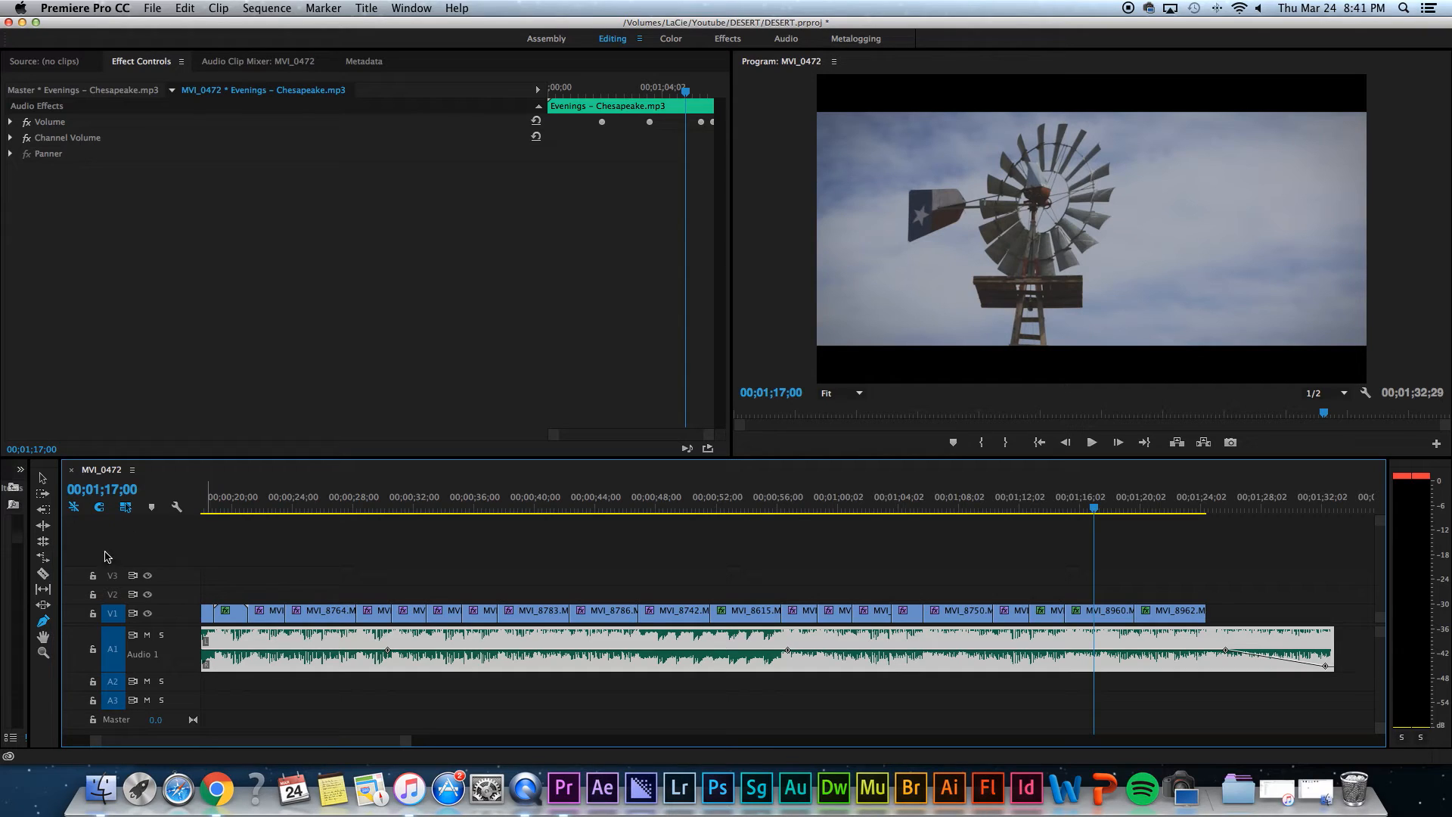
Switch to the Selection tool, move the playhead to 00;00;46;14 and deselect the music clip
{"action": "left_click", "coordinate": [42, 478]}
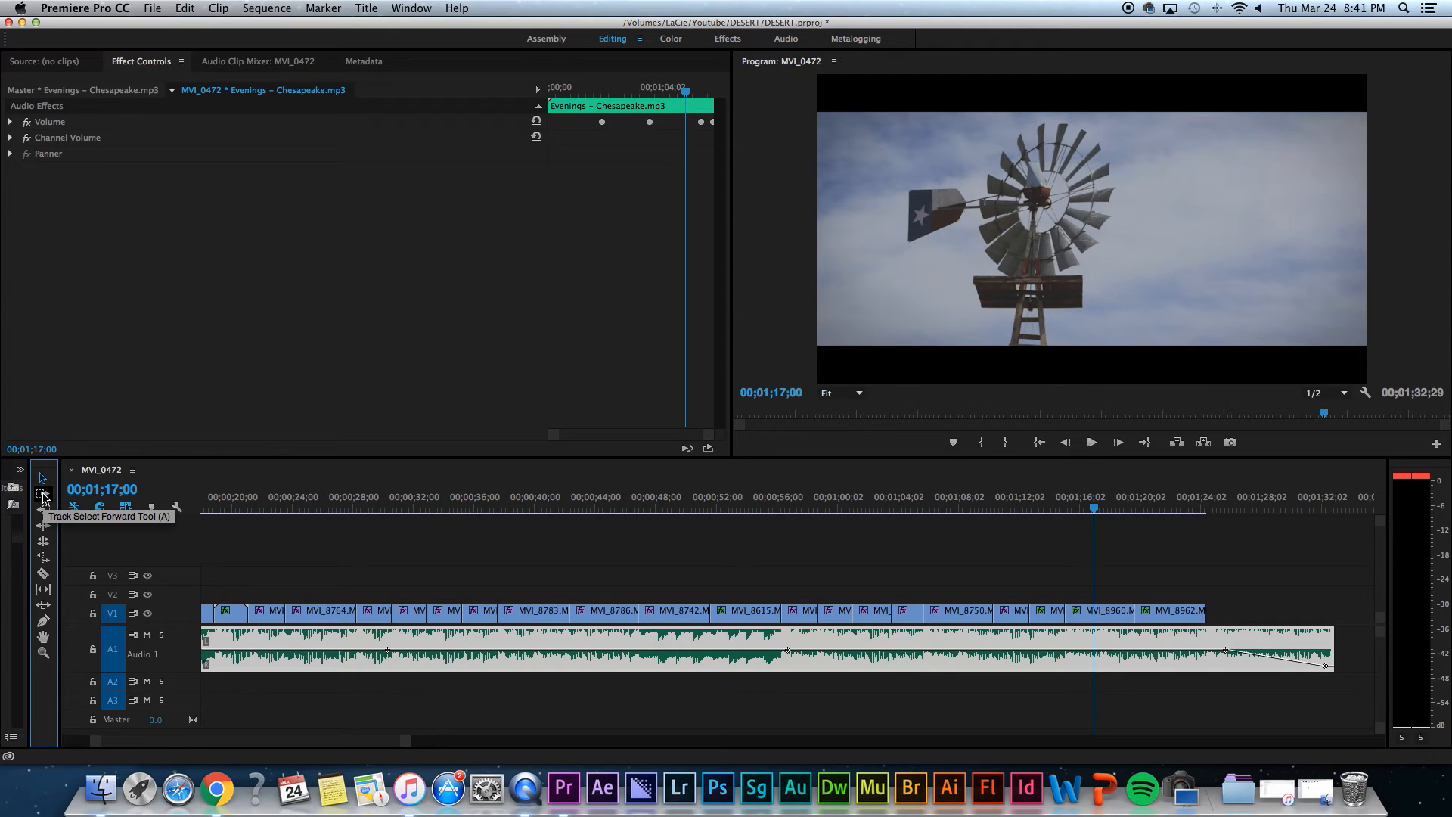
{"action": "key", "text": "minus"}
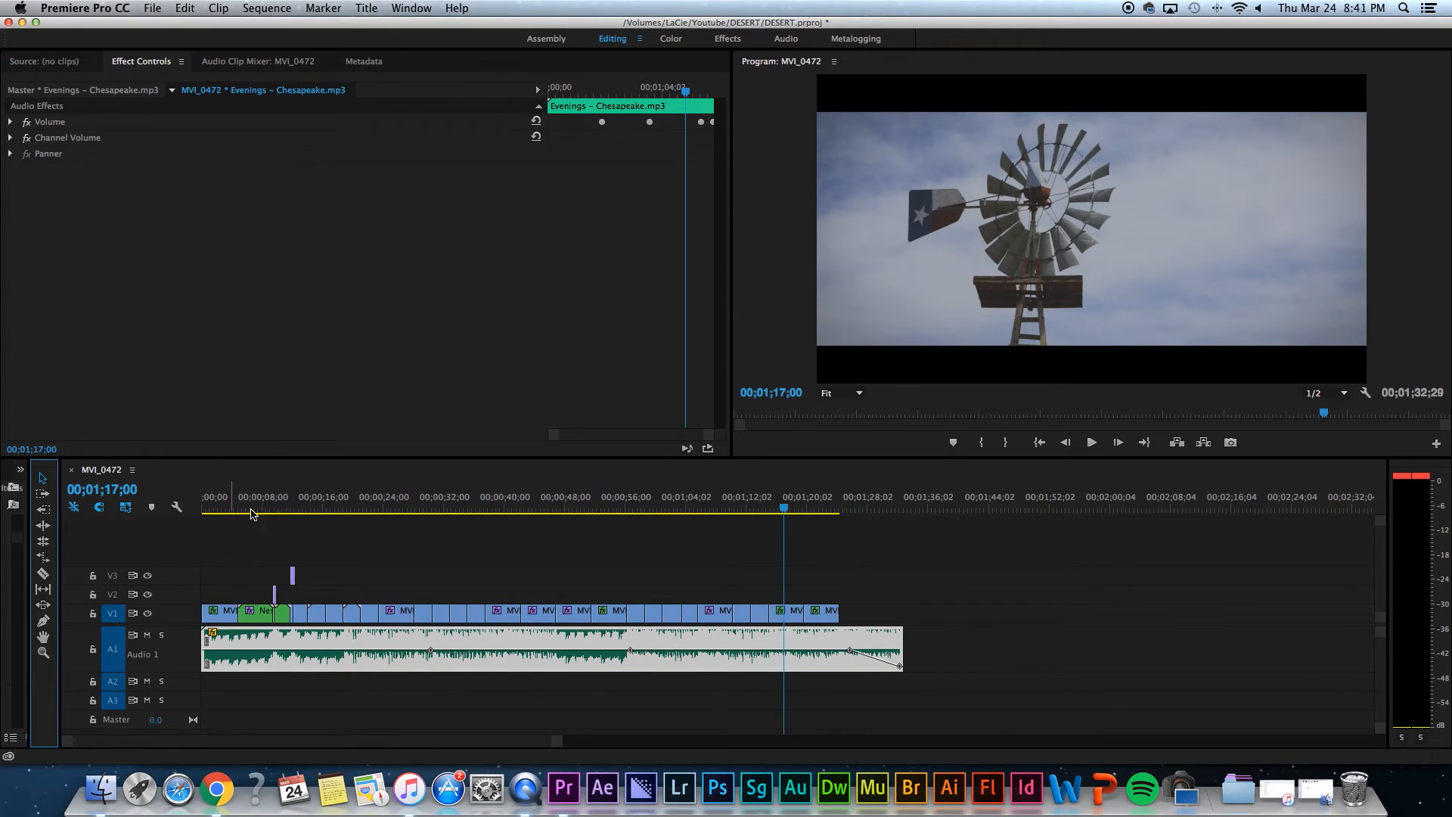
{"action": "left_click", "coordinate": [553, 503]}
{"action": "left_click", "coordinate": [573, 545]}
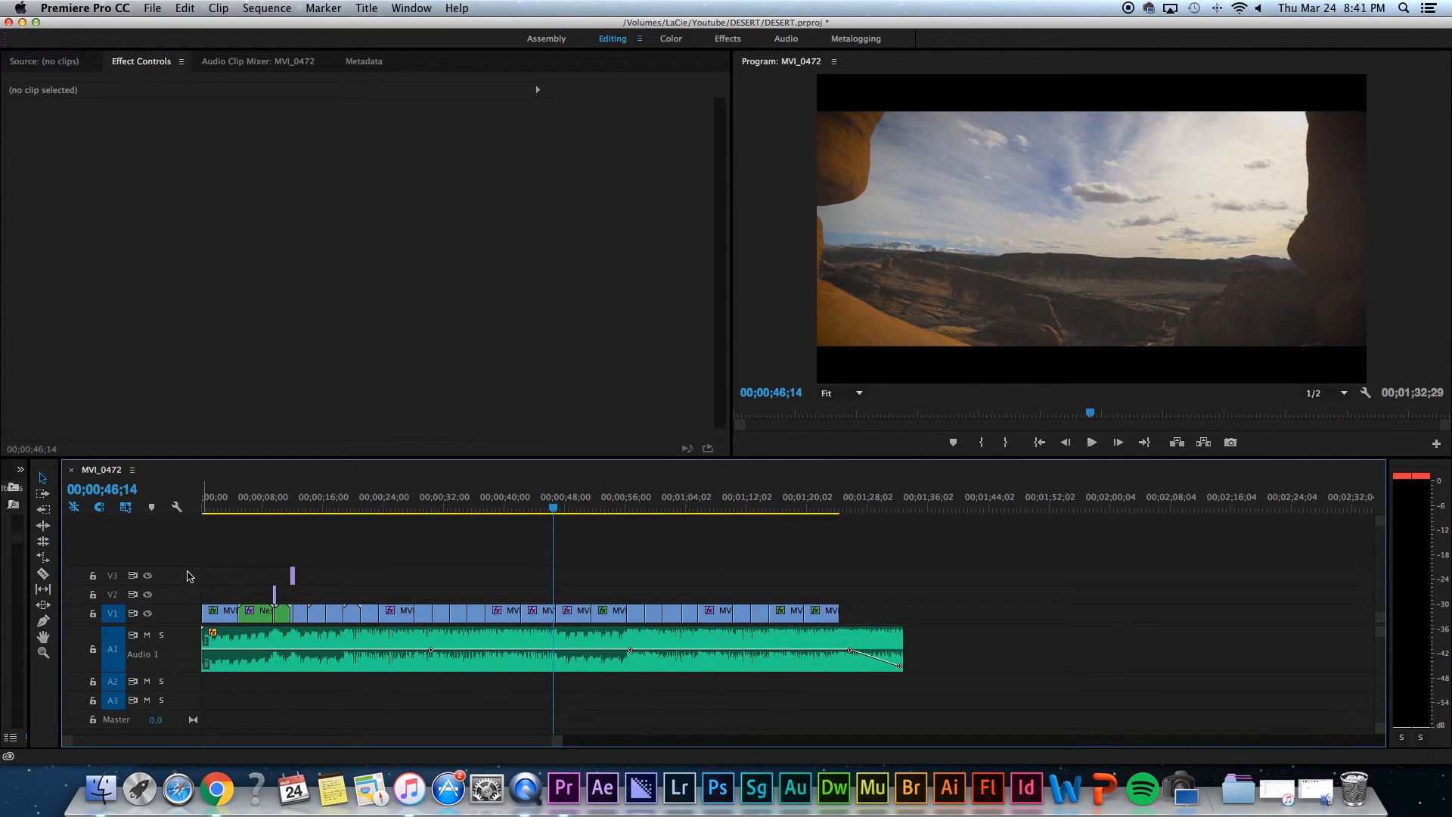
Marquee-select the V1 clips from about 00;00;38 onward plus the A1 music, shift them about 30 seconds later, and undo the move
{"action": "left_click", "coordinate": [42, 495]}
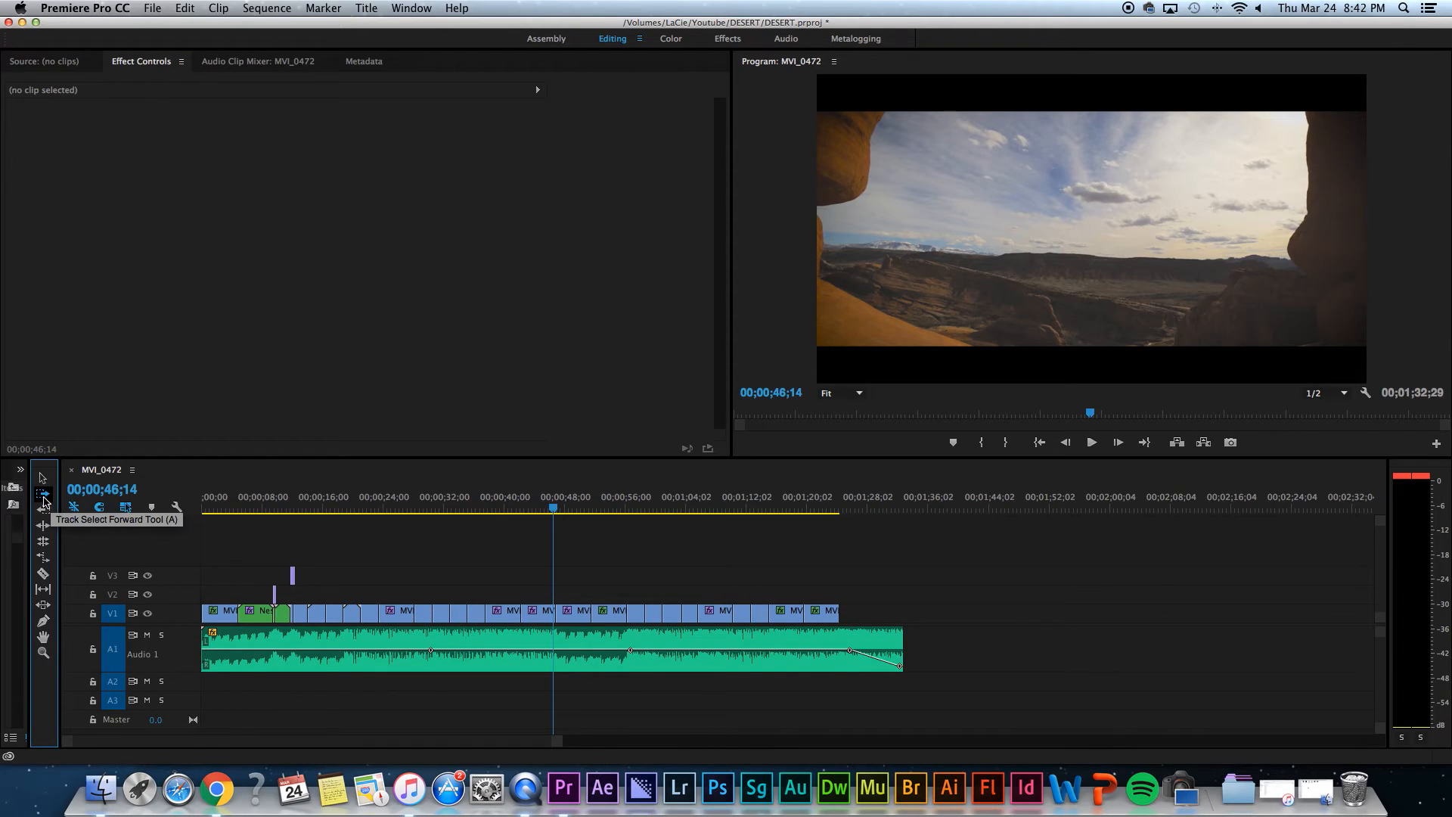
{"action": "left_click", "coordinate": [43, 478]}
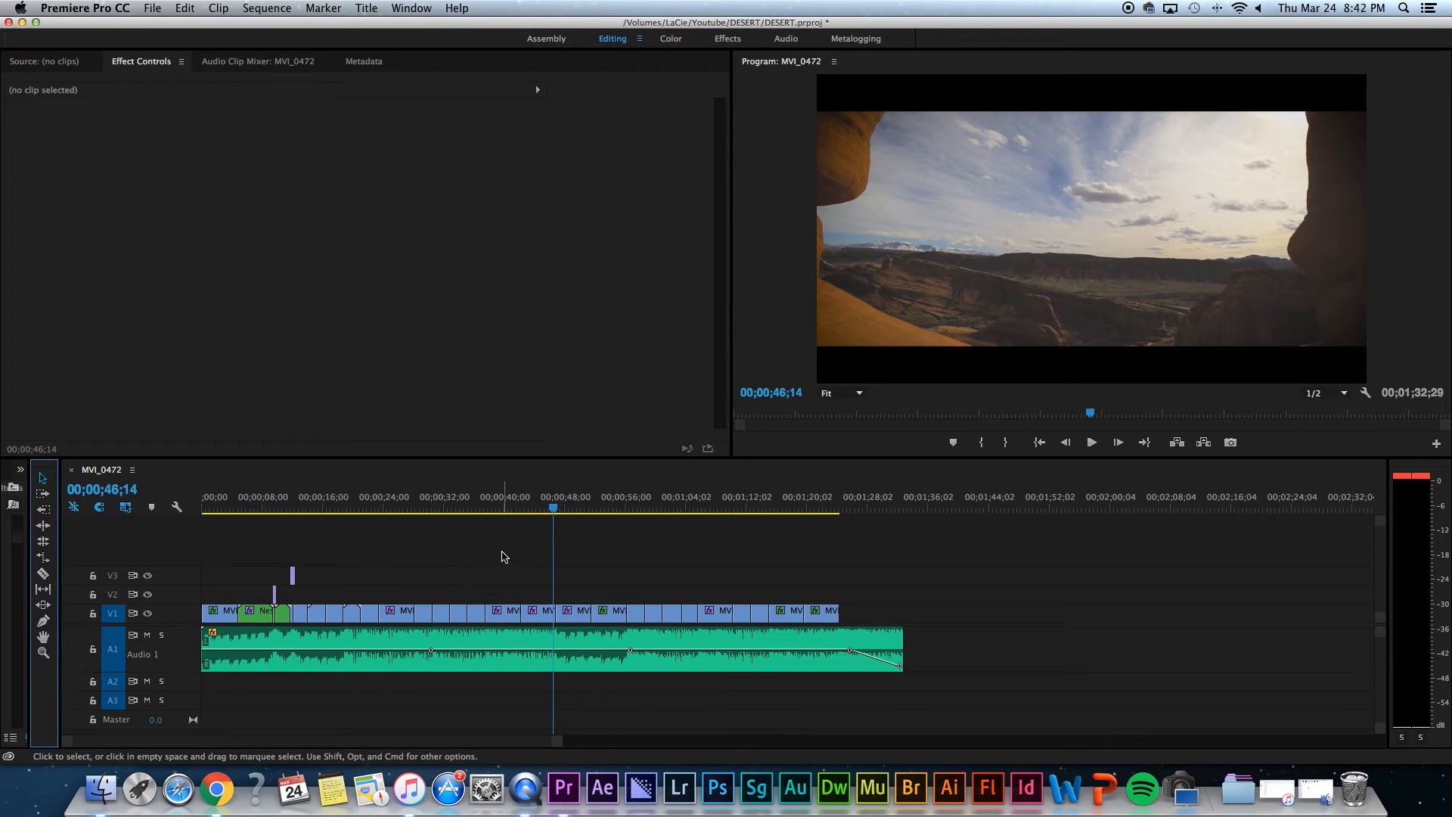
{"action": "left_click_drag", "start_coordinate": [506, 544], "coordinate": [1073, 730]}
{"action": "left_click_drag", "start_coordinate": [575, 641], "coordinate": [857, 644]}
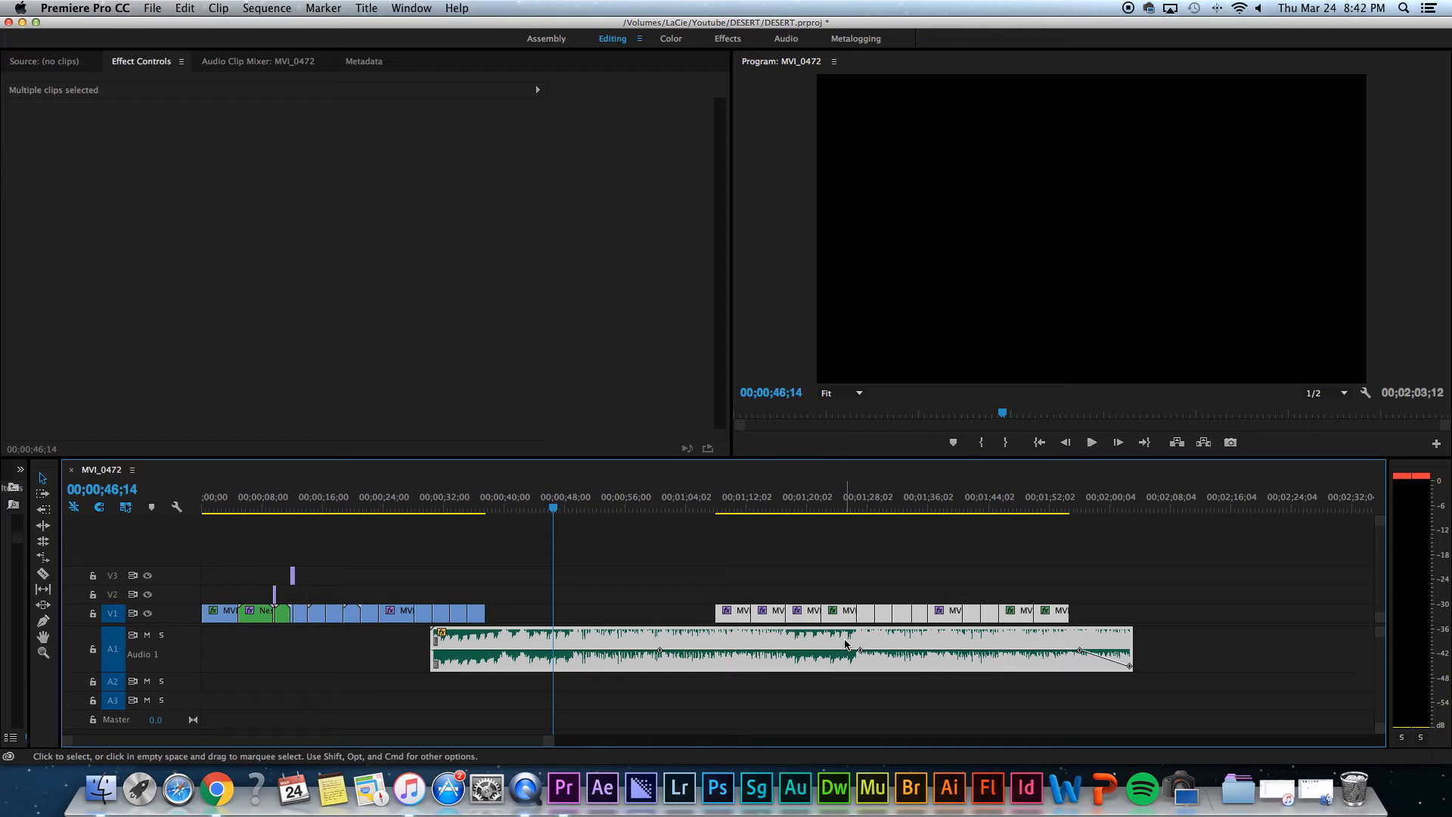
{"action": "key", "text": "super+z"}
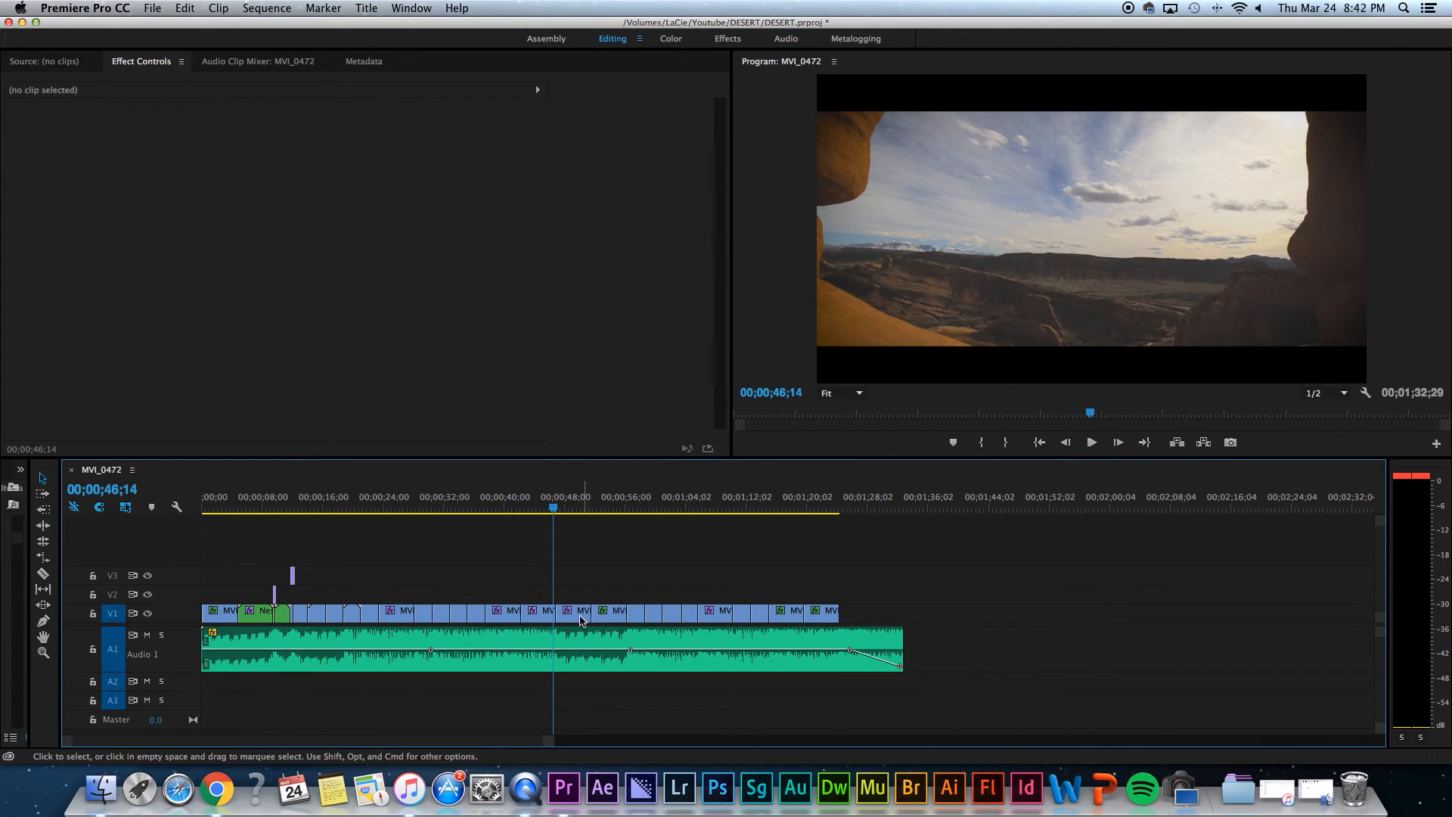
Shift every clip from about 00;00;38 onward roughly one minute later with the Track Select Forward tool, and undo it
{"action": "left_click", "coordinate": [44, 495]}
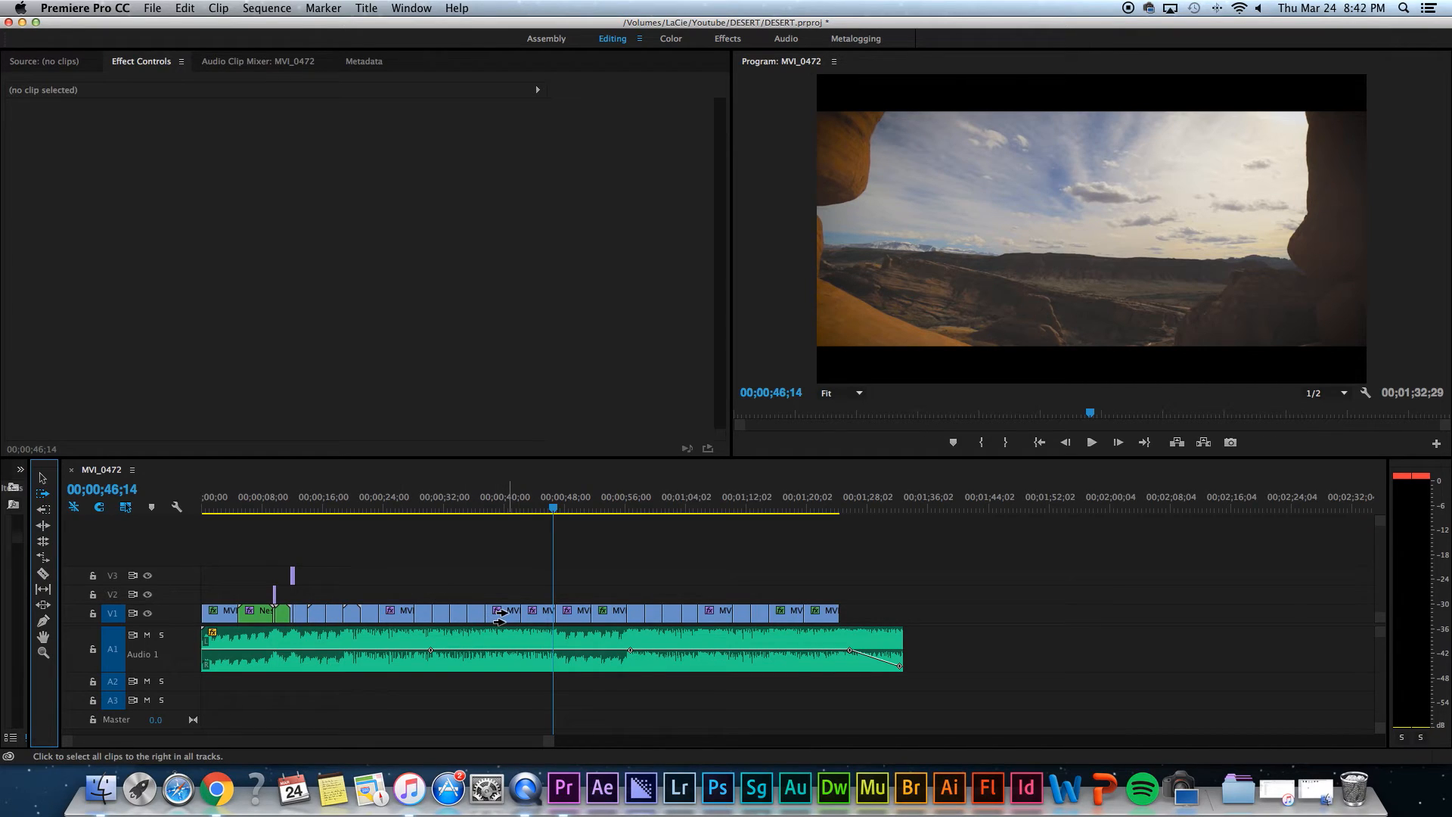
{"action": "left_click_drag", "start_coordinate": [501, 616], "coordinate": [958, 622]}
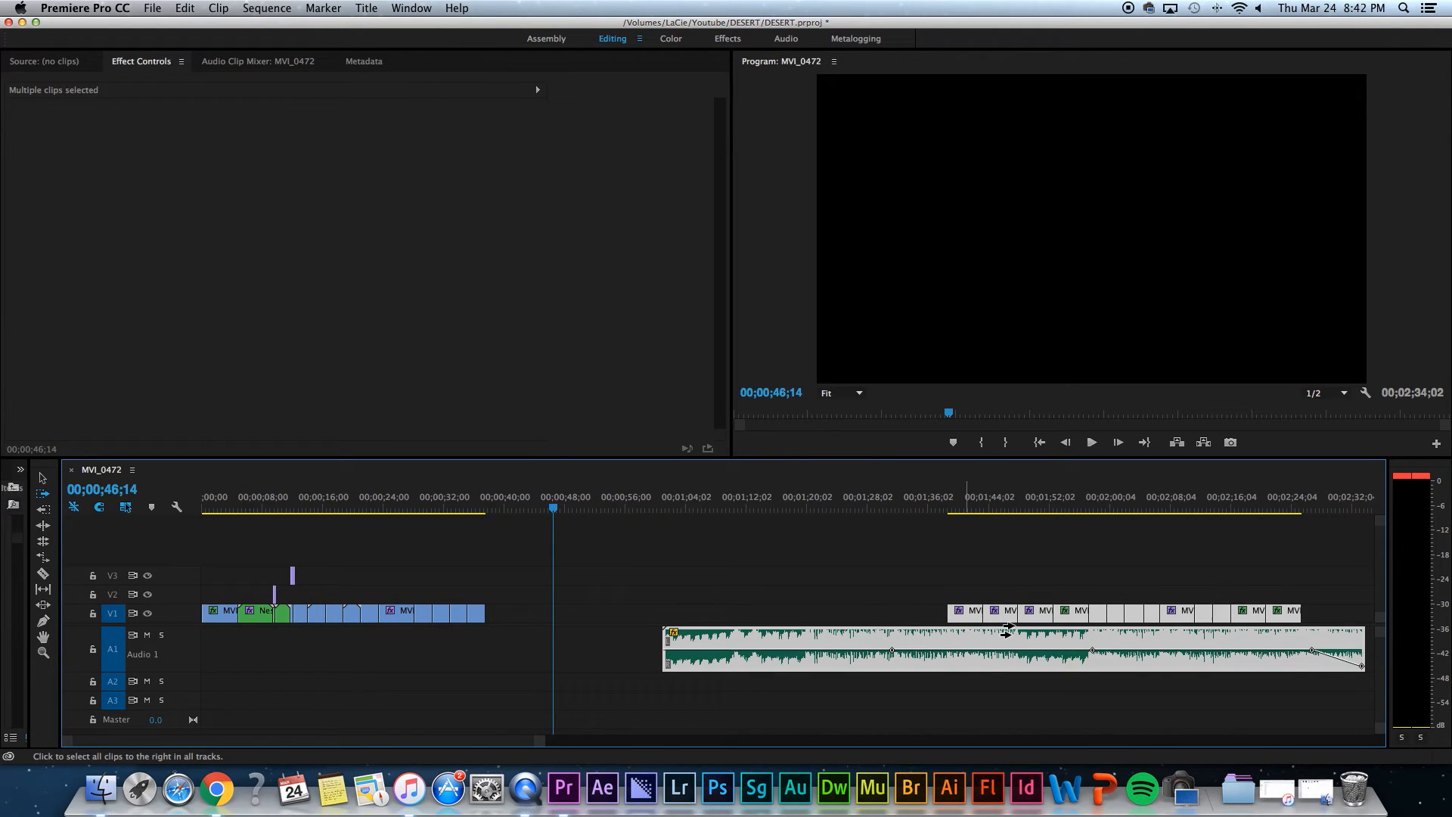
{"action": "left_click", "coordinate": [44, 483]}
{"action": "key", "text": "super+z"}
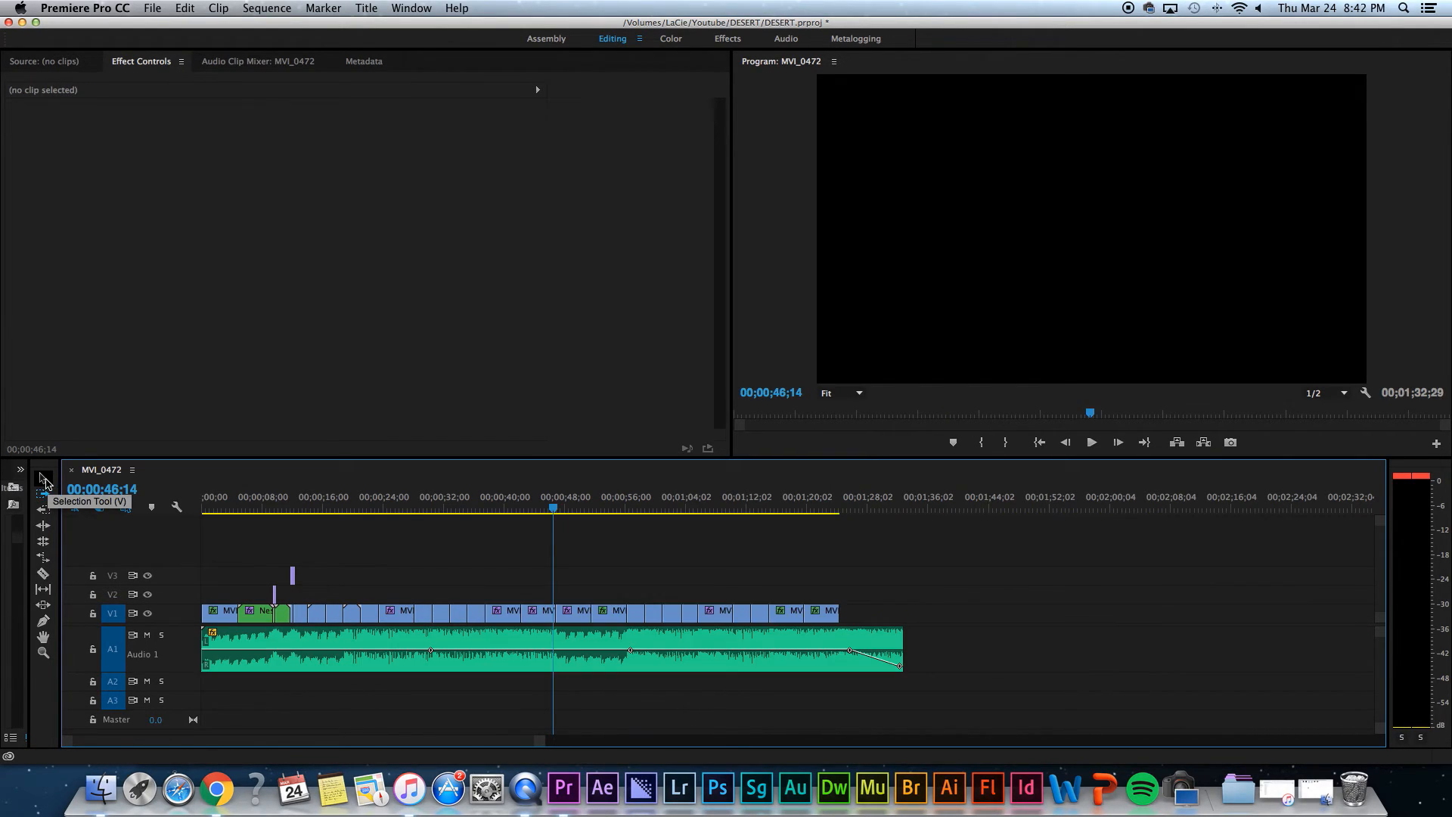
{"action": "left_click", "coordinate": [43, 478]}
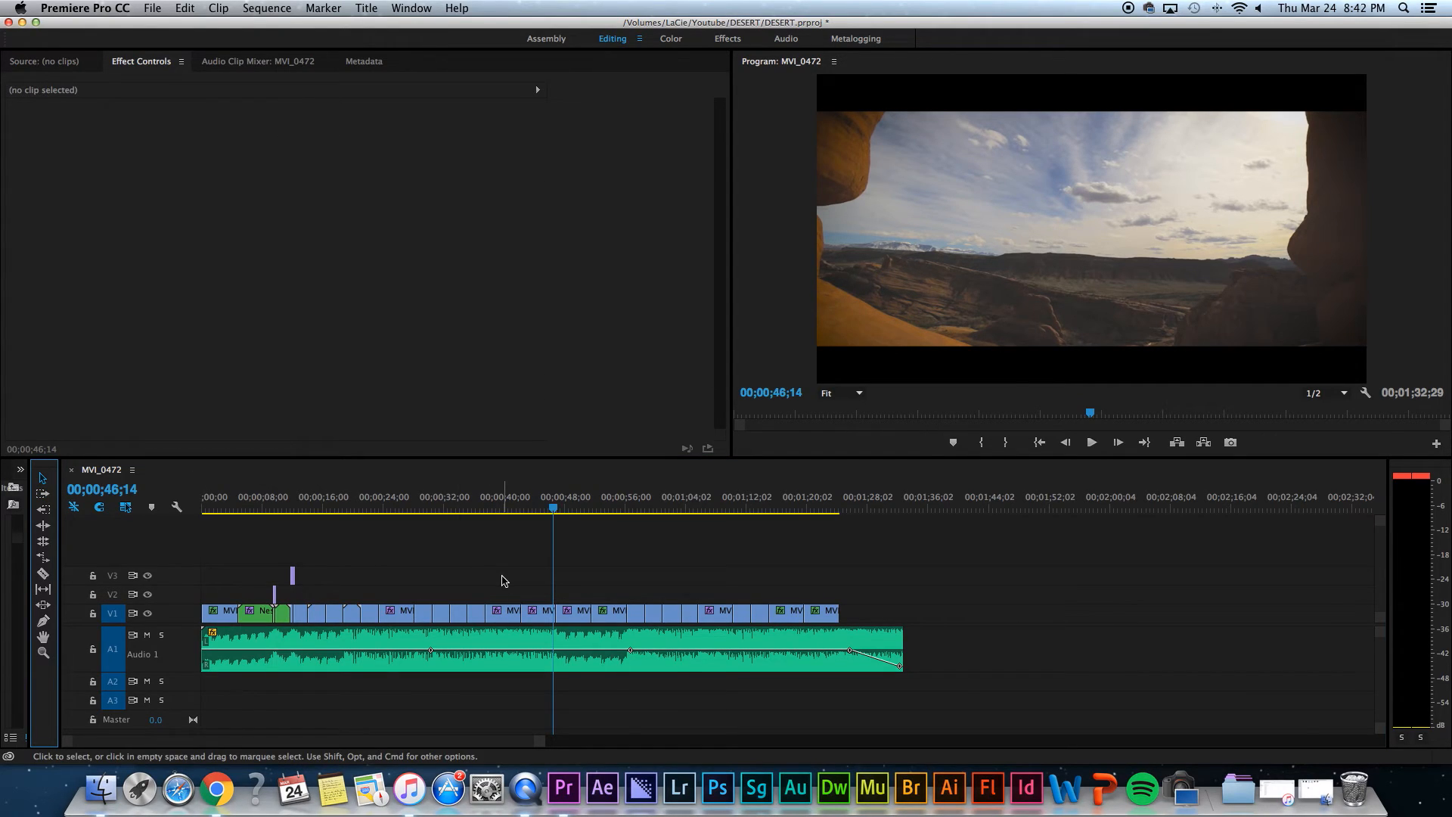
Select all clips up to about 00;00;42 with the Track Select Backward tool and try to shift them earlier
{"action": "left_click", "coordinate": [43, 512]}
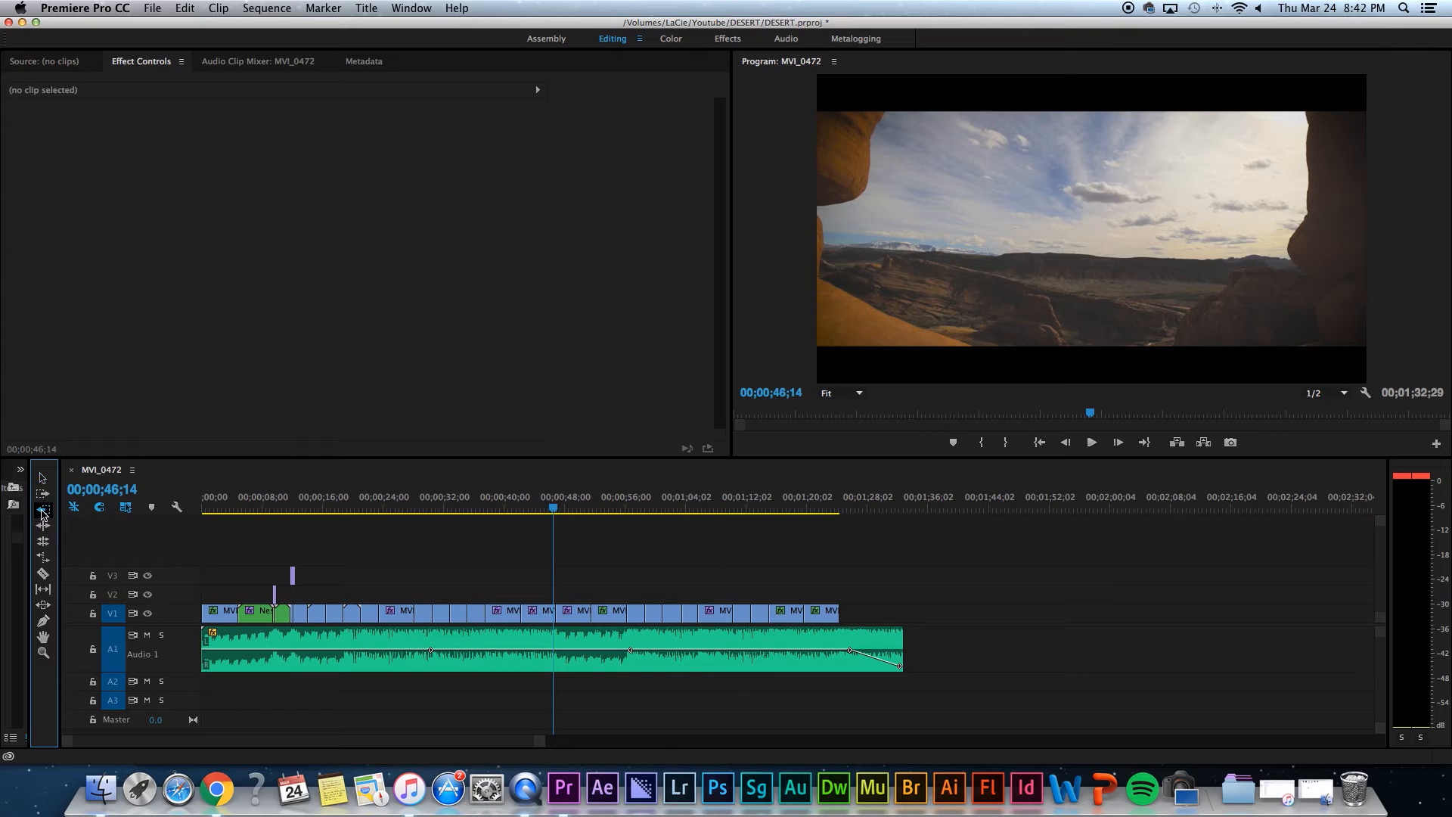
{"action": "left_click", "coordinate": [511, 618]}
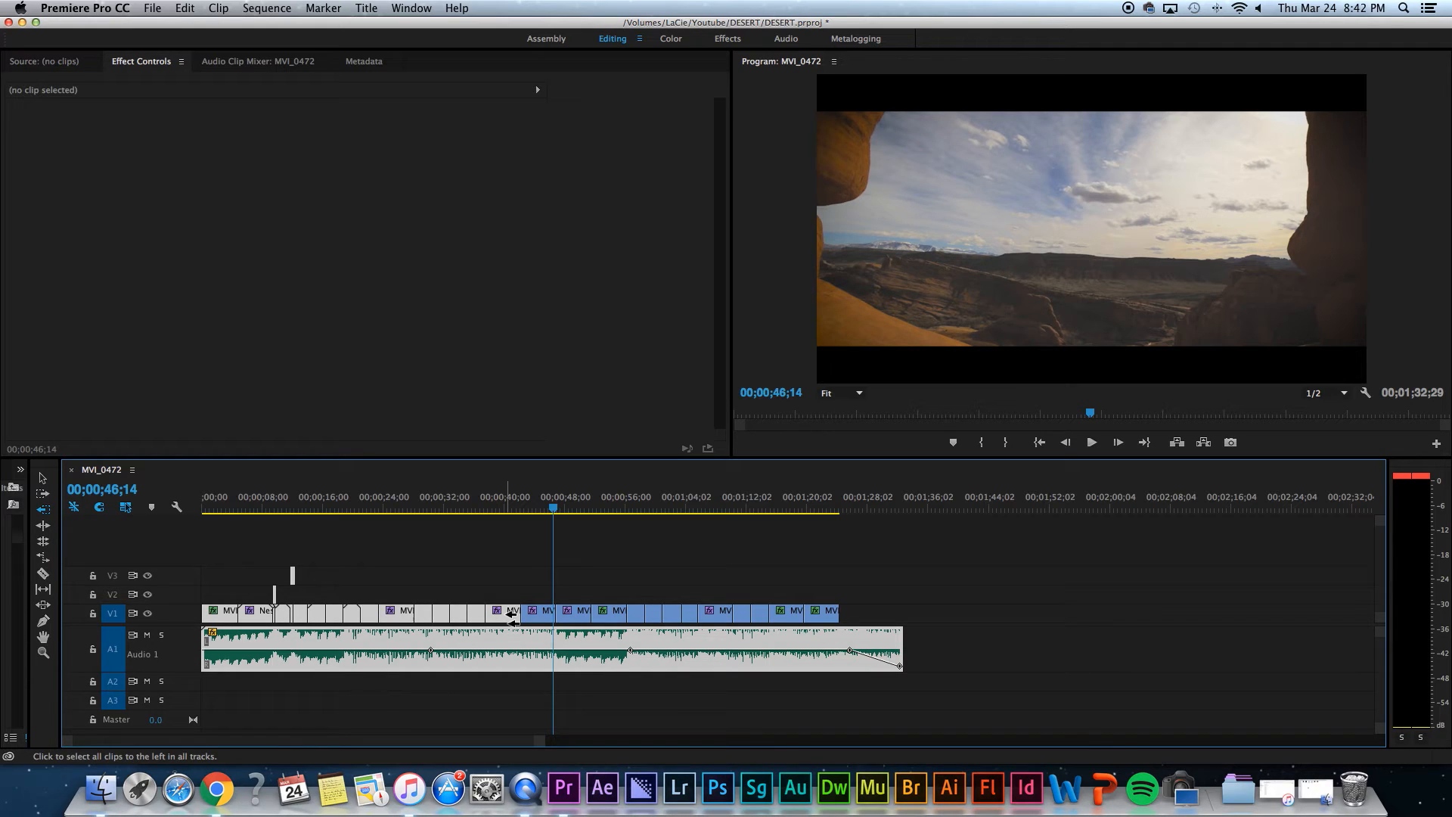
{"action": "left_click_drag", "start_coordinate": [522, 624], "coordinate": [323, 631]}
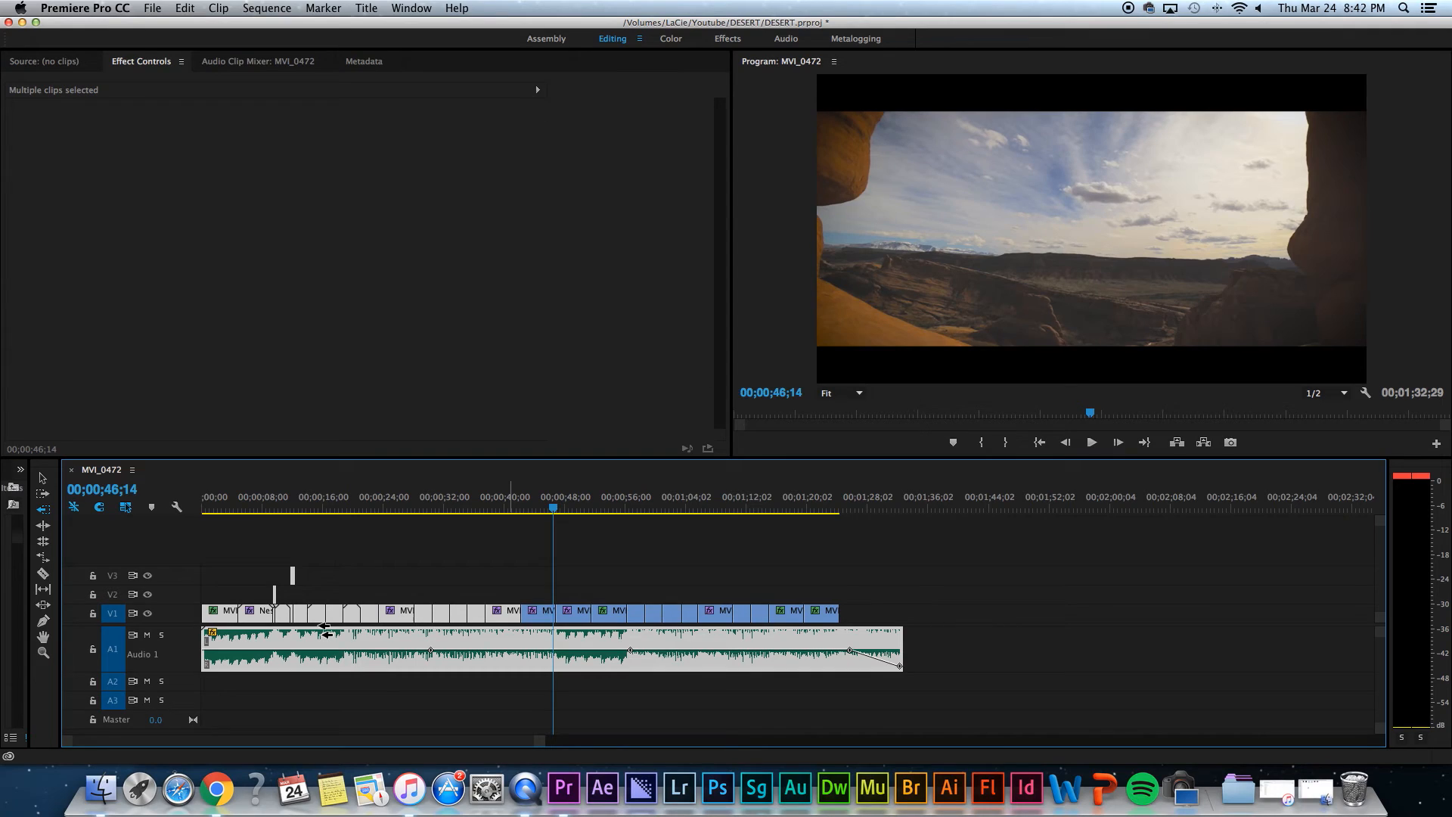
{"action": "left_click", "coordinate": [42, 480]}
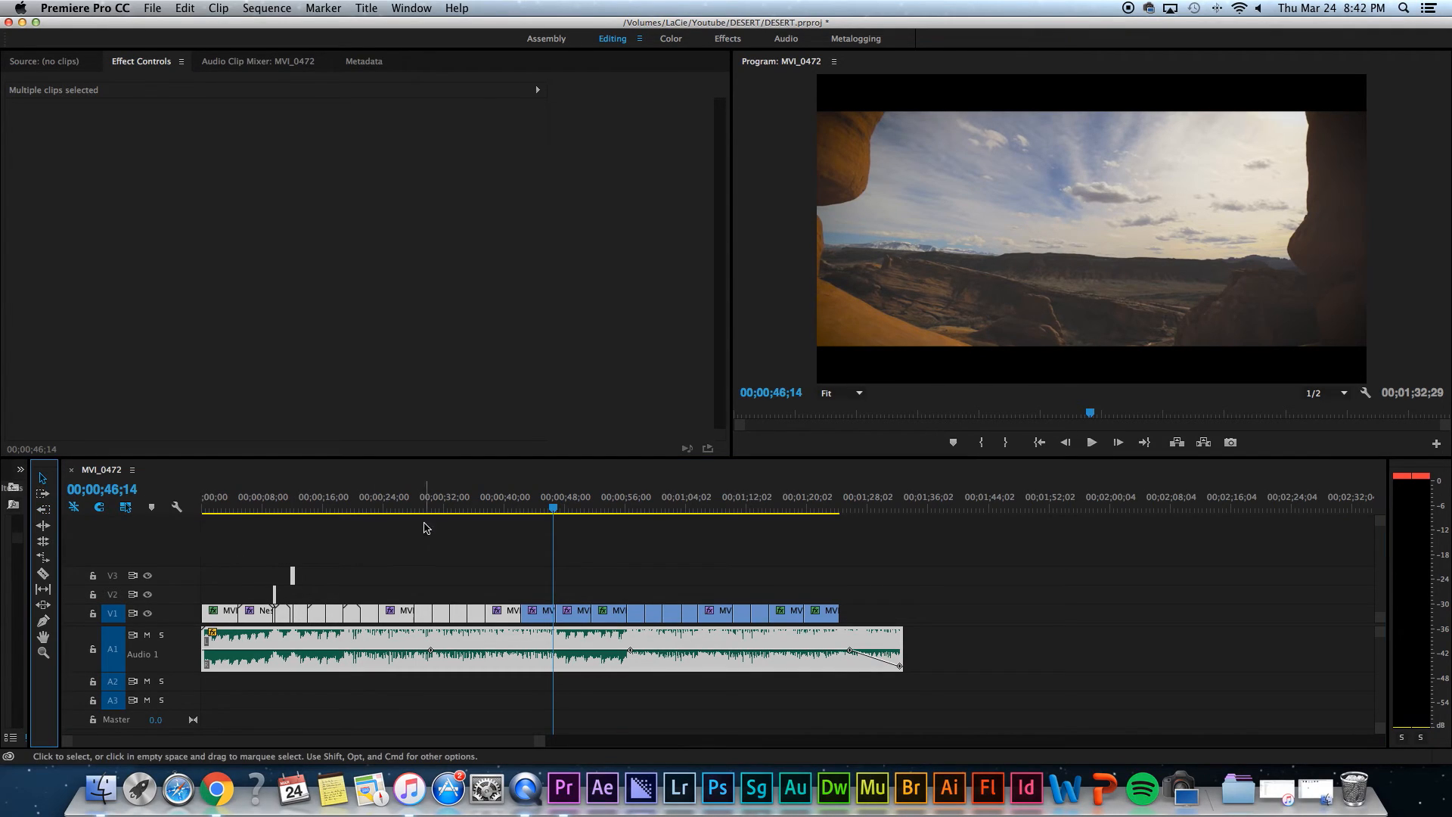
Marquee-select the clips up to about 00;00;42 and the music with the Selection tool, trying to shift them earlier
{"action": "left_click", "coordinate": [518, 584]}
{"action": "left_click_drag", "start_coordinate": [502, 561], "coordinate": [211, 670]}
{"action": "left_click_drag", "start_coordinate": [429, 618], "coordinate": [146, 606]}
{"action": "left_click", "coordinate": [42, 481]}
{"action": "left_click", "coordinate": [514, 552]}
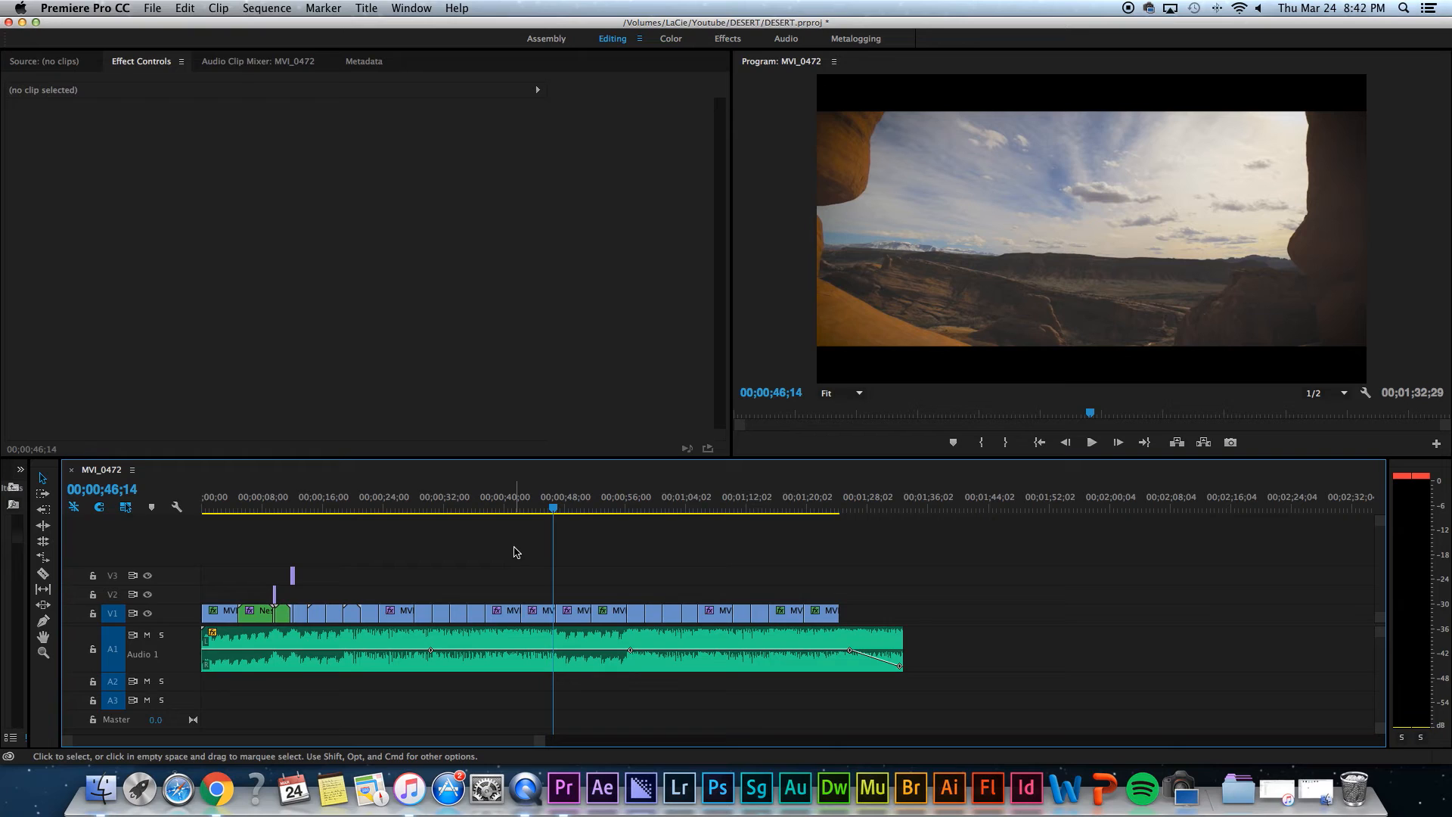
{"action": "left_click_drag", "start_coordinate": [502, 552], "coordinate": [203, 690]}
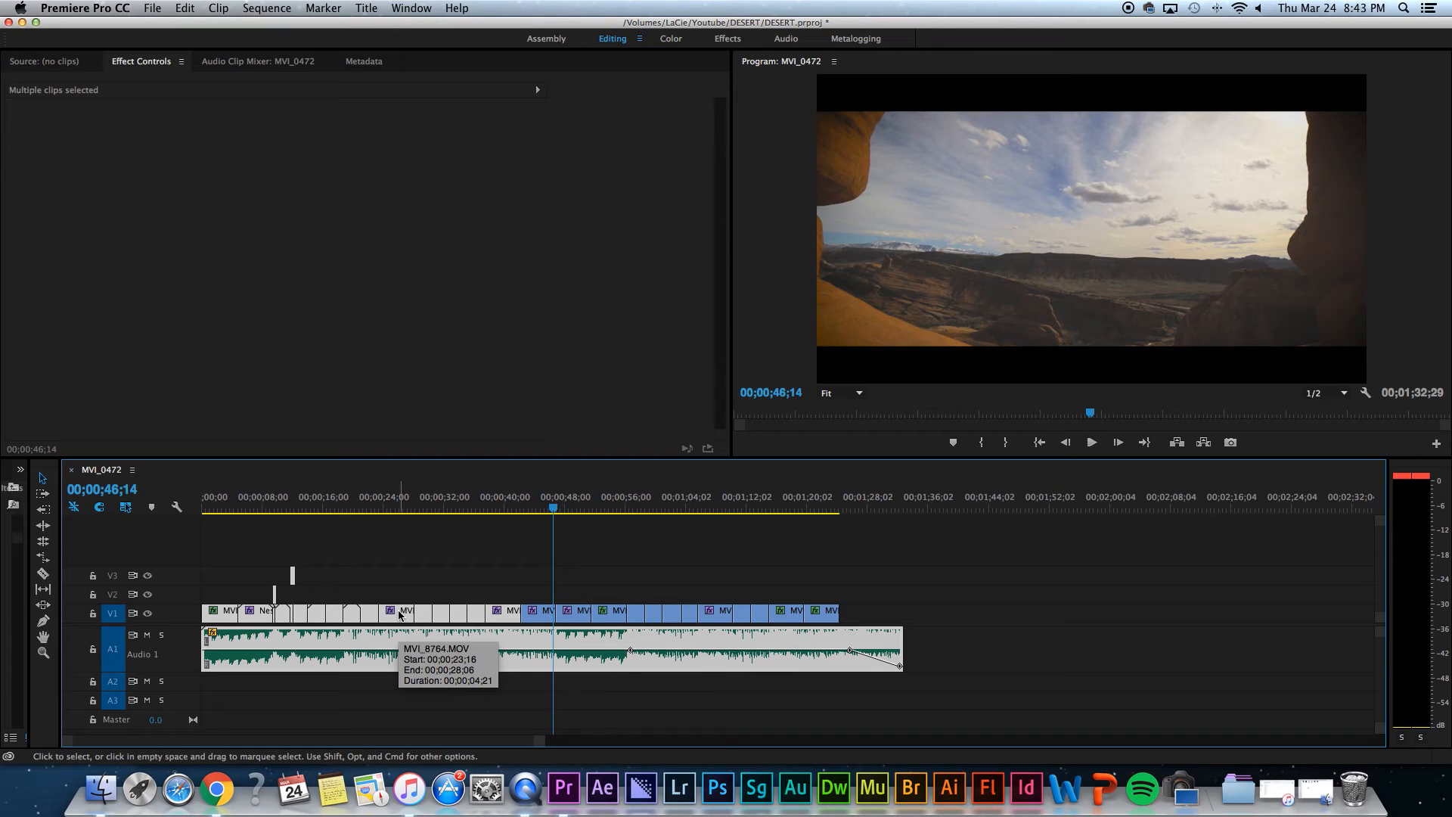
Activate the Ripple Edit tool, play clip MVI_8786 from 00;00;42;05 and stop the playhead at 00;00;44;17
{"action": "left_click", "coordinate": [43, 511]}
{"action": "left_click", "coordinate": [44, 511]}
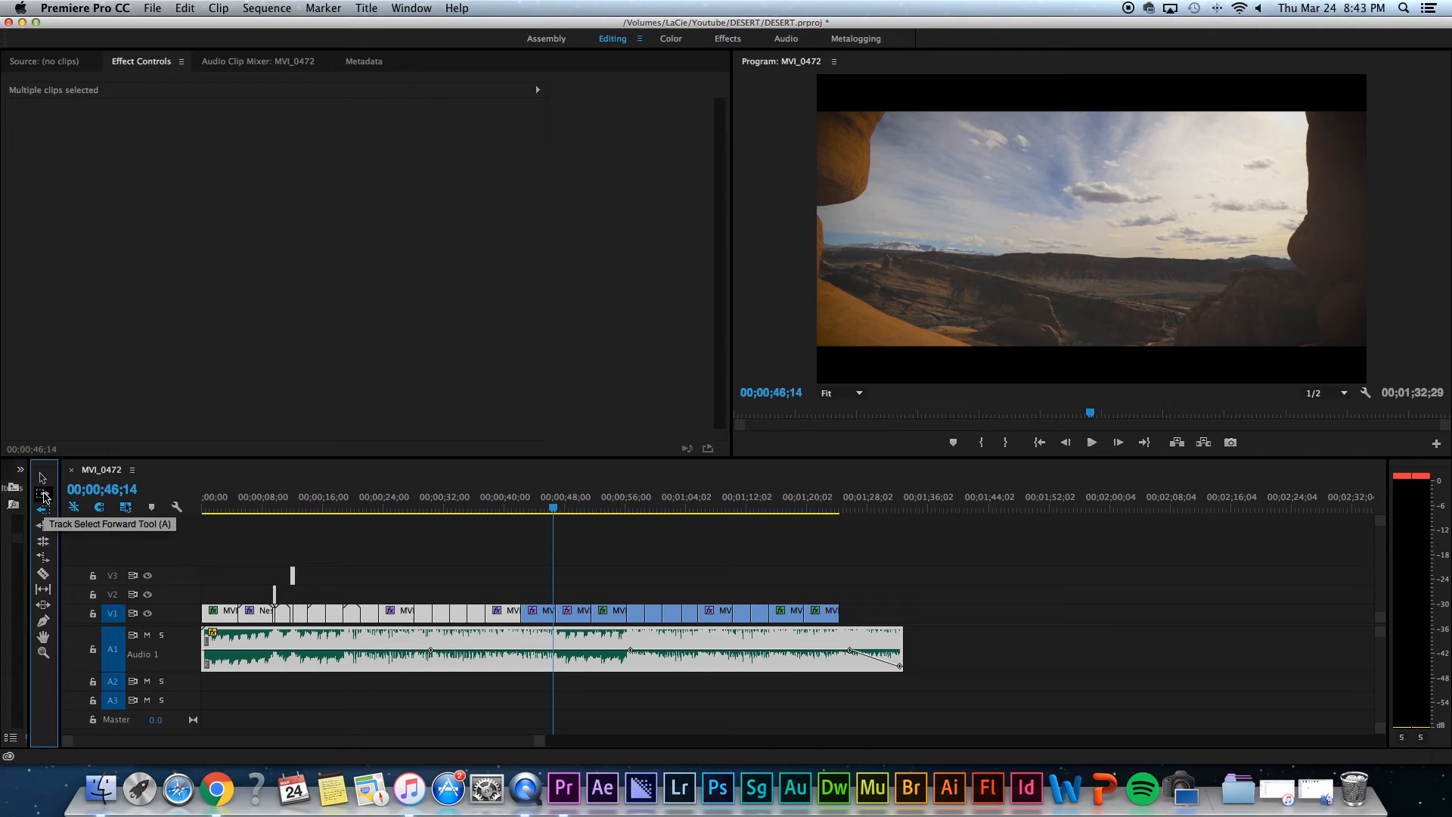
{"action": "left_click", "coordinate": [45, 527]}
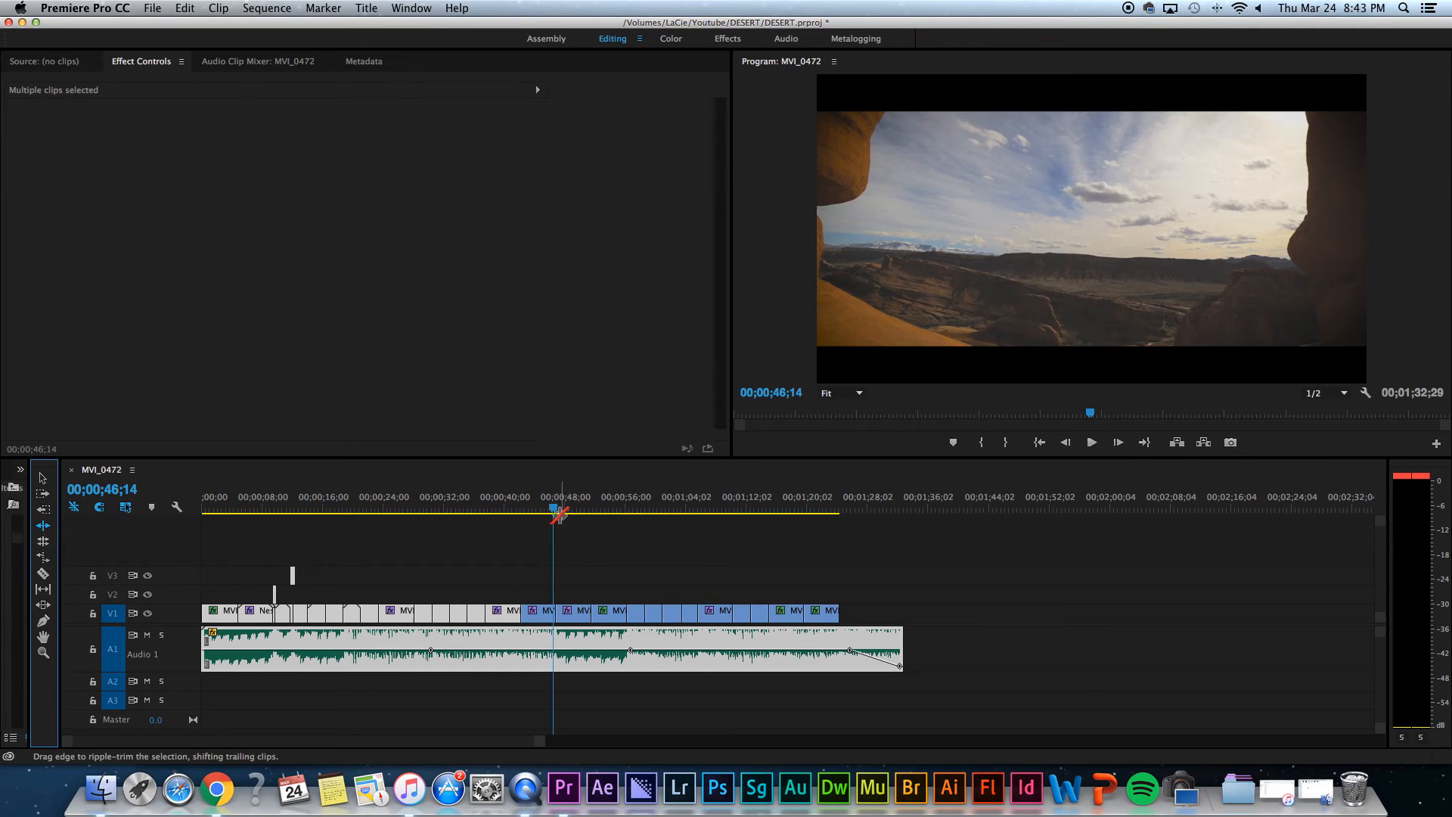
{"action": "left_click_drag", "start_coordinate": [555, 510], "coordinate": [520, 528]}
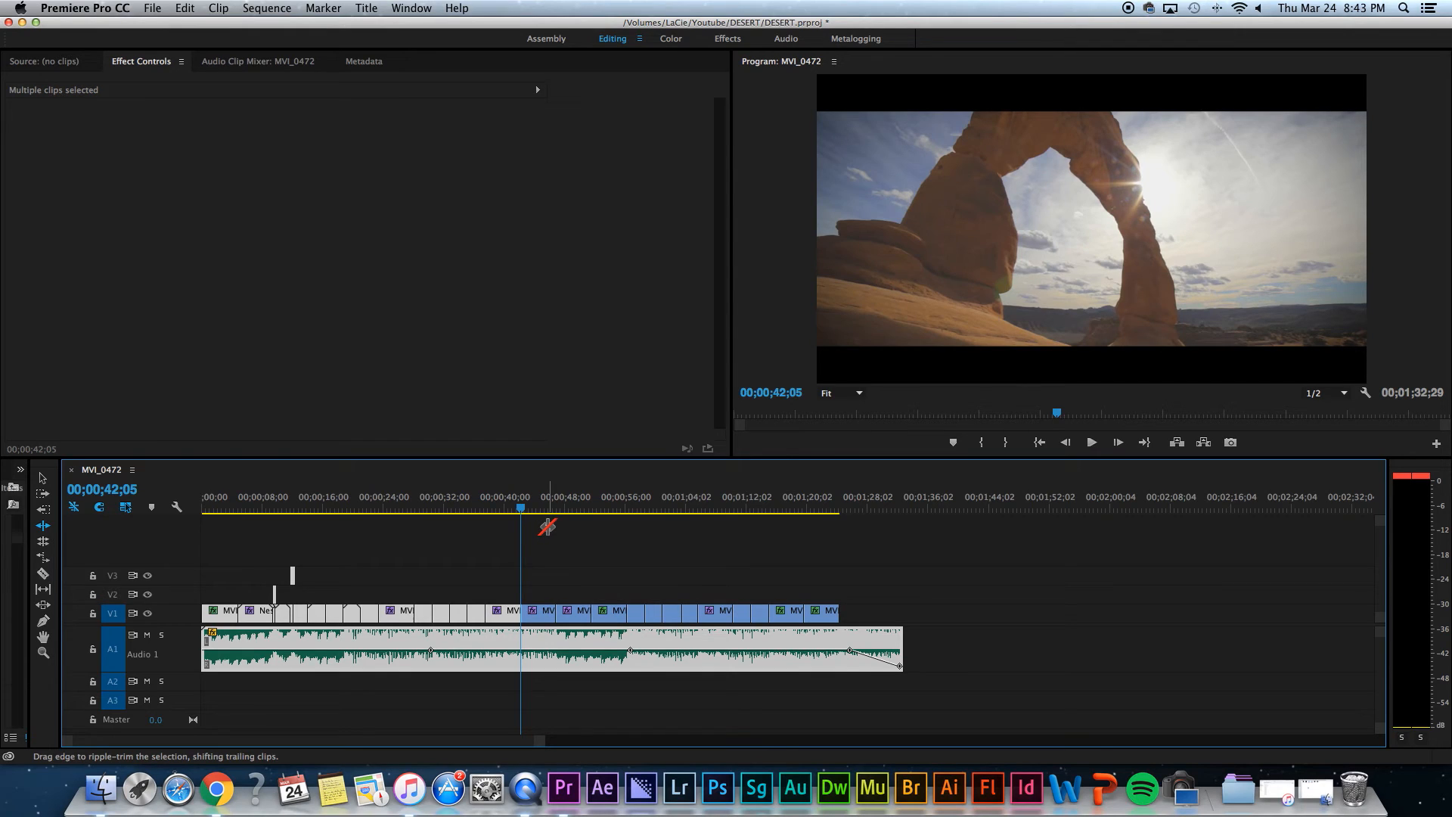
{"action": "key", "text": "space"}
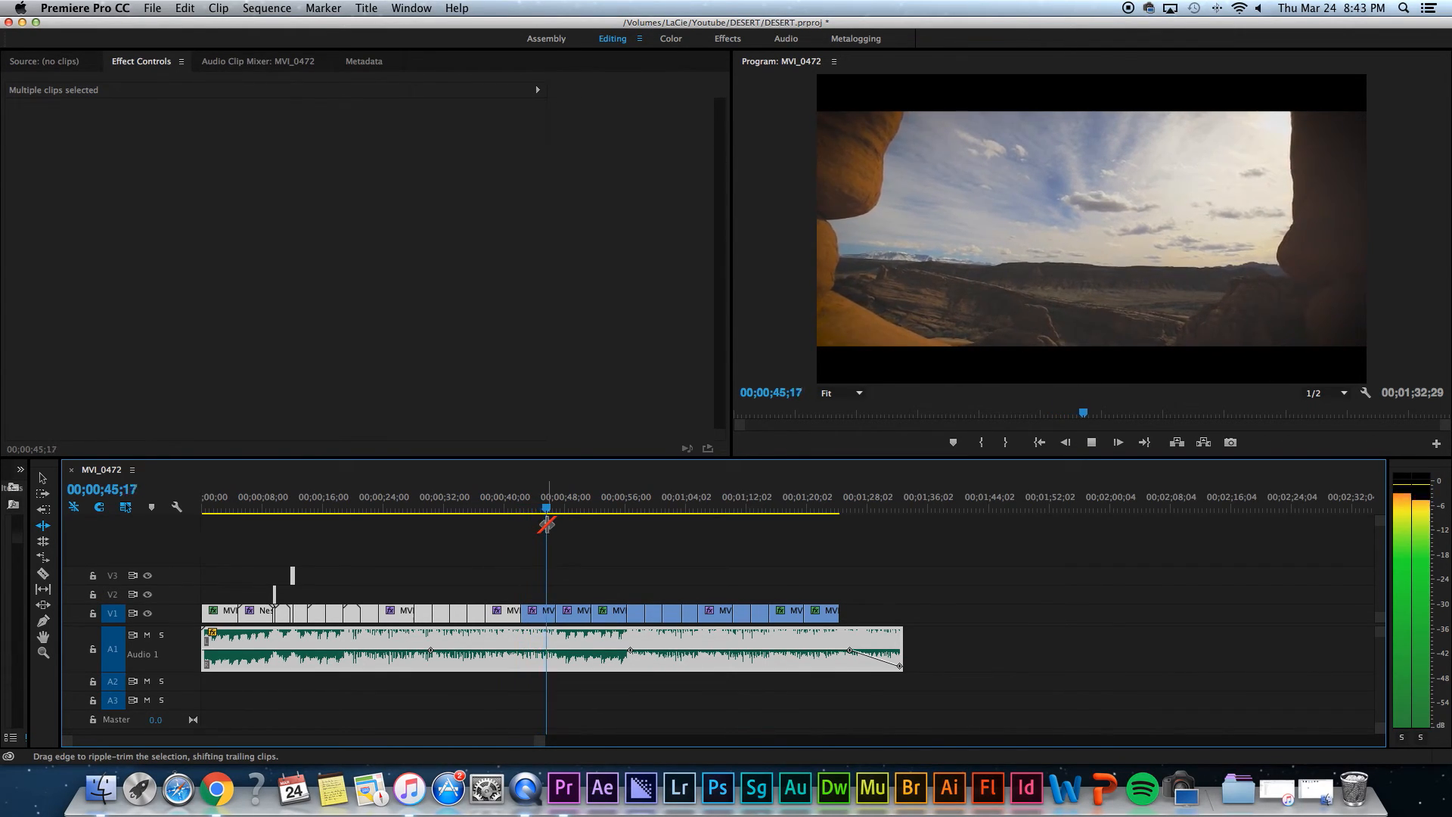
{"action": "key", "text": "space"}
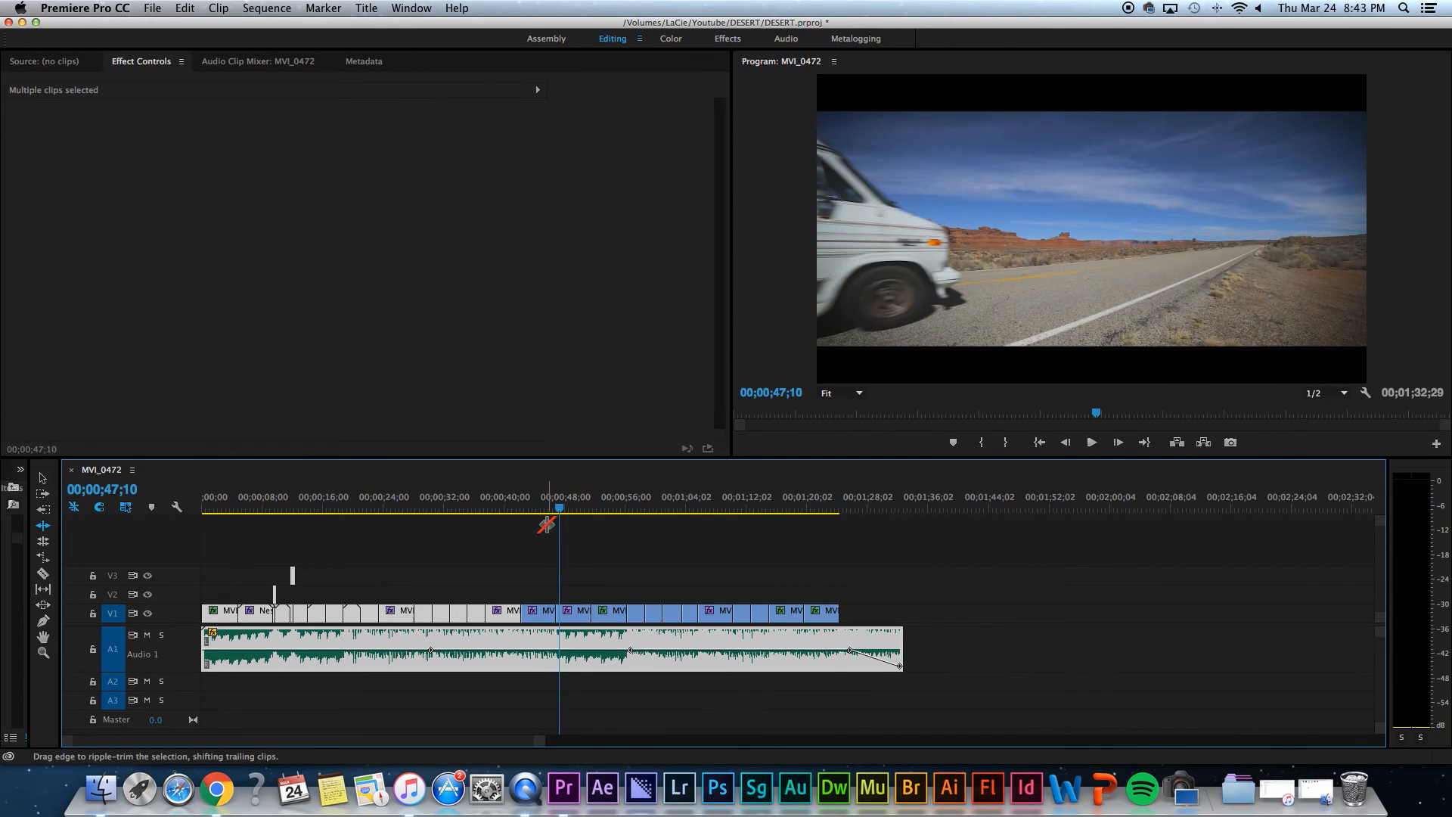
{"action": "left_click", "coordinate": [533, 502]}
{"action": "key", "text": "space"}
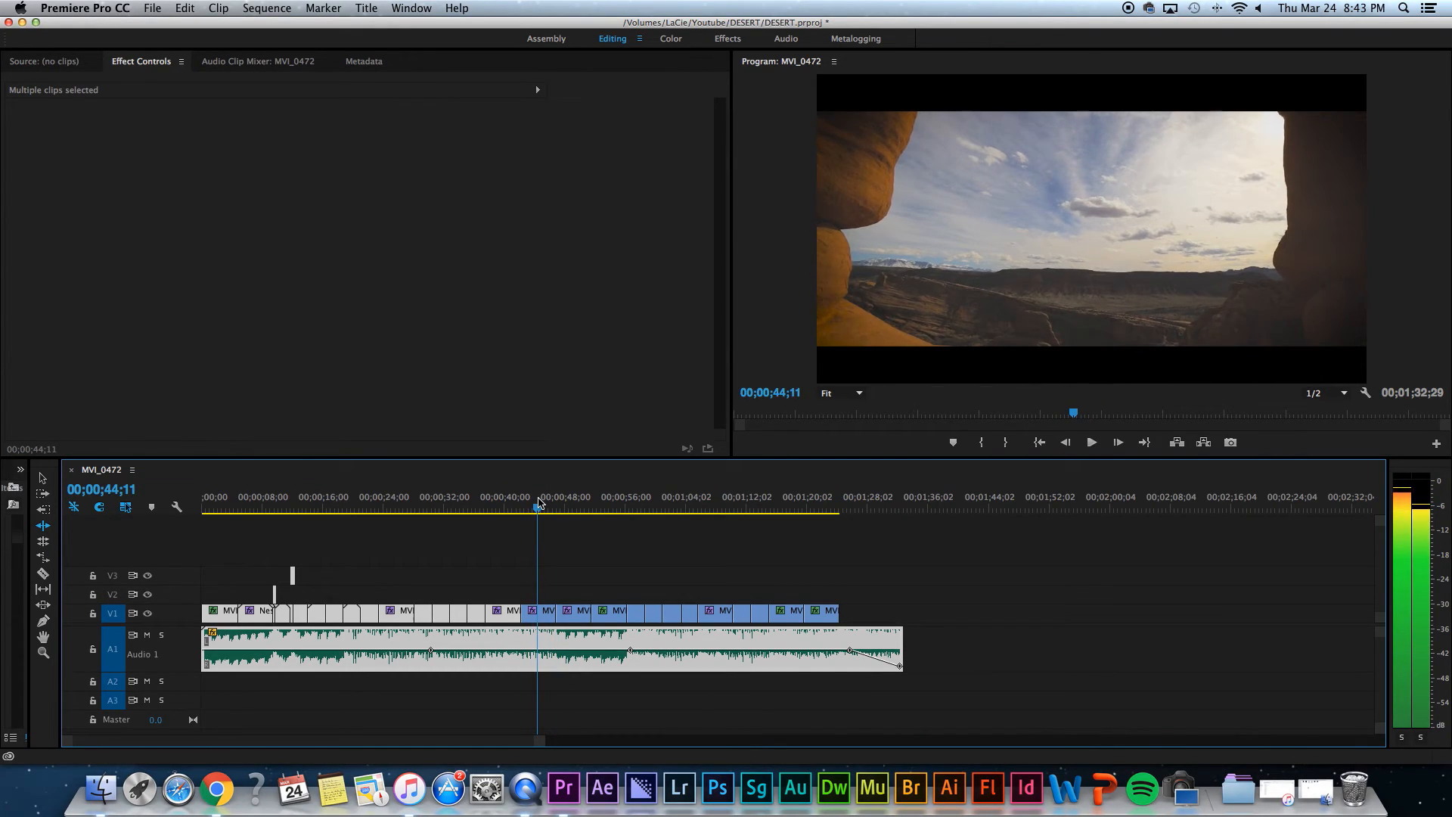
{"action": "key", "text": "space"}
Trim the start of clip MVI_8786 on V1 to the playhead with the Selection tool and delete the gap before it
{"action": "left_click", "coordinate": [43, 478]}
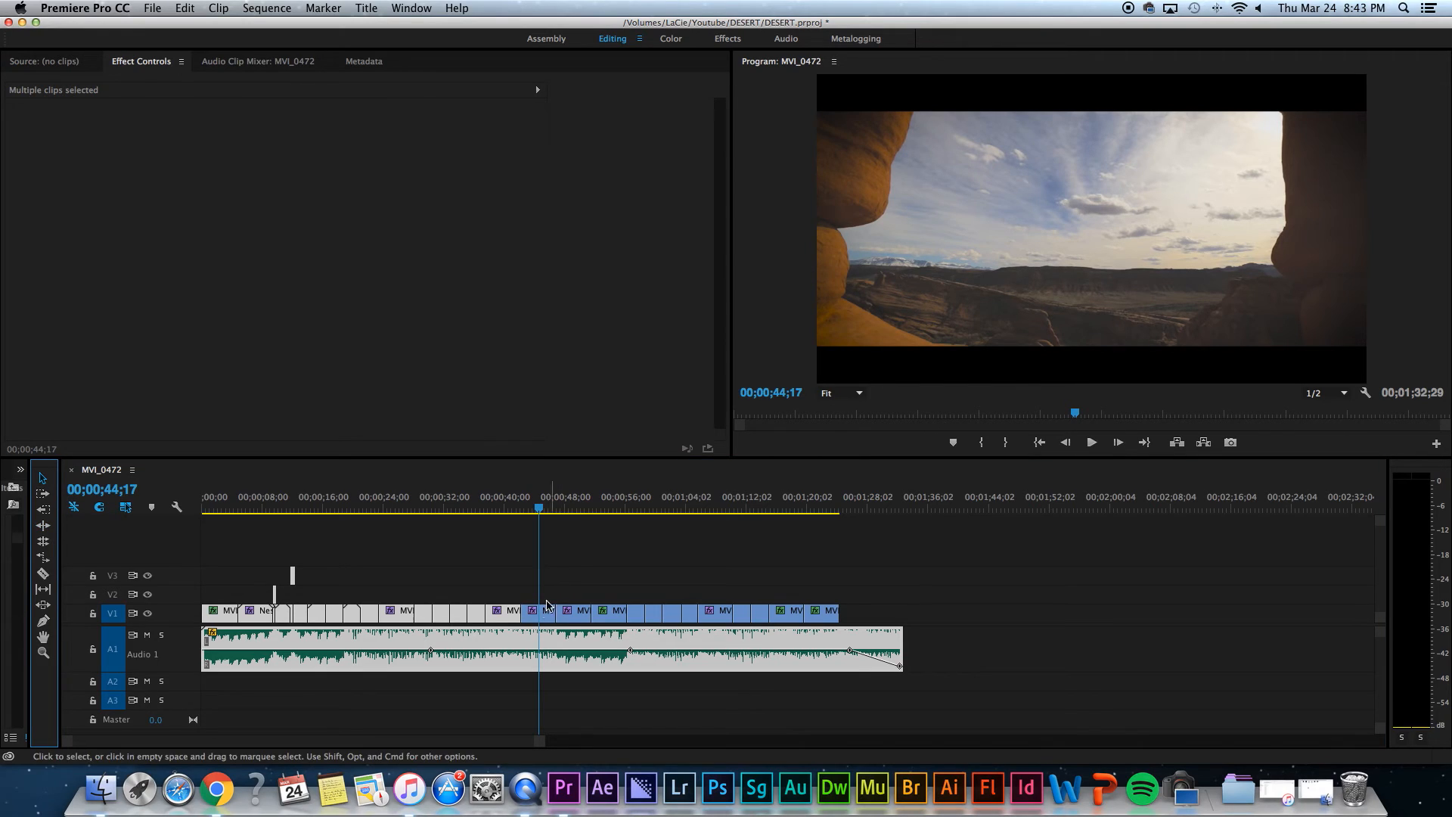
{"action": "left_click_drag", "start_coordinate": [527, 611], "coordinate": [548, 612]}
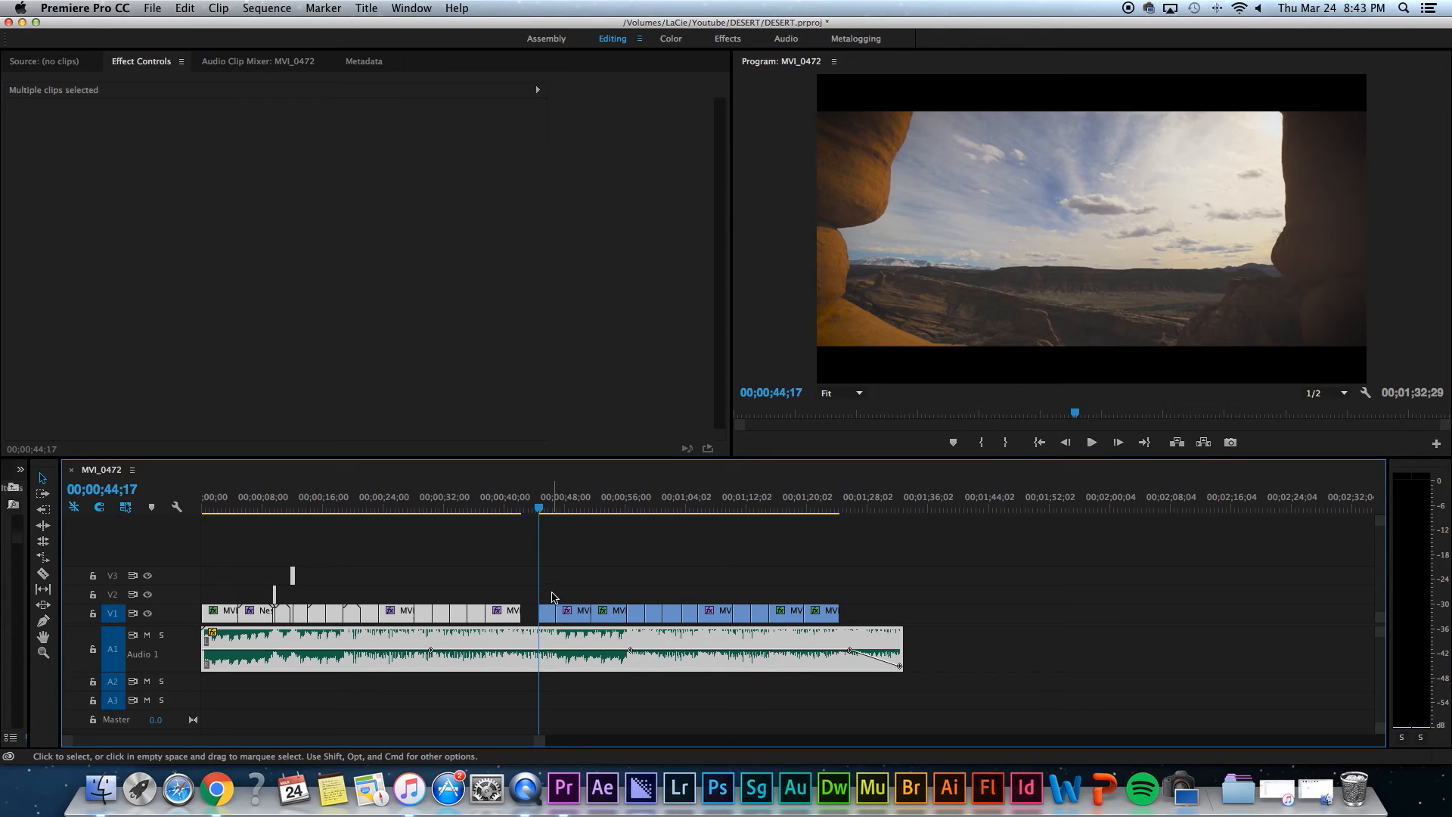
{"action": "left_click_drag", "start_coordinate": [549, 584], "coordinate": [804, 619]}
{"action": "left_click", "coordinate": [531, 614]}
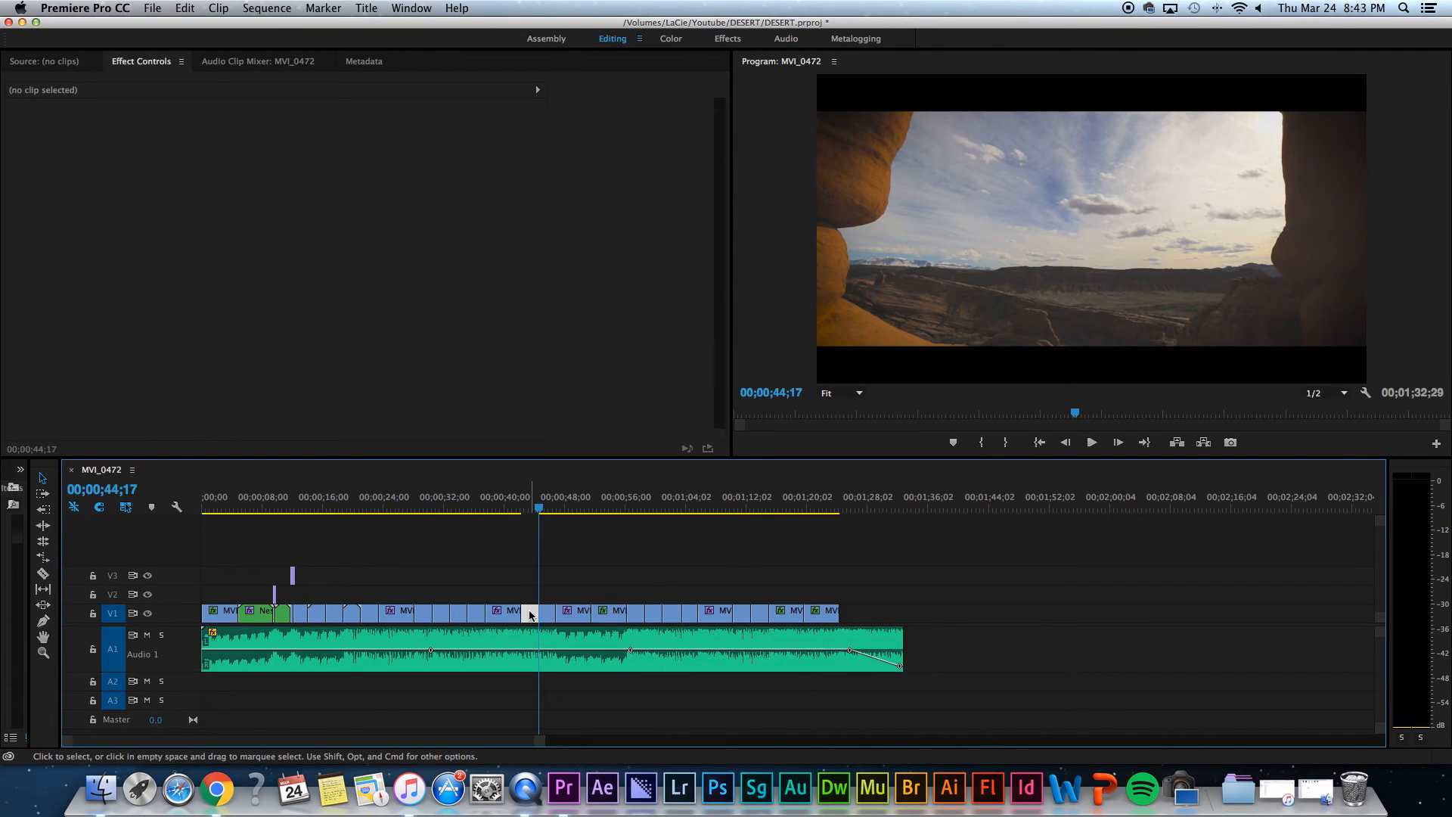
{"action": "key", "text": "Delete"}
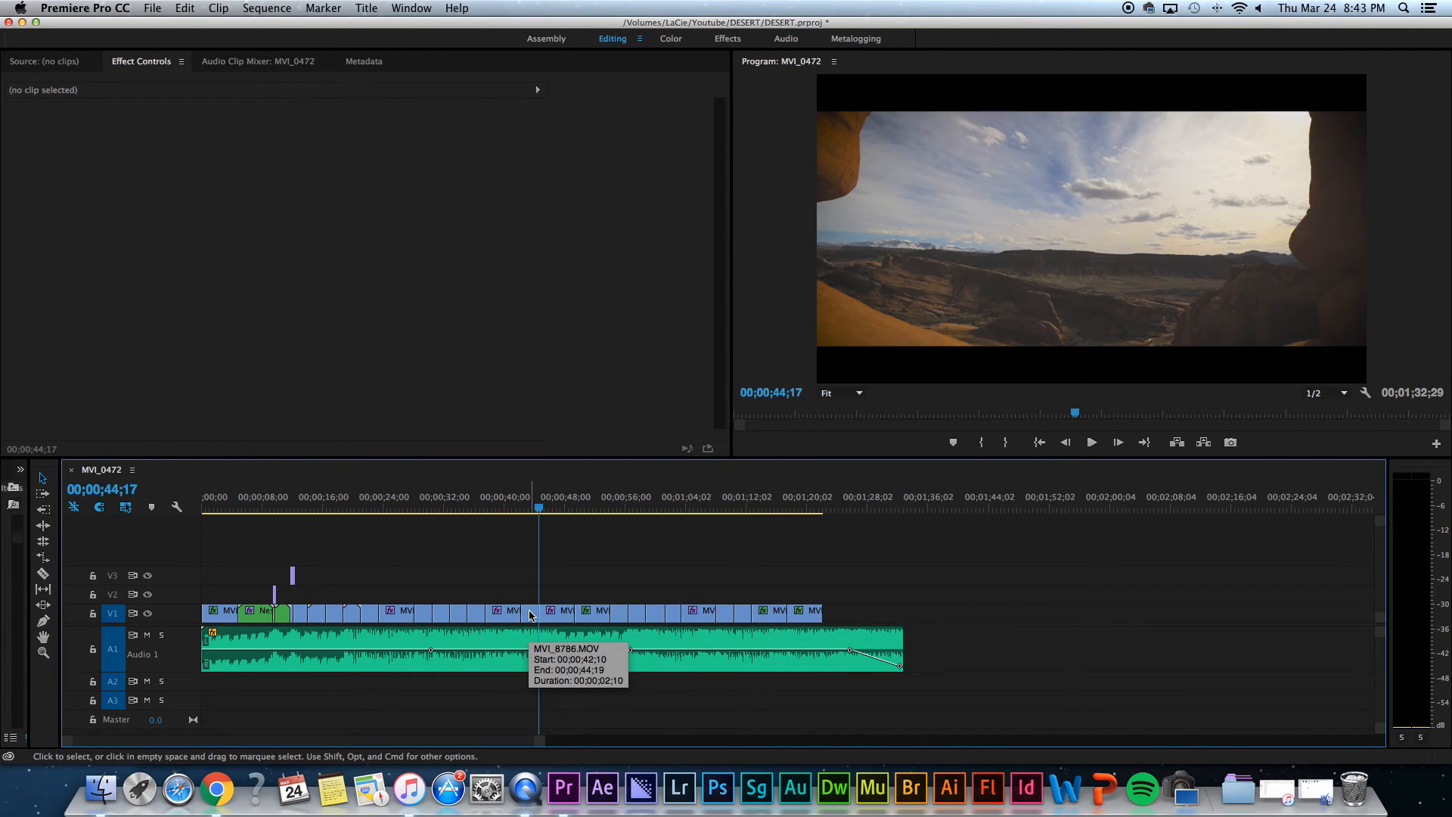
Trim the start of clip MVI_8786 to 00;00;44;17 with the Ripple Edit tool, scrub back over the cut and undo the trim
{"action": "left_click_drag", "start_coordinate": [531, 615], "coordinate": [527, 612]}
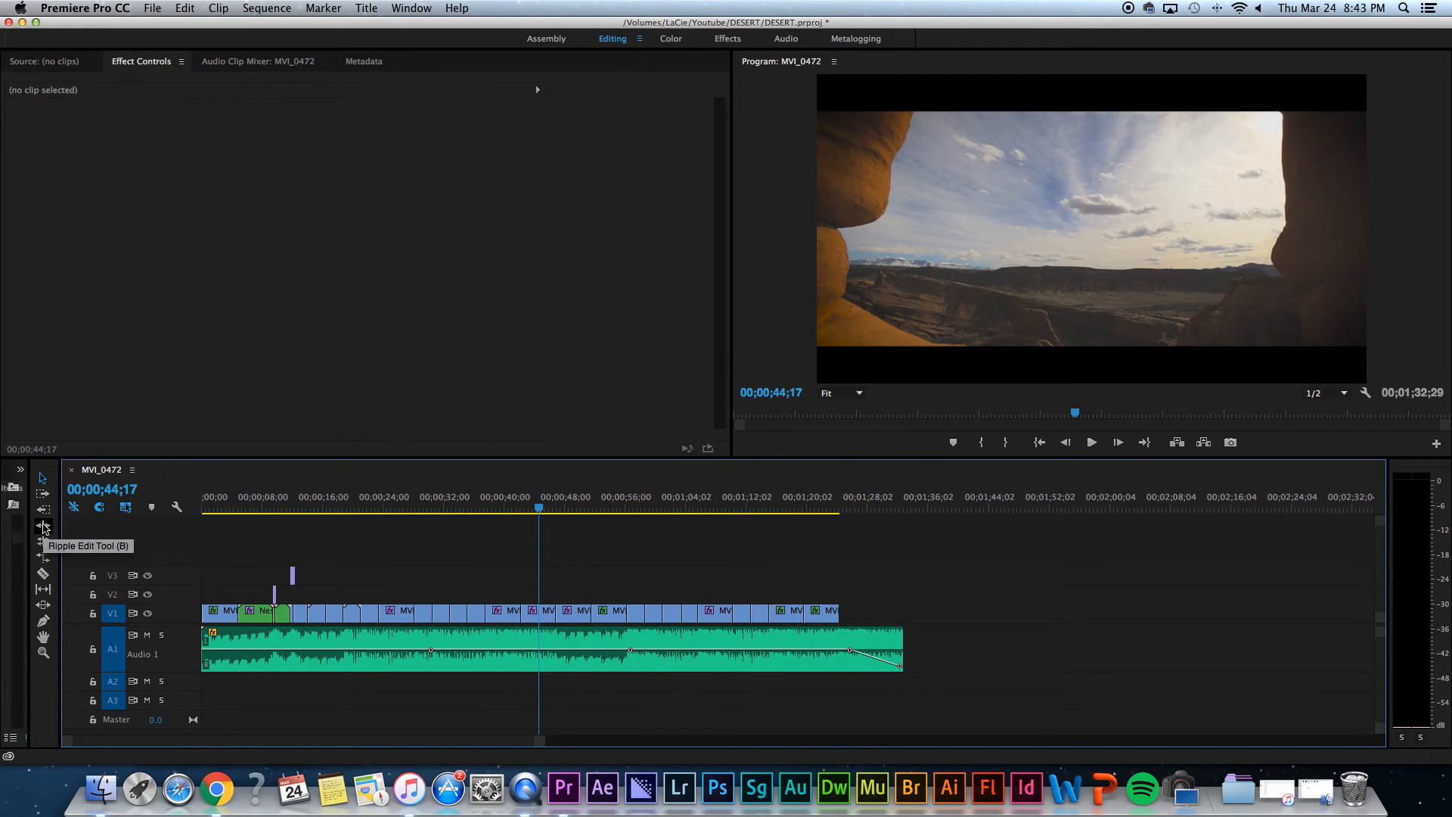
{"action": "left_click", "coordinate": [43, 527]}
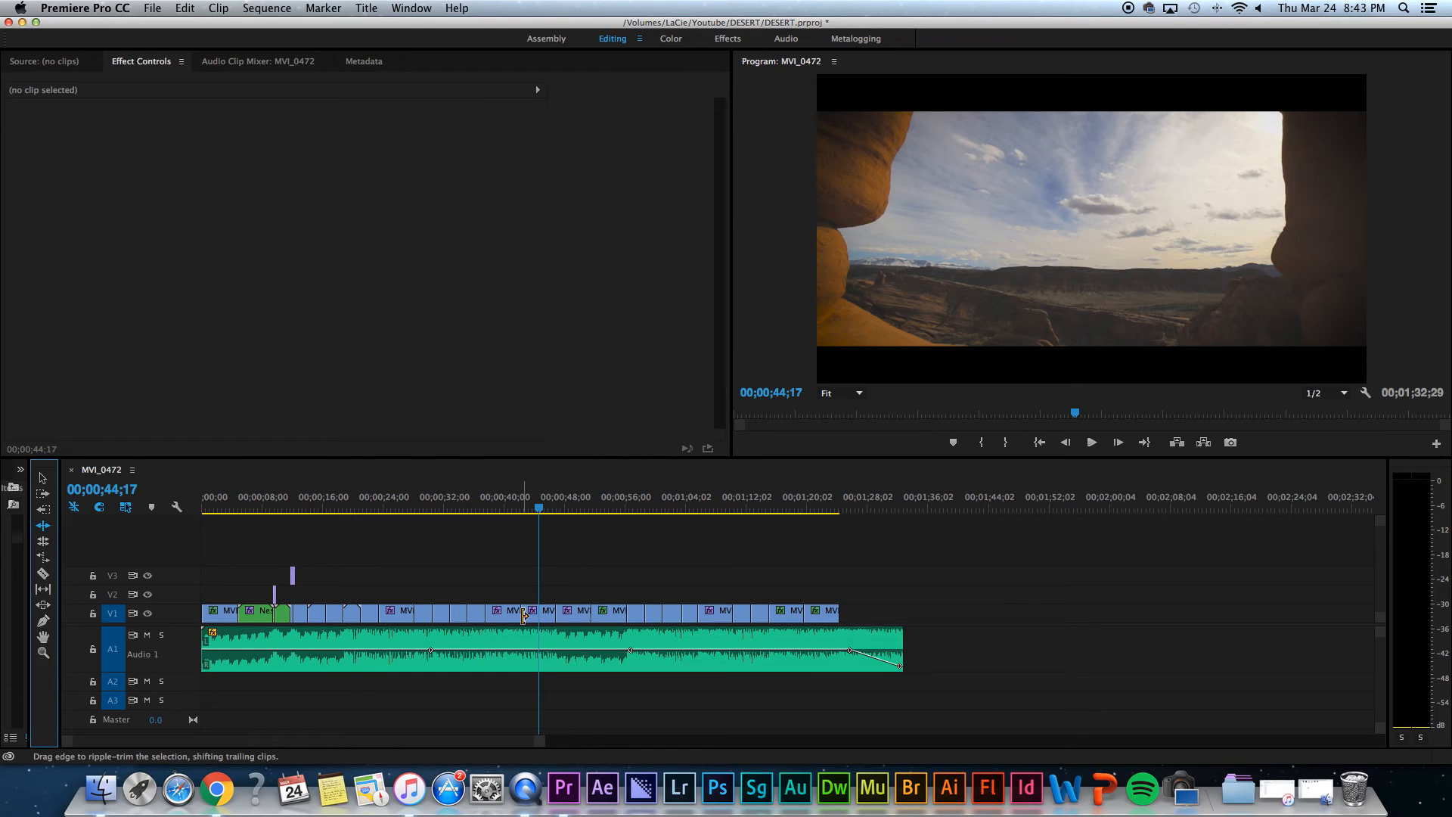
{"action": "left_click_drag", "start_coordinate": [524, 615], "coordinate": [538, 615]}
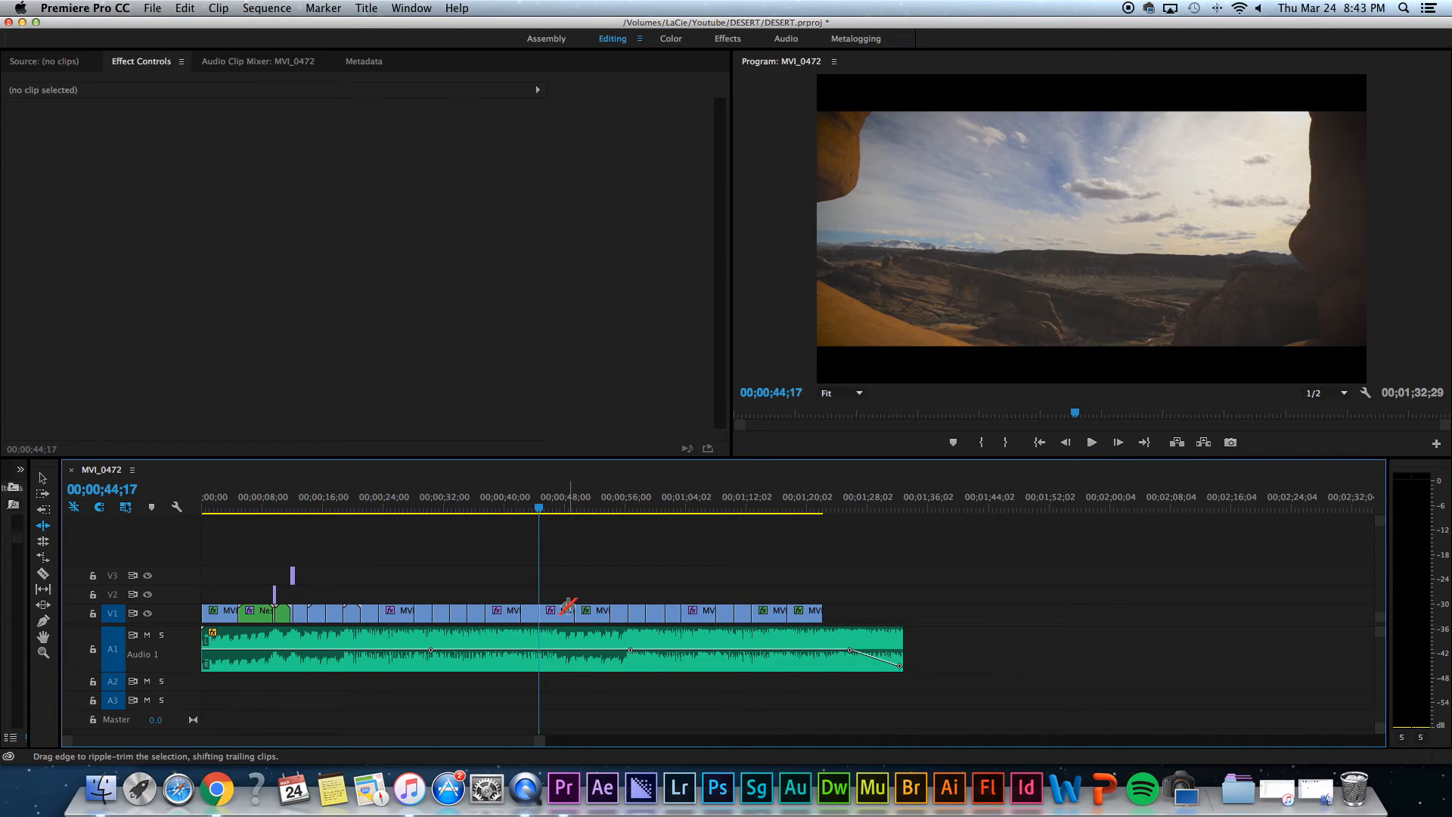
{"action": "mouse_move", "coordinate": [539, 509]}
{"action": "left_mouse_down"}
{"action": "mouse_move", "coordinate": [509, 510]}
{"action": "mouse_move", "coordinate": [527, 516]}
{"action": "left_mouse_up"}
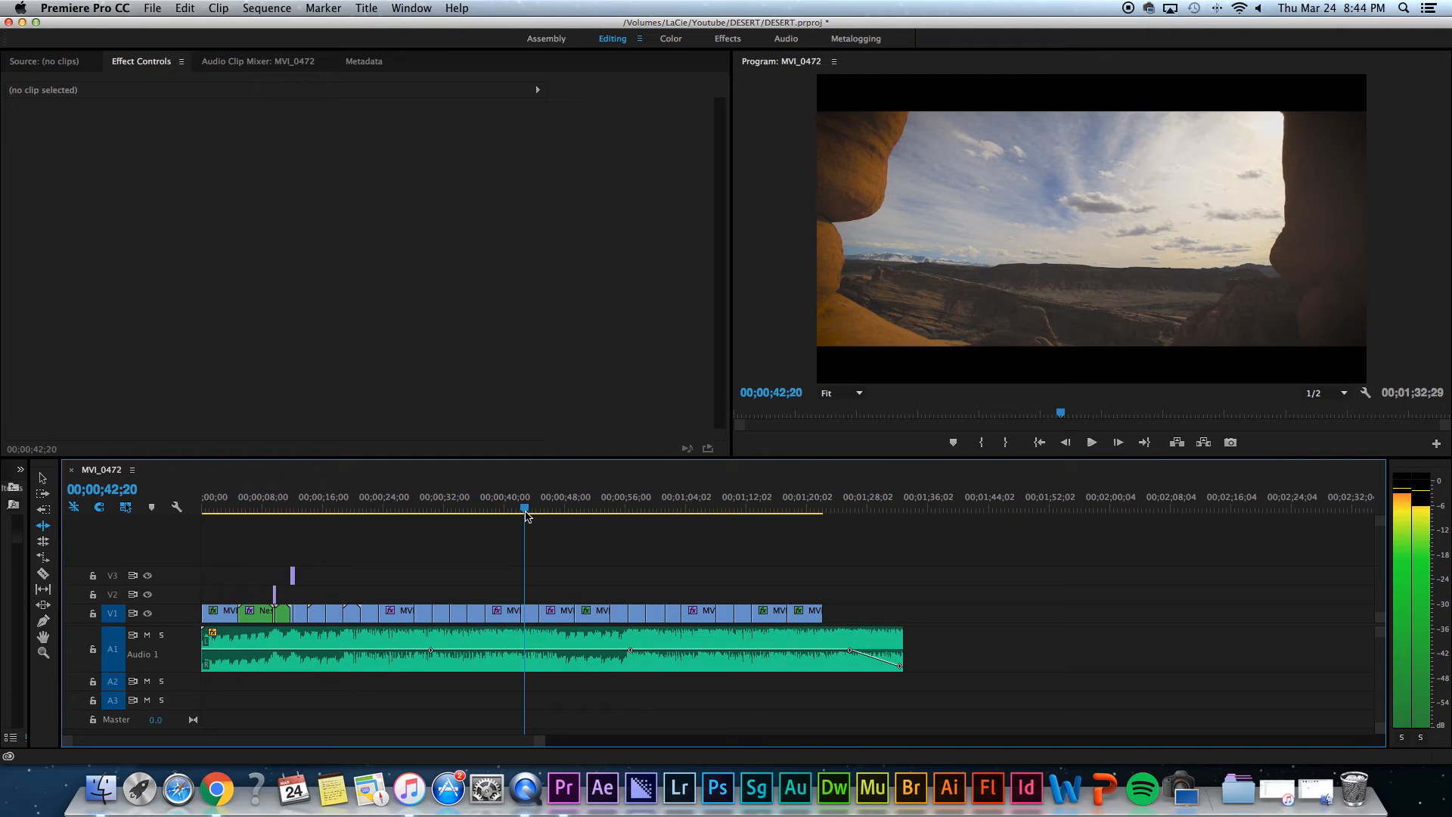
{"action": "key", "text": "super+z"}
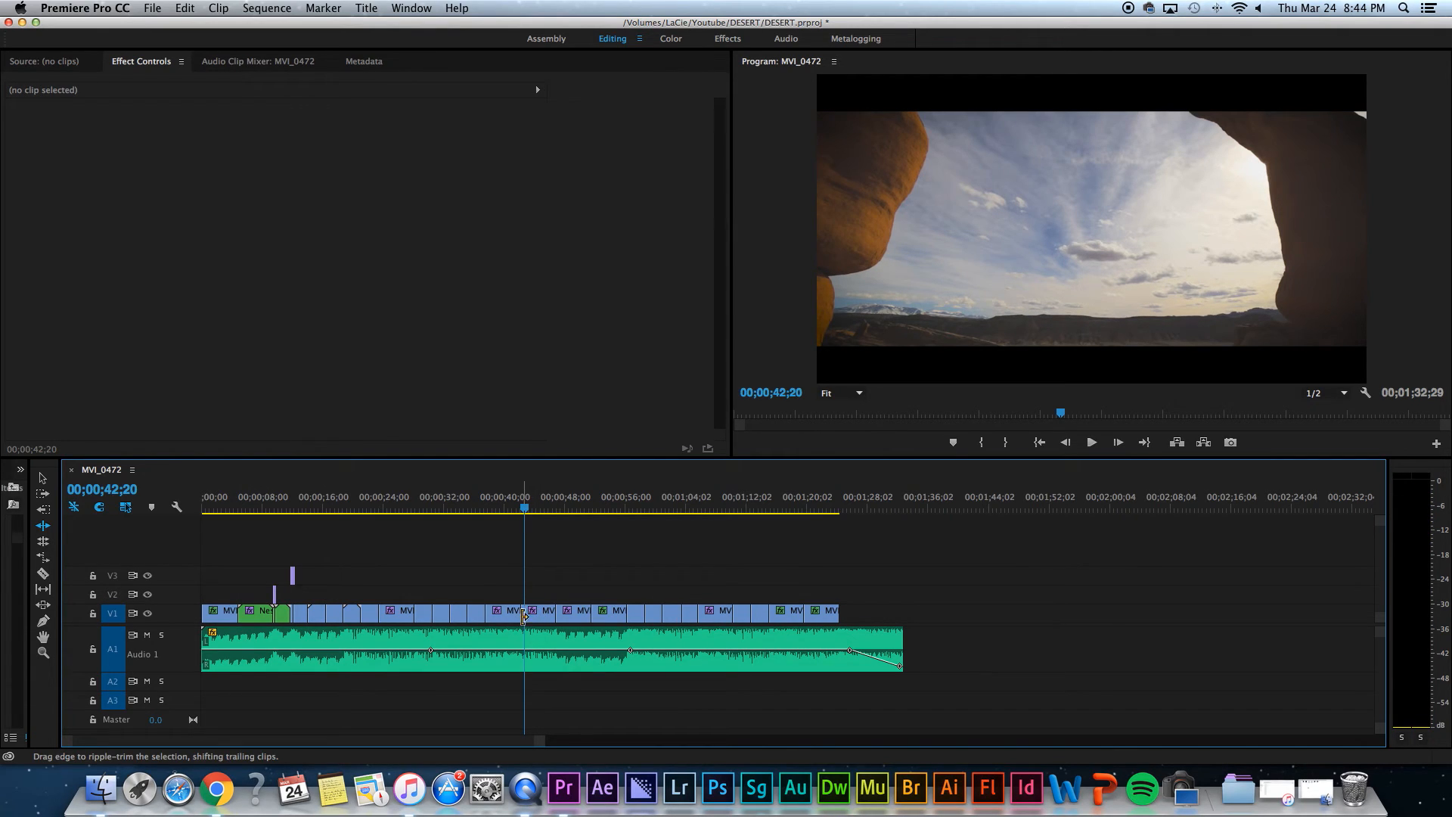
Trim the start of clip MVI_8786 on V1 with the Selection tool from playhead position 00;00;42;05, and undo the trim
{"action": "left_click_drag", "start_coordinate": [525, 509], "coordinate": [521, 510]}
{"action": "left_click_drag", "start_coordinate": [525, 613], "coordinate": [531, 613]}
{"action": "left_click", "coordinate": [520, 510]}
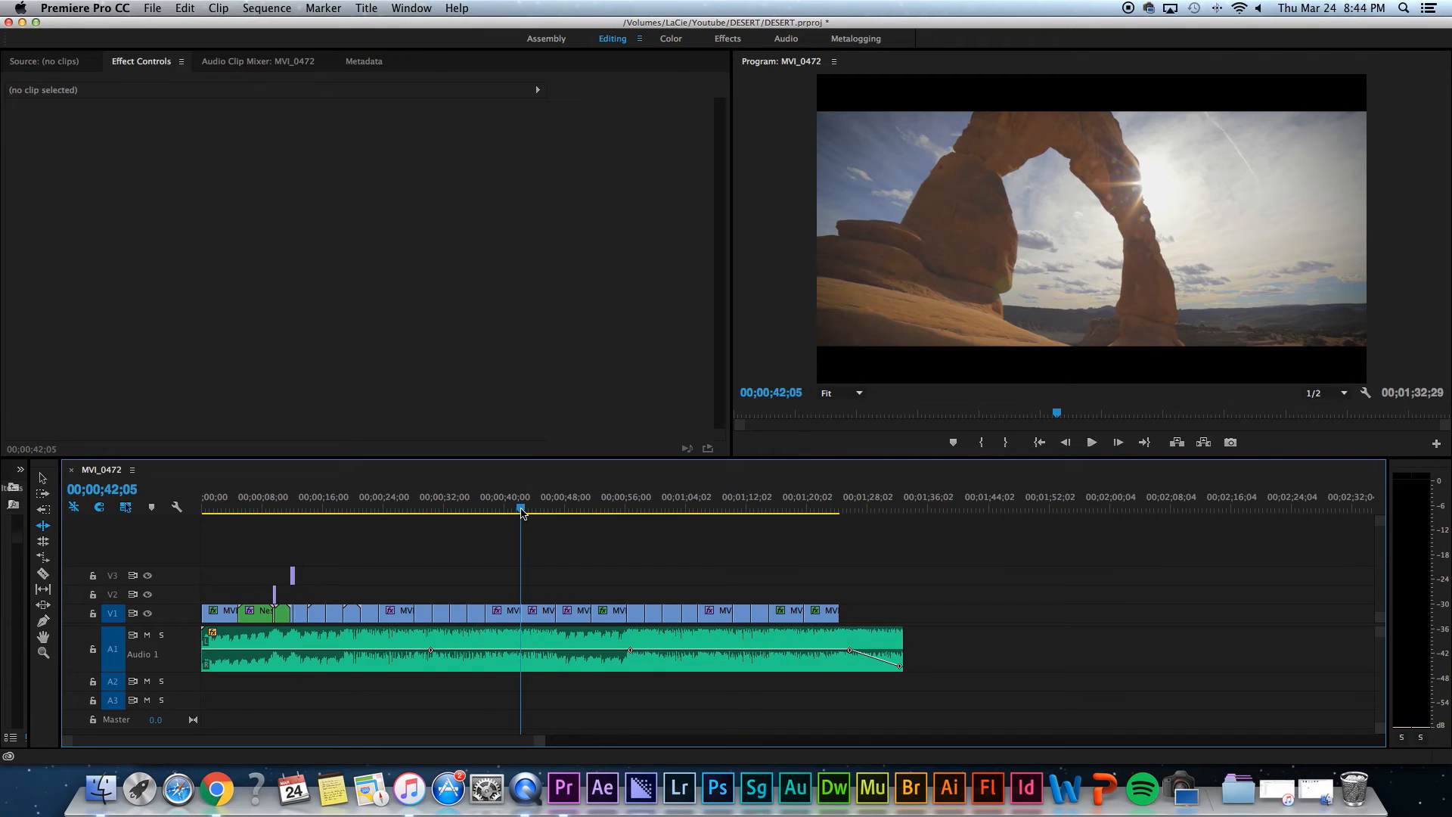
{"action": "left_click", "coordinate": [43, 478]}
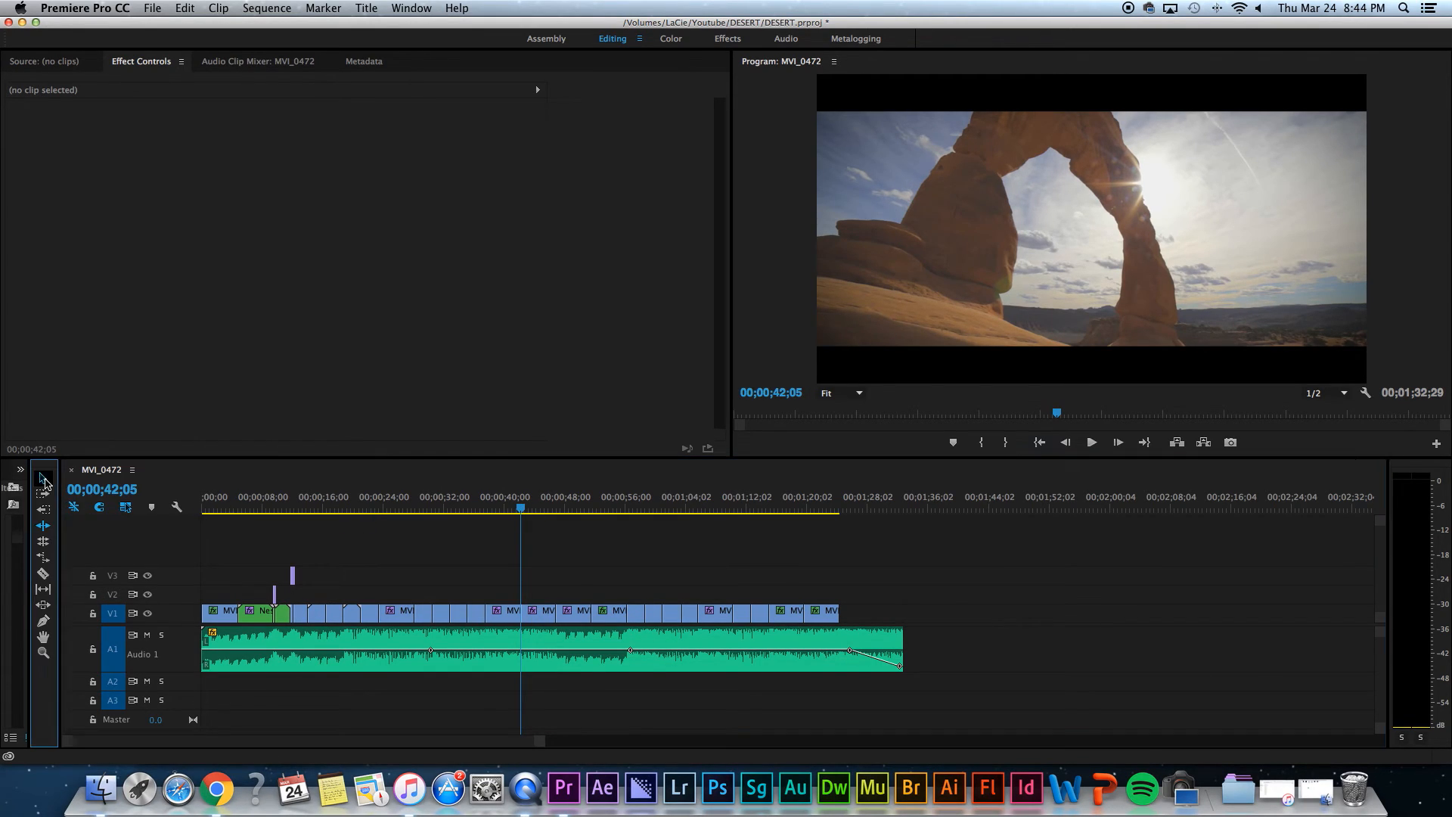
{"action": "left_click_drag", "start_coordinate": [541, 615], "coordinate": [528, 619]}
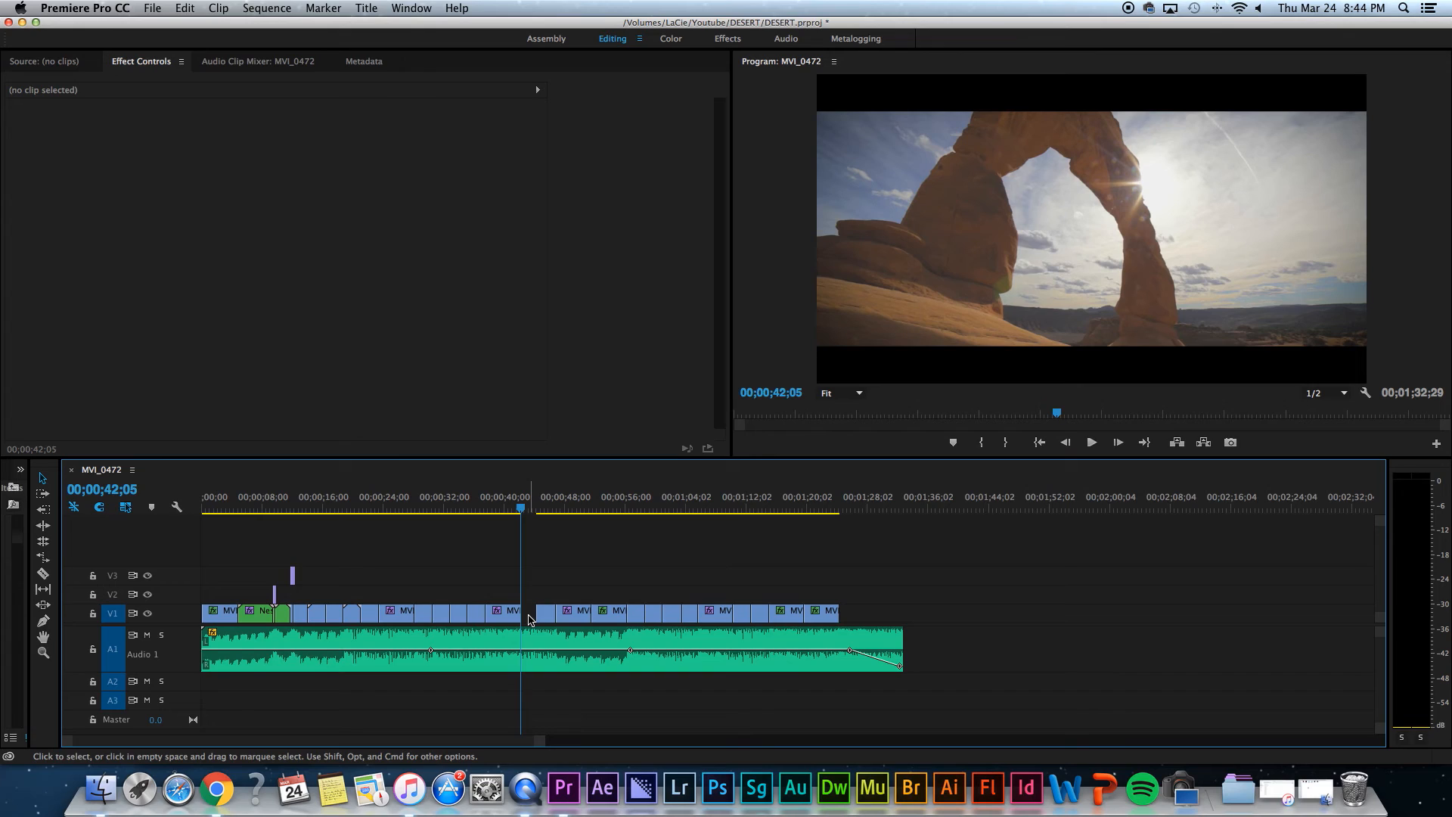
{"action": "key", "text": "Delete"}
{"action": "key", "text": "super+z"}
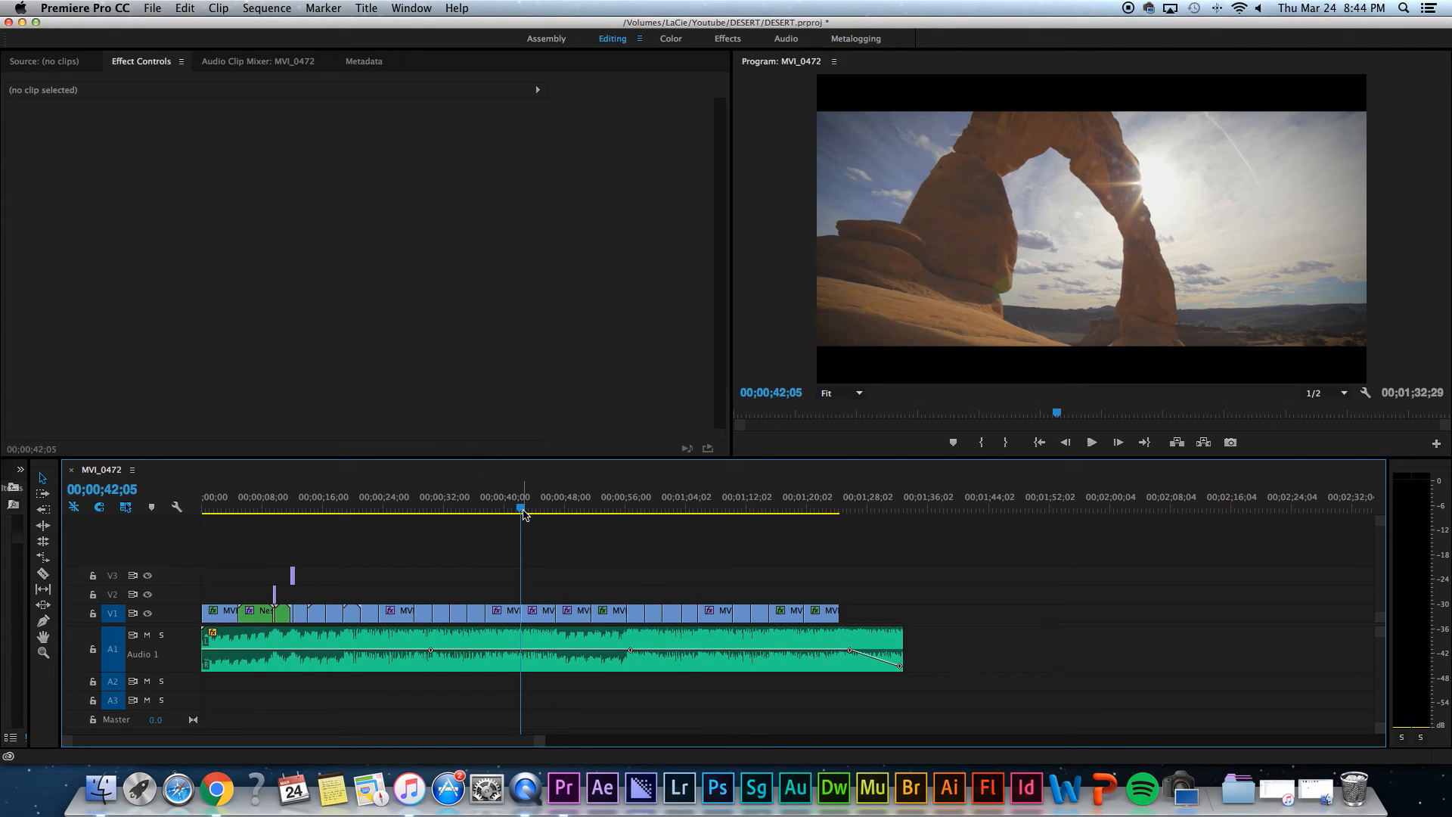
Set the speed of the last V1 clip, MVI_8962, to 25%
{"action": "left_click", "coordinate": [43, 560]}
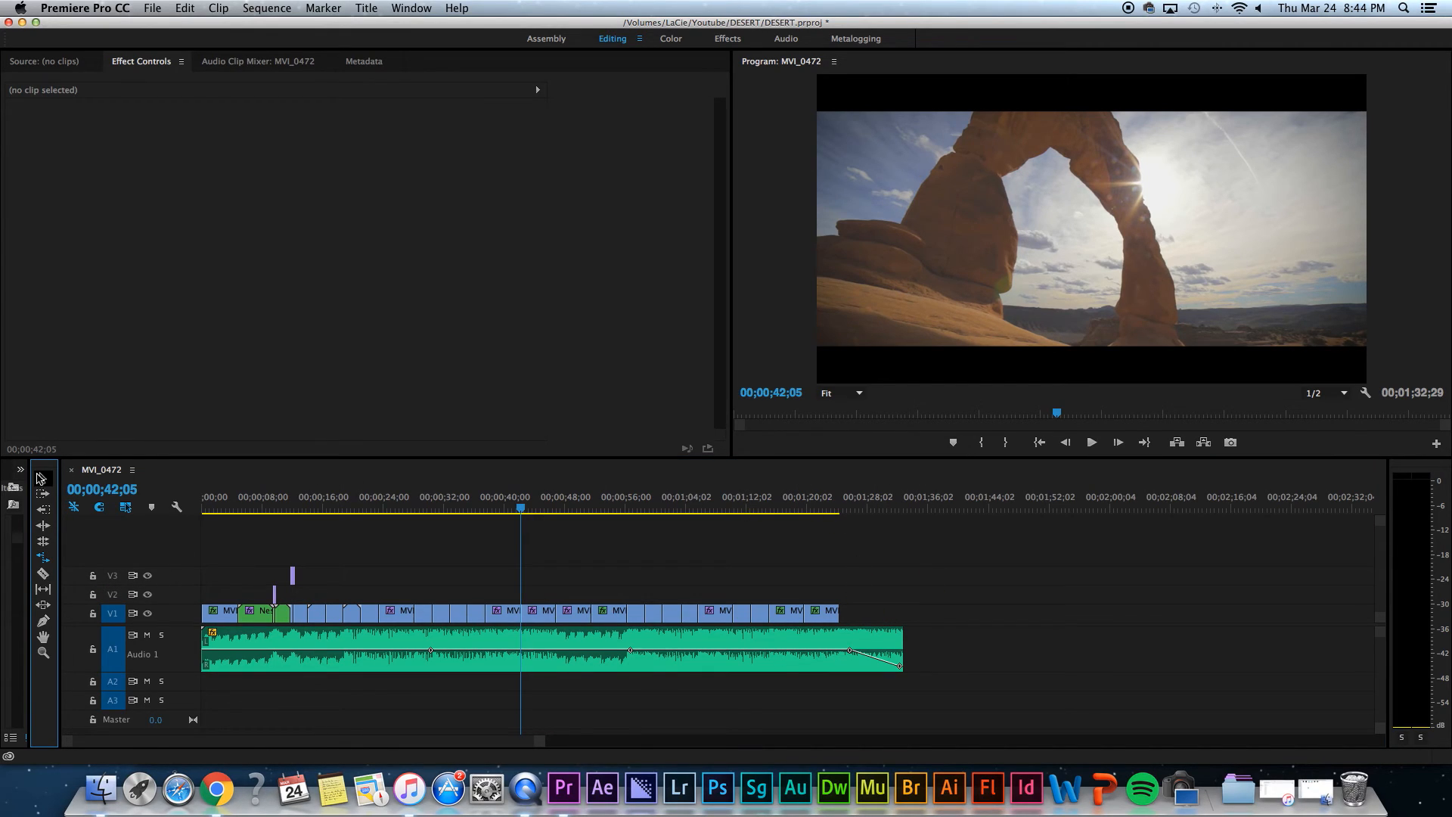
{"action": "left_click", "coordinate": [43, 479]}
{"action": "left_click", "coordinate": [828, 614]}
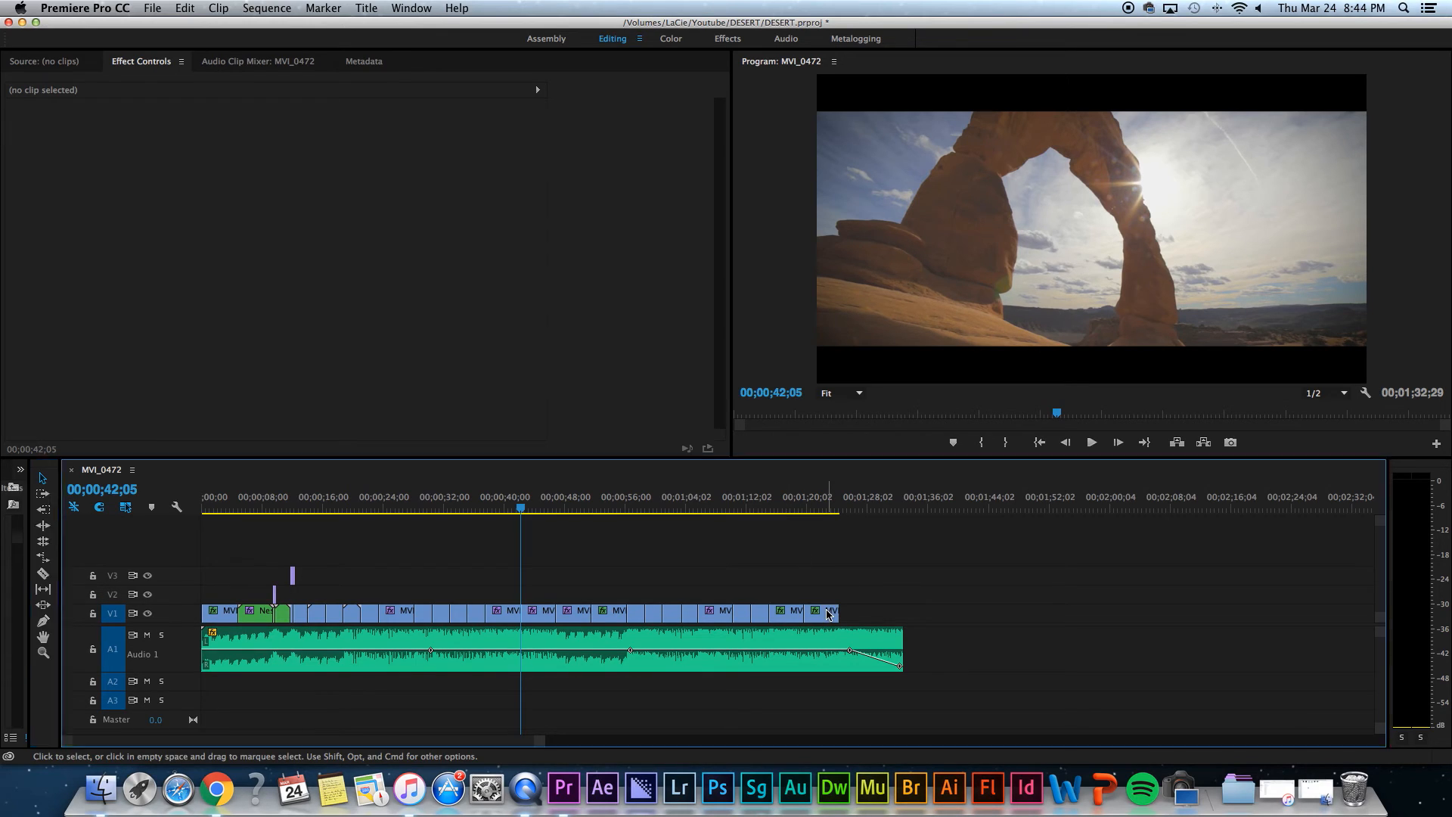
{"action": "right_click", "coordinate": [827, 616]}
{"action": "left_click", "coordinate": [827, 615]}
{"action": "right_click", "coordinate": [828, 615]}
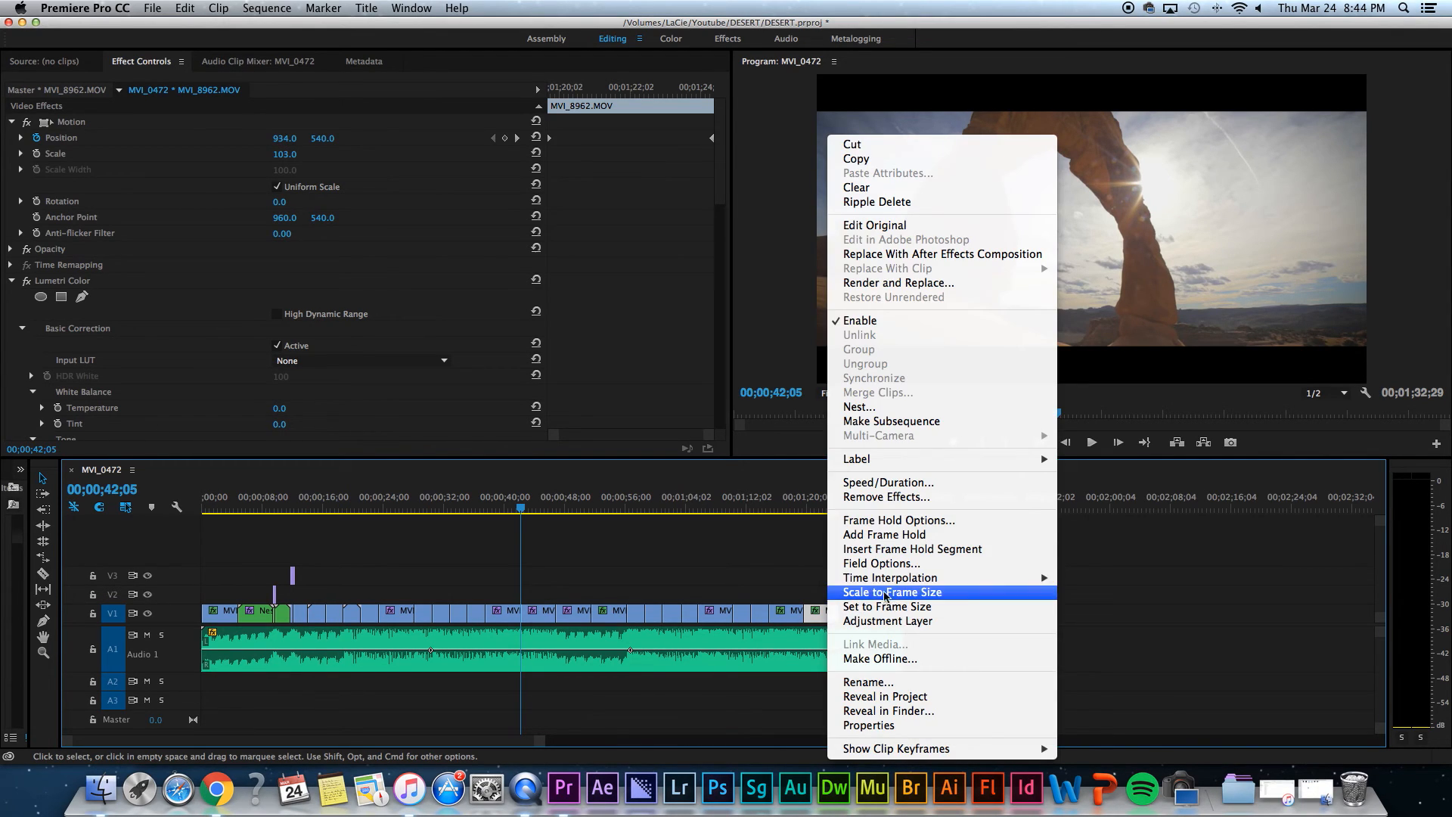
{"action": "left_click", "coordinate": [902, 484]}
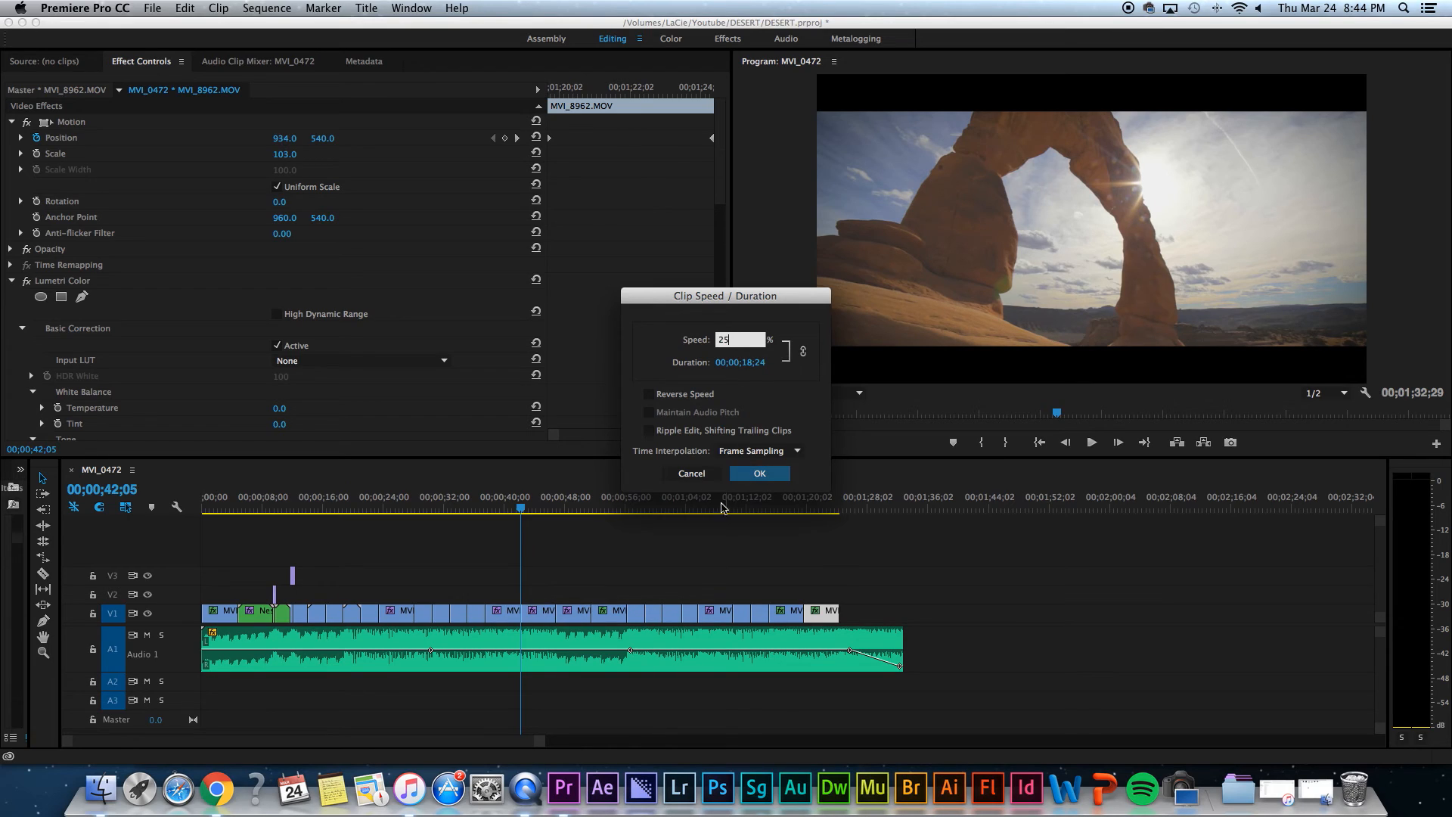
{"action": "key", "text": "Return"}
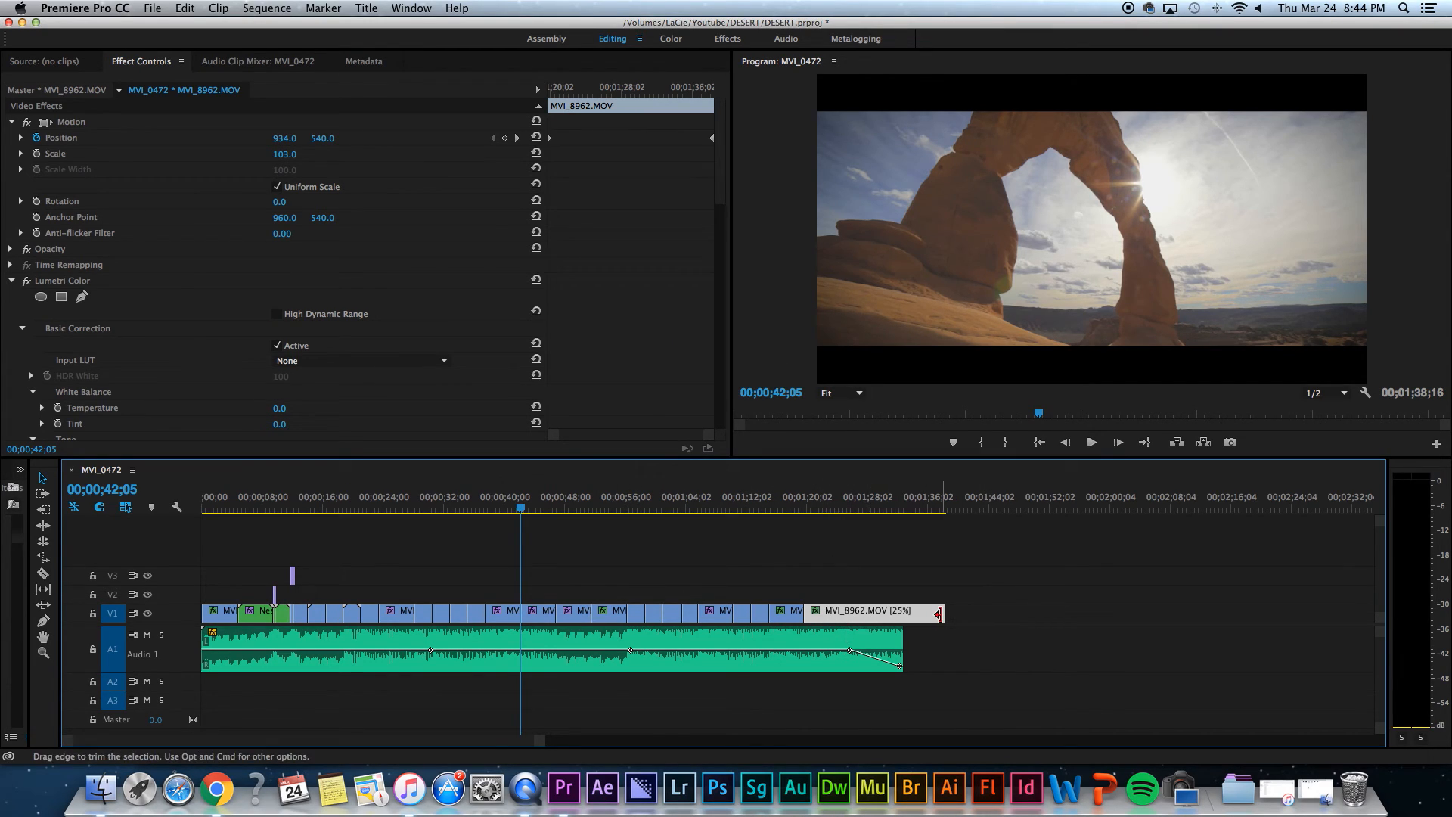
Play the slowed MVI_8962 clip from its start to 00;01;23;17, and undo the speed change
{"action": "left_click", "coordinate": [801, 505]}
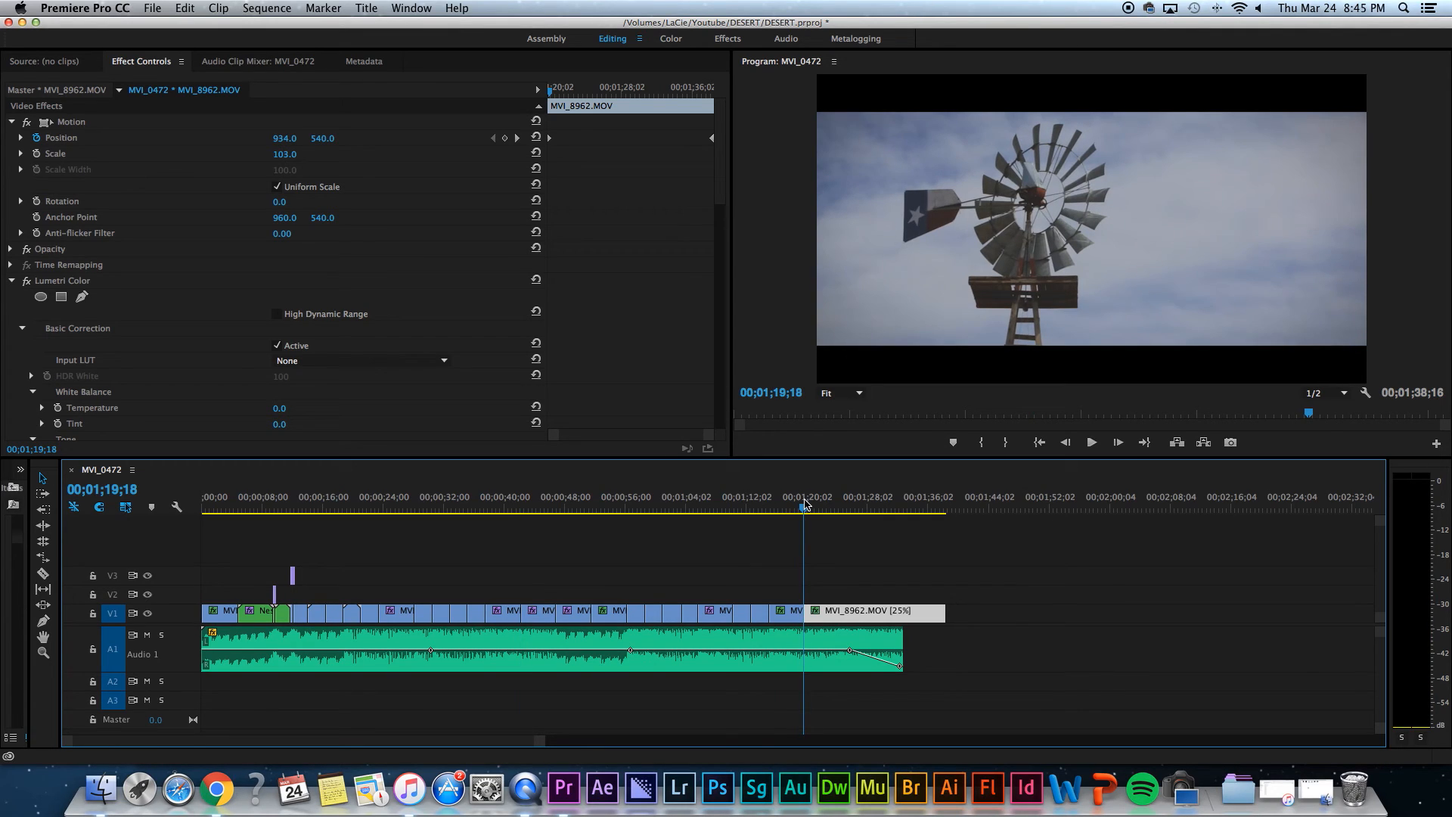
{"action": "mouse_move", "coordinate": [806, 512]}
{"action": "left_mouse_down"}
{"action": "mouse_move", "coordinate": [882, 507]}
{"action": "mouse_move", "coordinate": [810, 507]}
{"action": "mouse_move", "coordinate": [806, 527]}
{"action": "left_mouse_up"}
{"action": "key", "text": "space"}
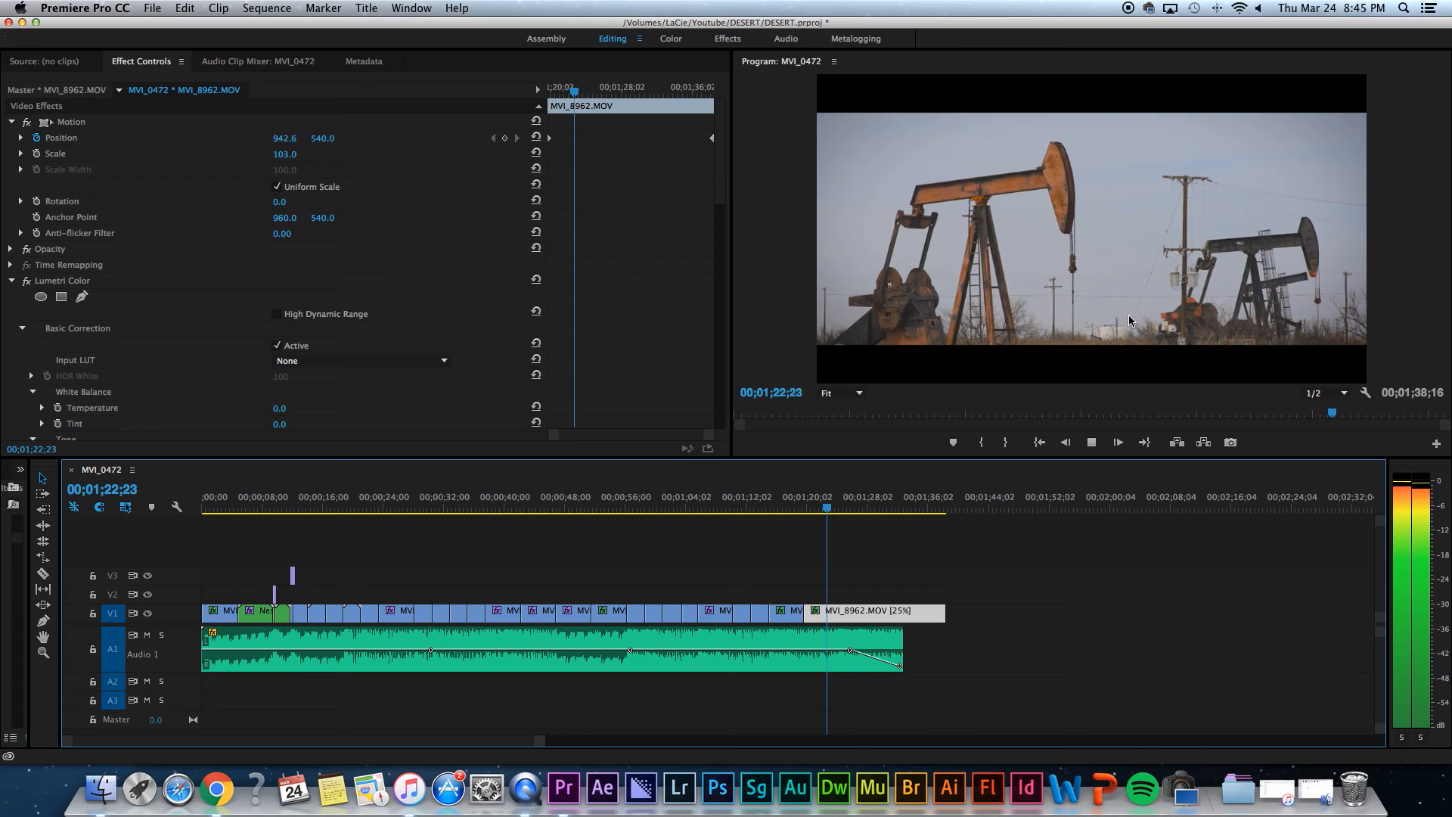
{"action": "key", "text": "space"}
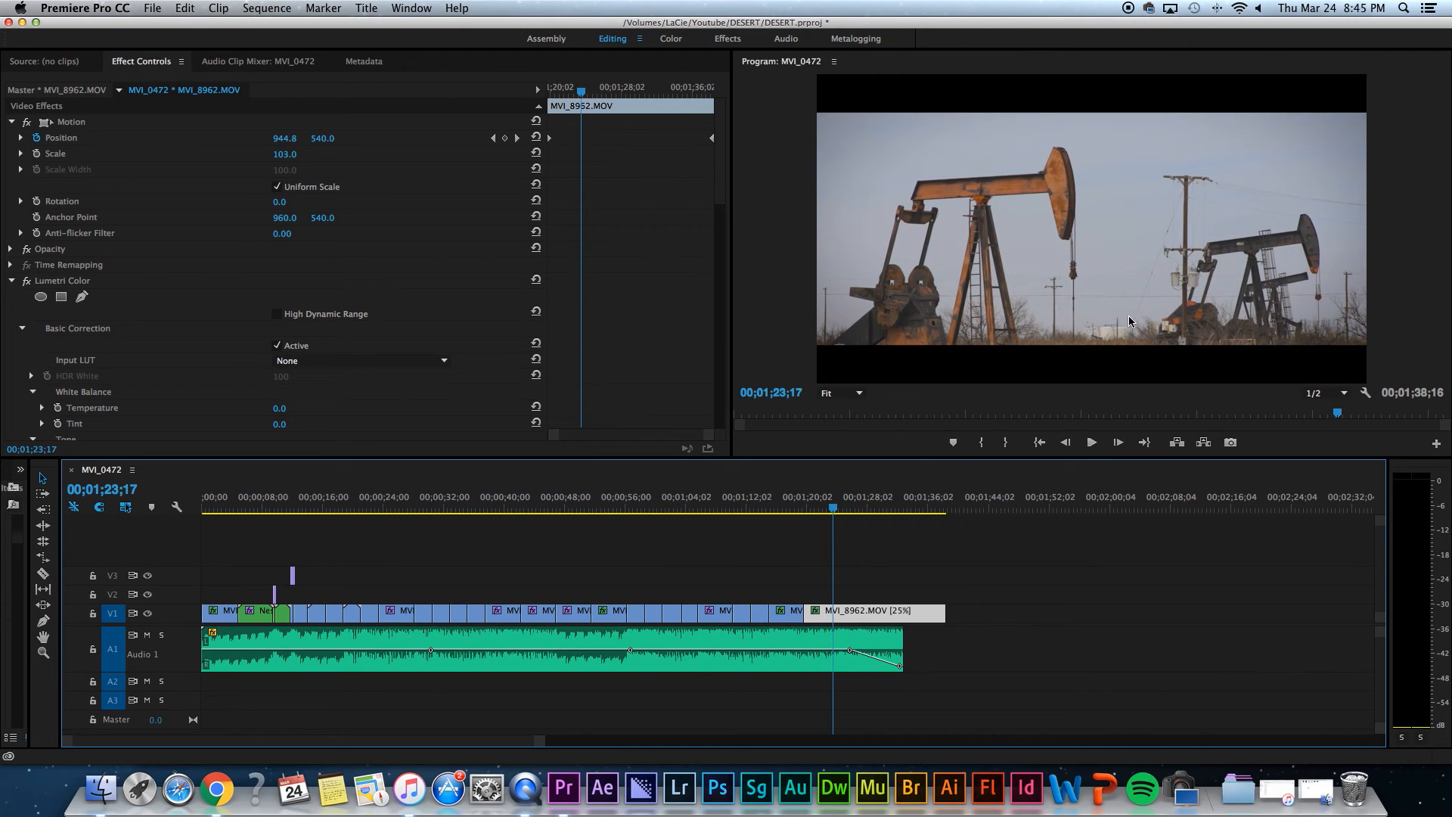
{"action": "key", "text": "super+z"}
Stretch the end of clip MVI_8962 to a speed of about 25.54% with the Rate Stretch tool, and play it to 00;01;26;09
{"action": "left_click", "coordinate": [41, 558]}
{"action": "left_click_drag", "start_coordinate": [834, 613], "coordinate": [942, 618]}
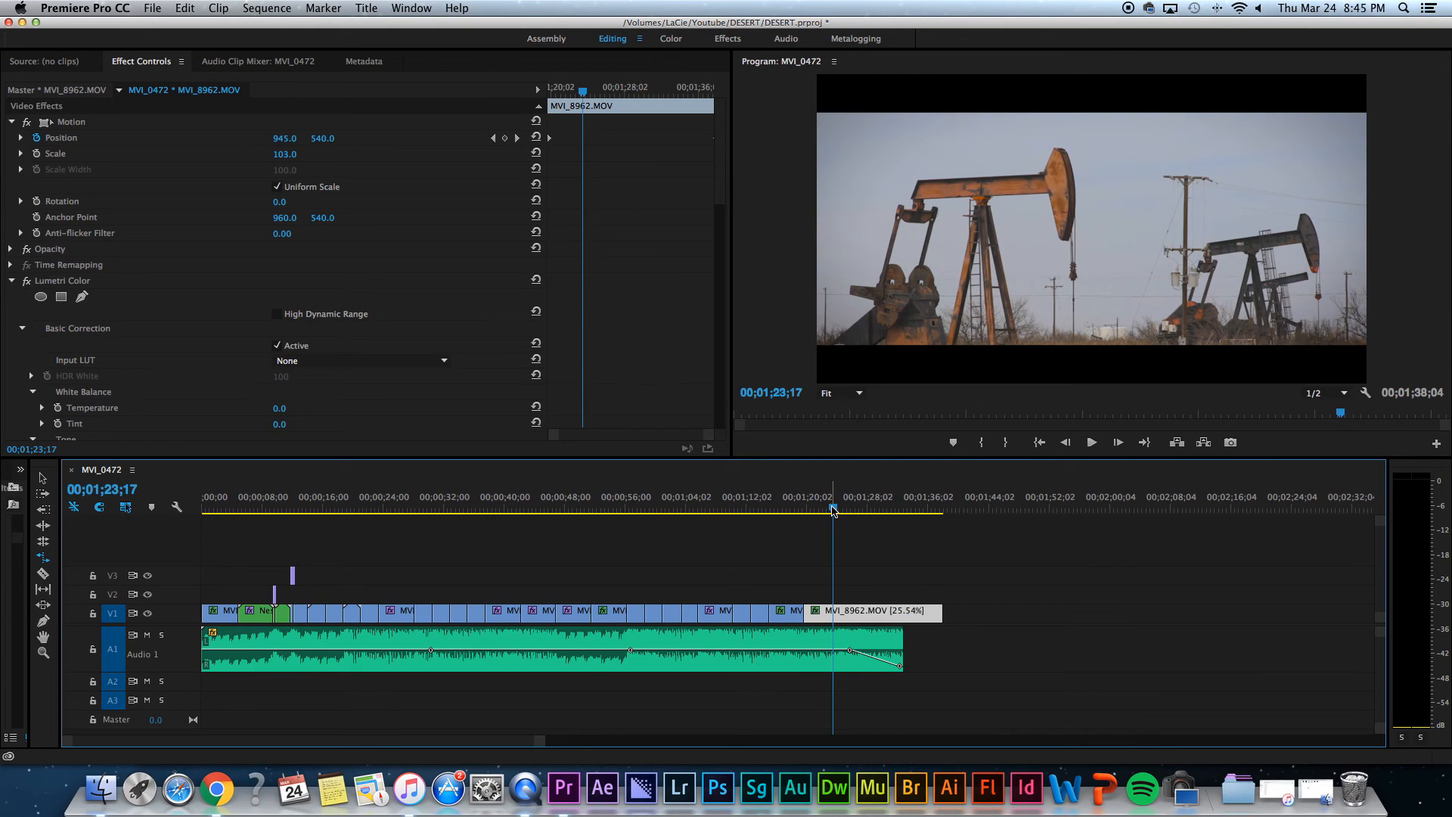
{"action": "left_click_drag", "start_coordinate": [833, 510], "coordinate": [801, 512]}
{"action": "key", "text": "space"}
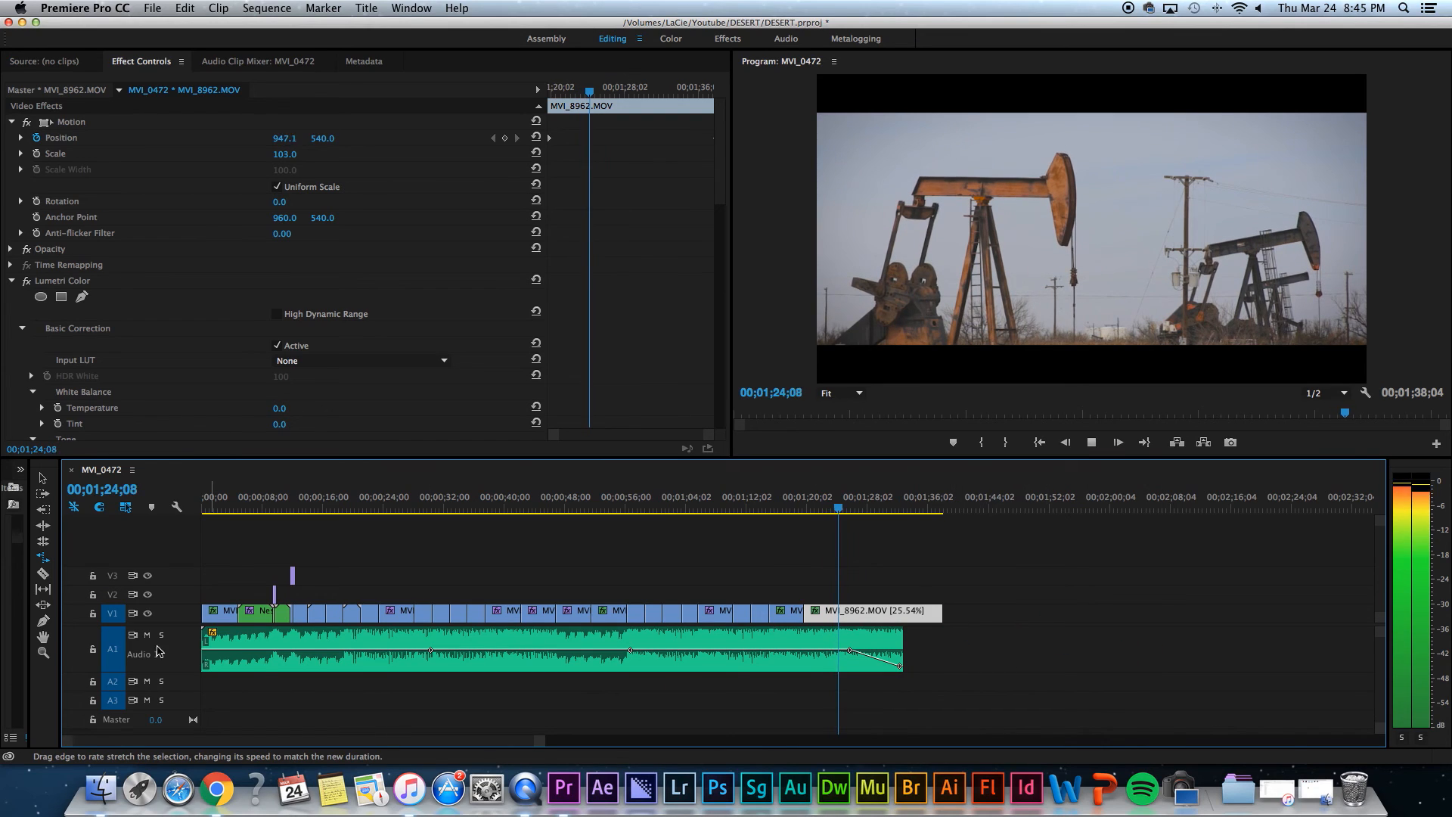
{"action": "key", "text": "v"}
{"action": "key", "text": "space"}
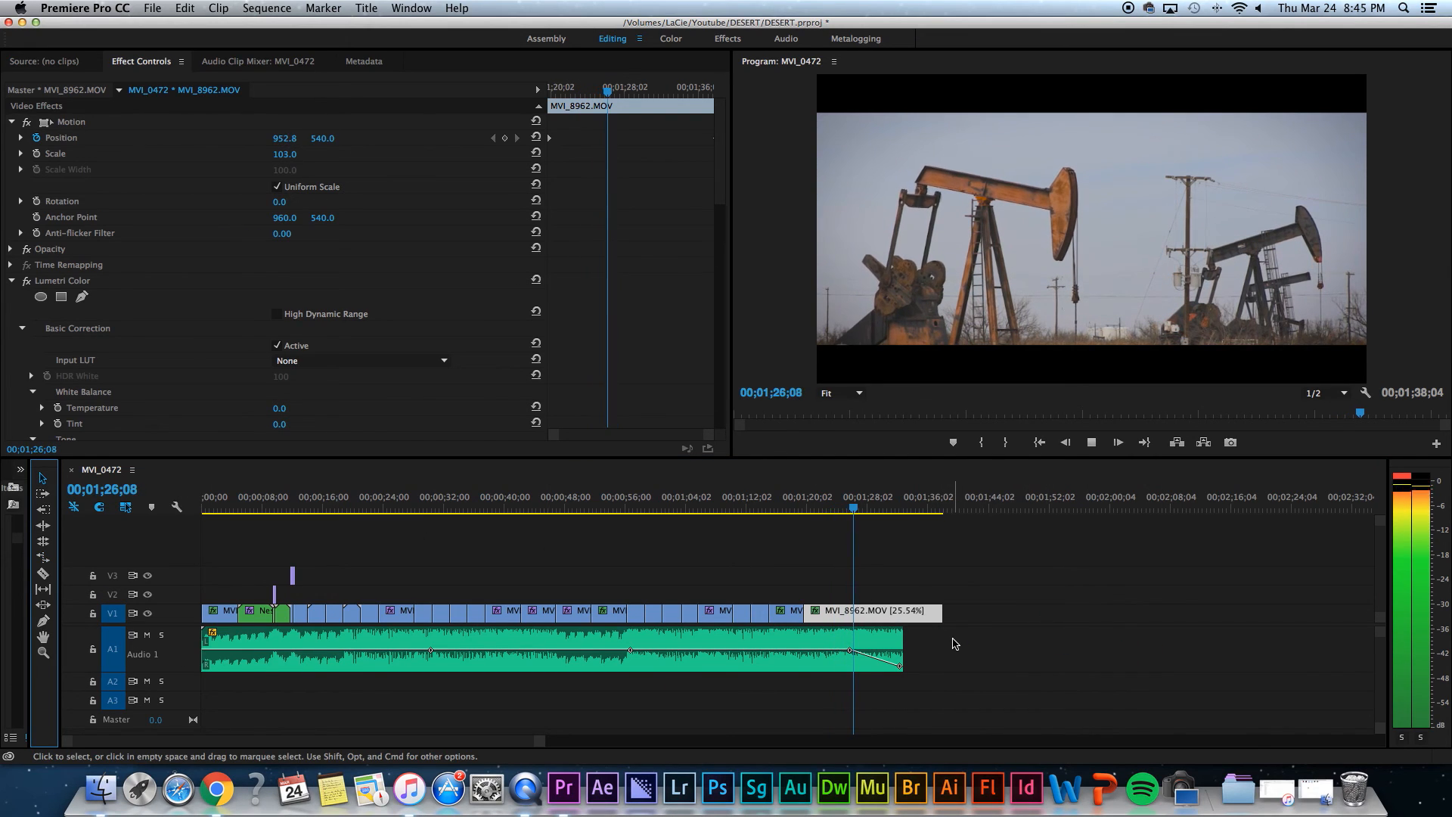
Undo the rate stretch of the last V1 clip, MVI_8962
{"action": "left_click", "coordinate": [881, 616]}
{"action": "right_click", "coordinate": [881, 616]}
{"action": "key", "text": "Escape"}
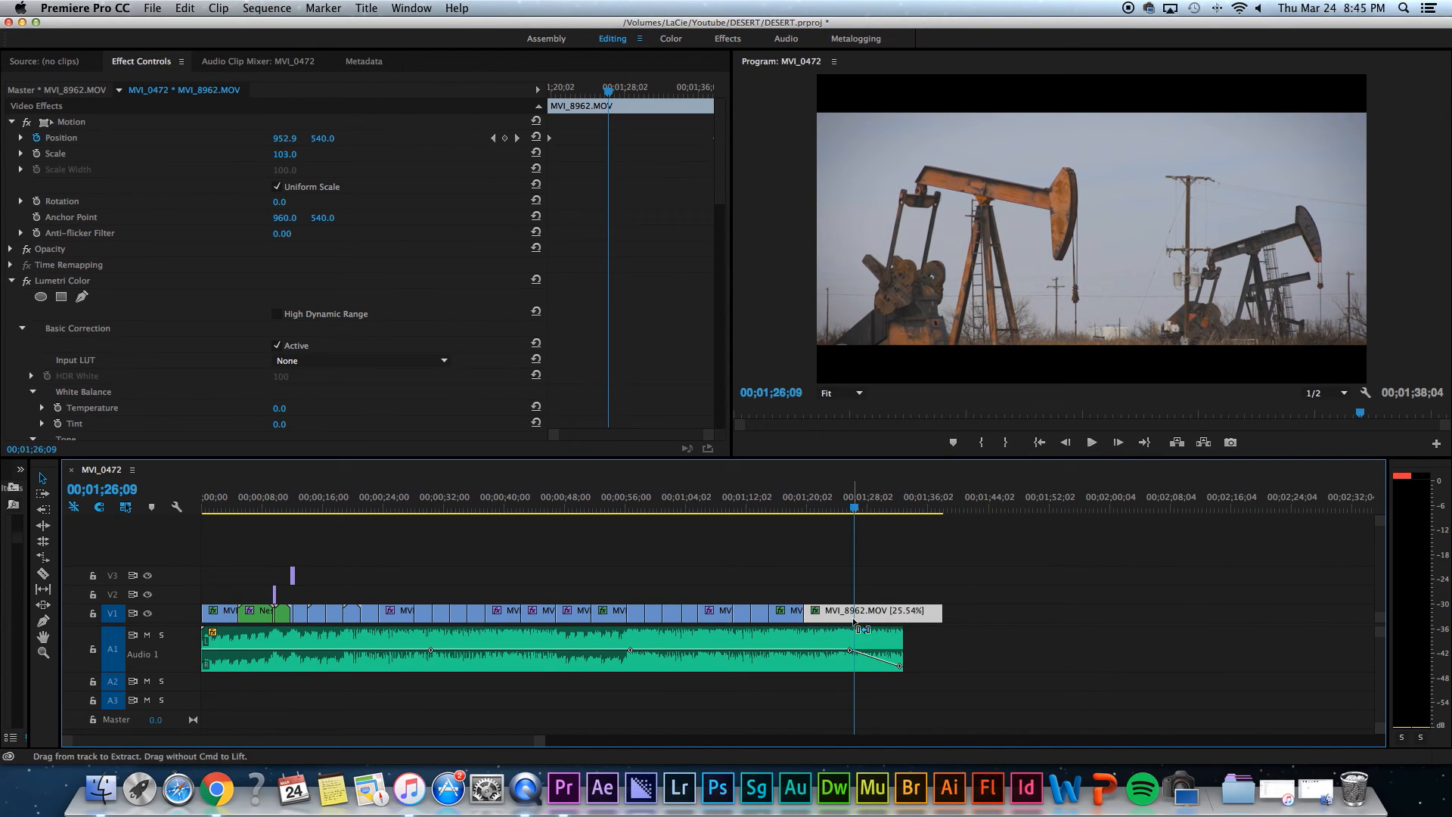
{"action": "key", "text": "super+z"}
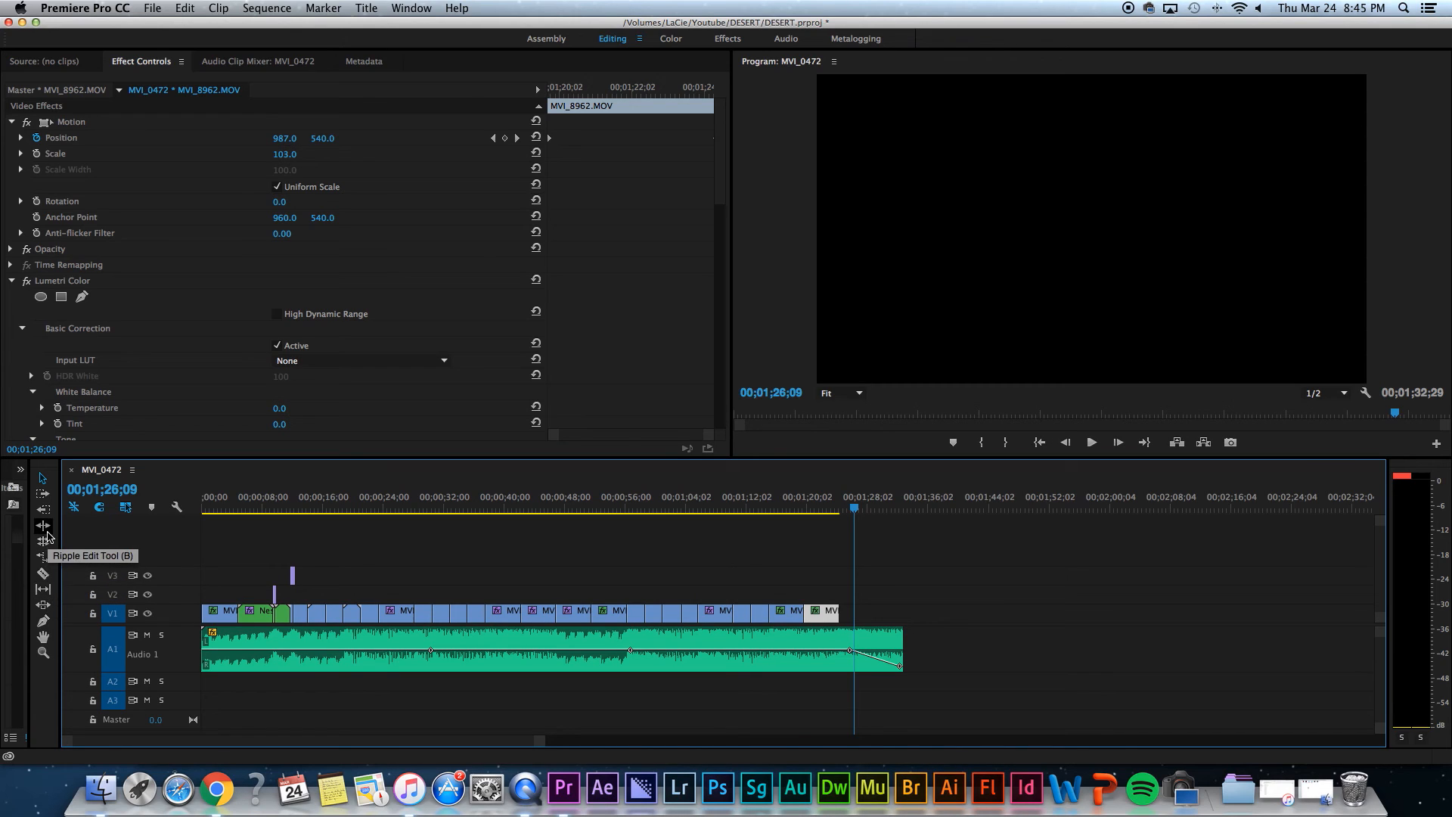
Move the playhead to 00;00;24;26 and slip clip MVI_8764 to earlier footage with the Slip tool
{"action": "left_click", "coordinate": [43, 588]}
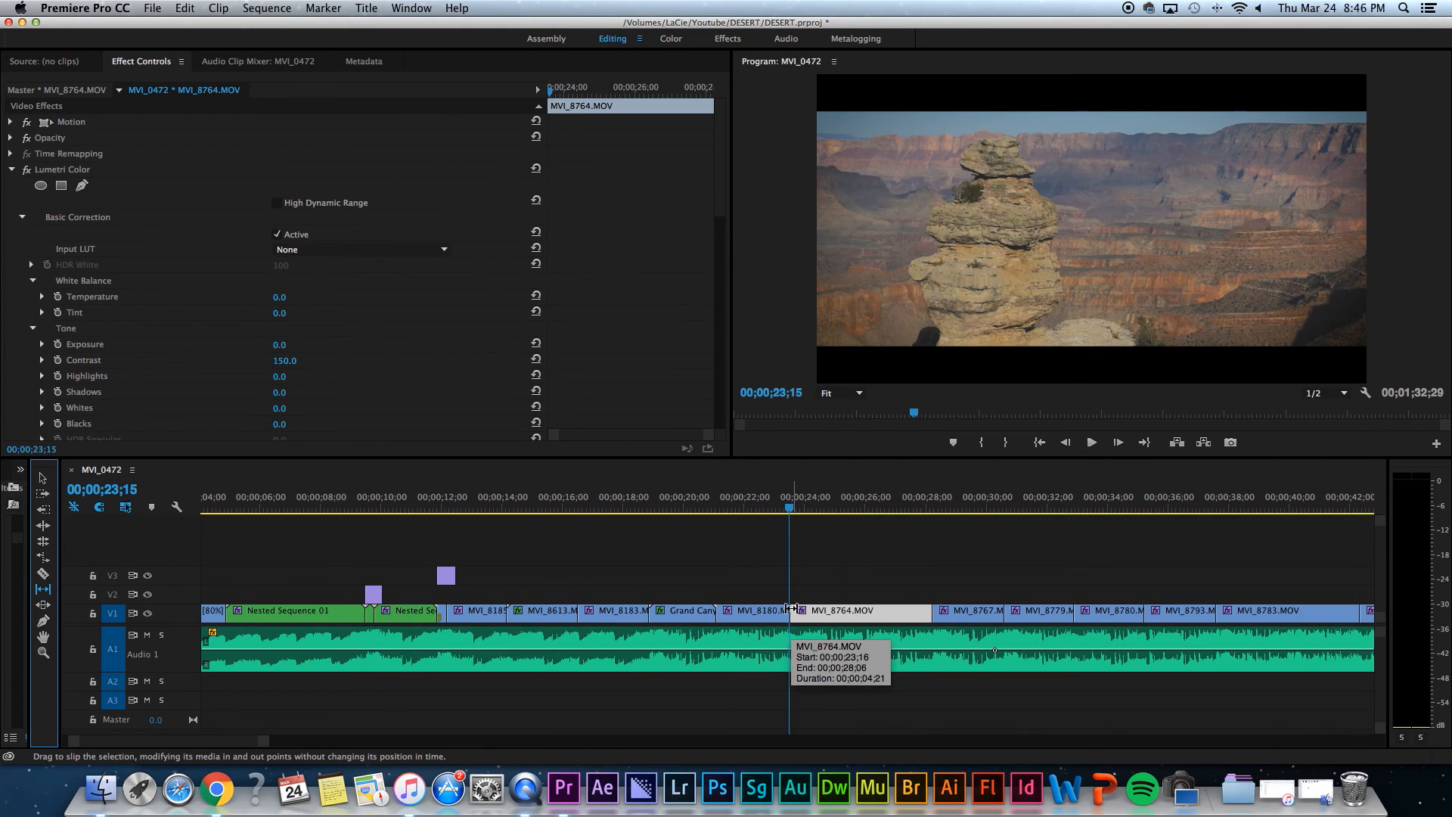
{"action": "left_click", "coordinate": [795, 508]}
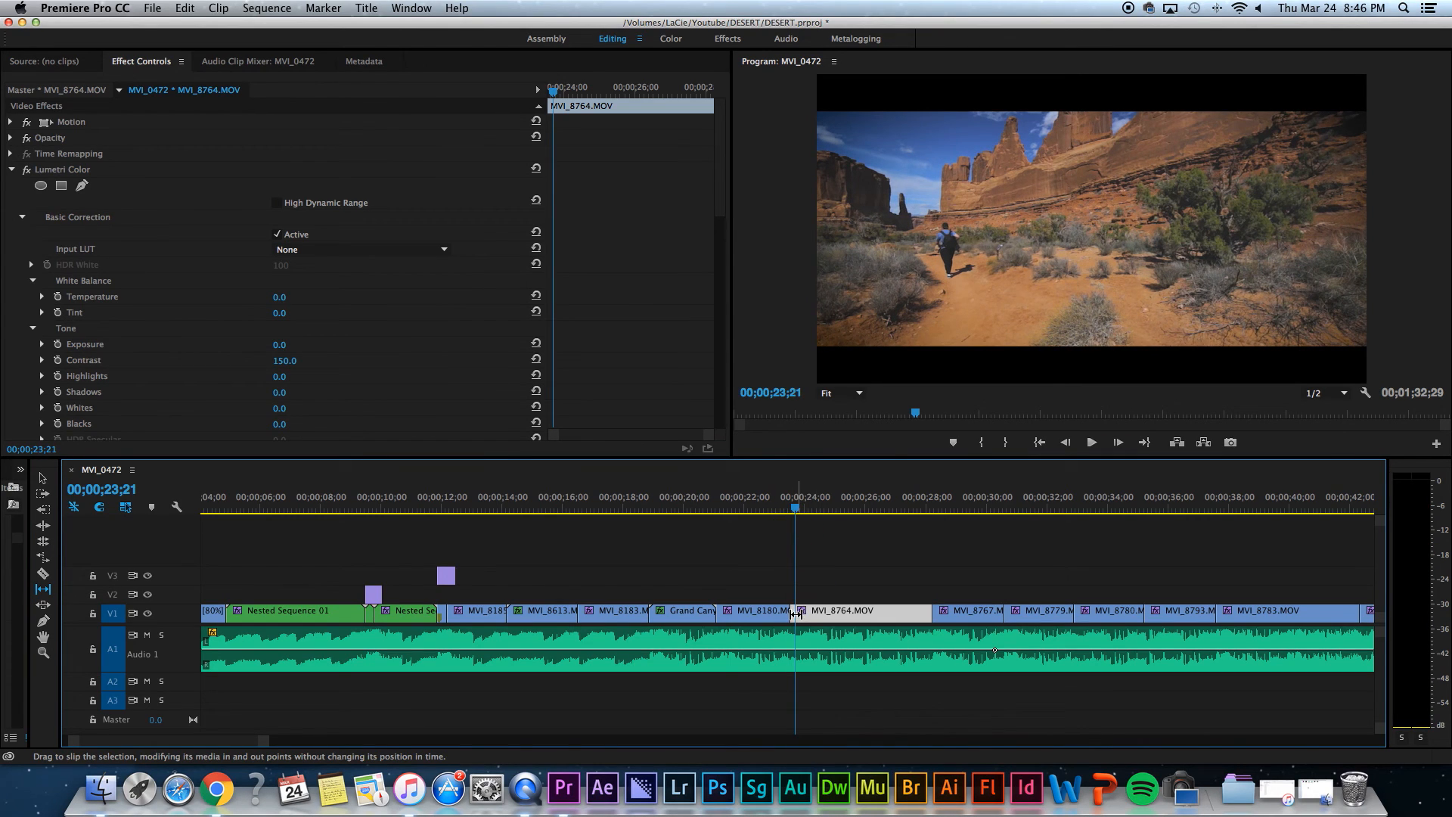
{"action": "left_click", "coordinate": [814, 510]}
{"action": "left_click_drag", "start_coordinate": [816, 513], "coordinate": [830, 597]}
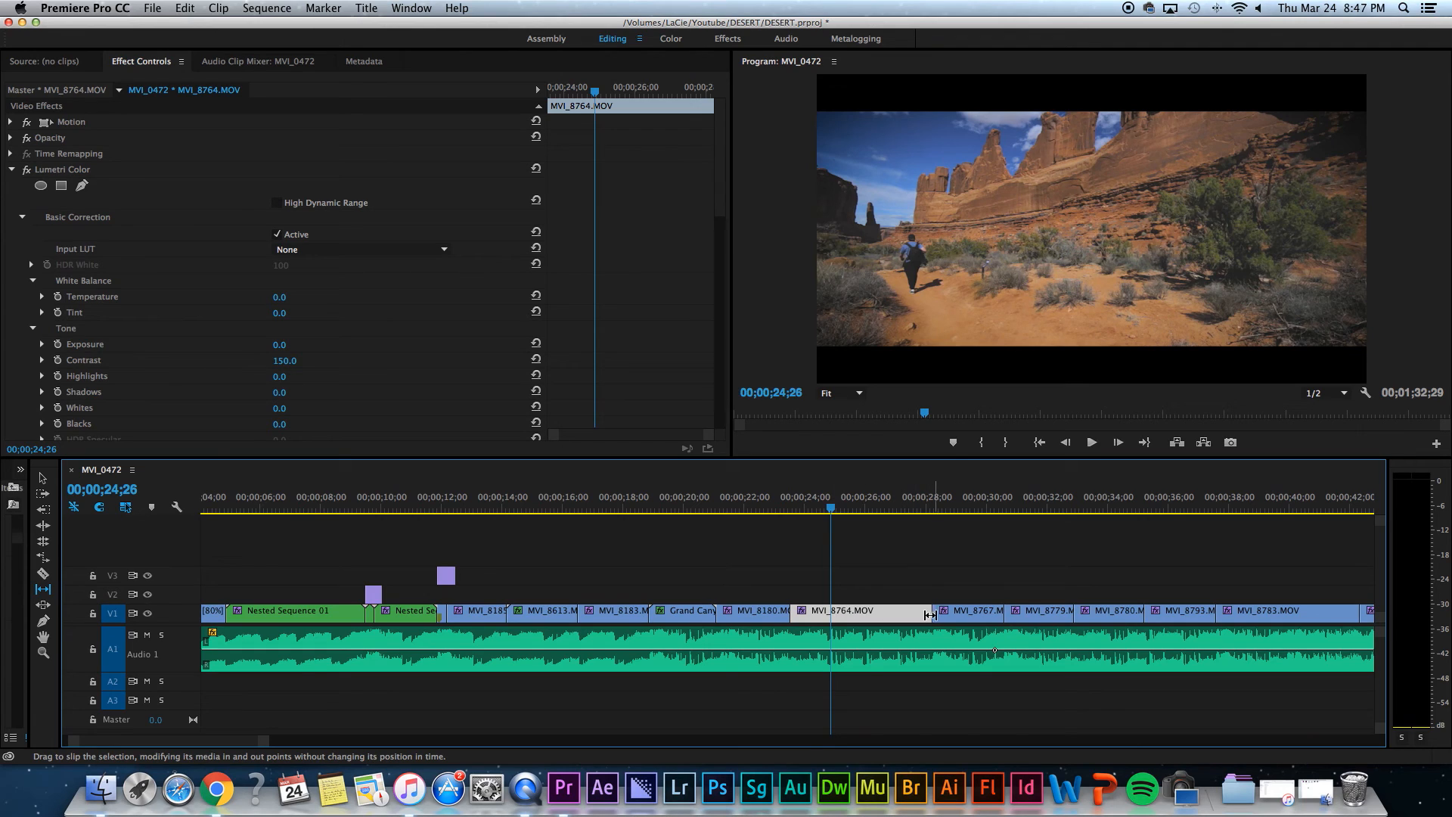
{"action": "left_click_drag", "start_coordinate": [830, 618], "coordinate": [936, 617]}
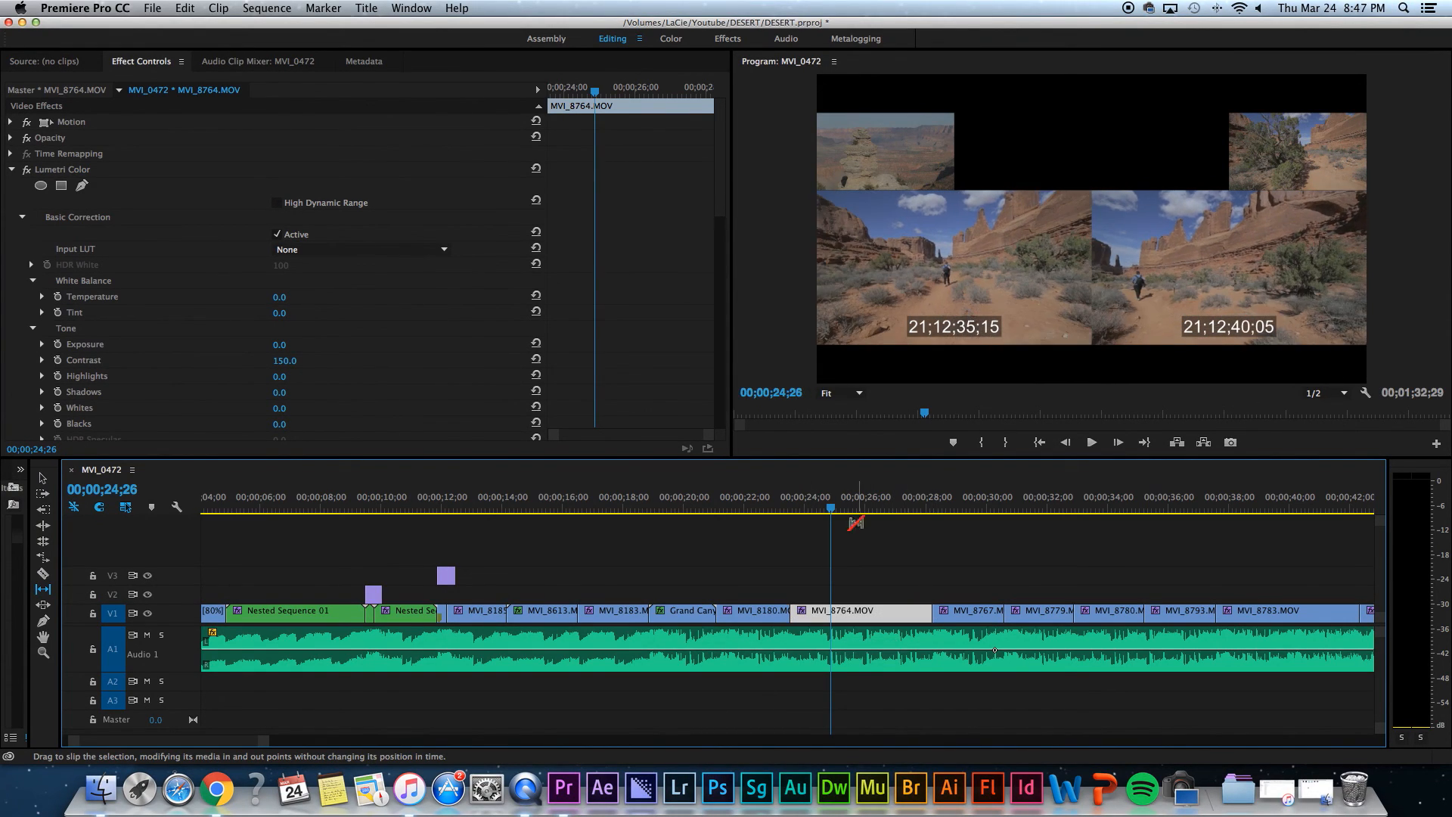
Scrub through clip MVI_8764 up to 00;00;27;19, and play it from its start to 00;00;24;06
{"action": "left_click_drag", "start_coordinate": [830, 510], "coordinate": [798, 520]}
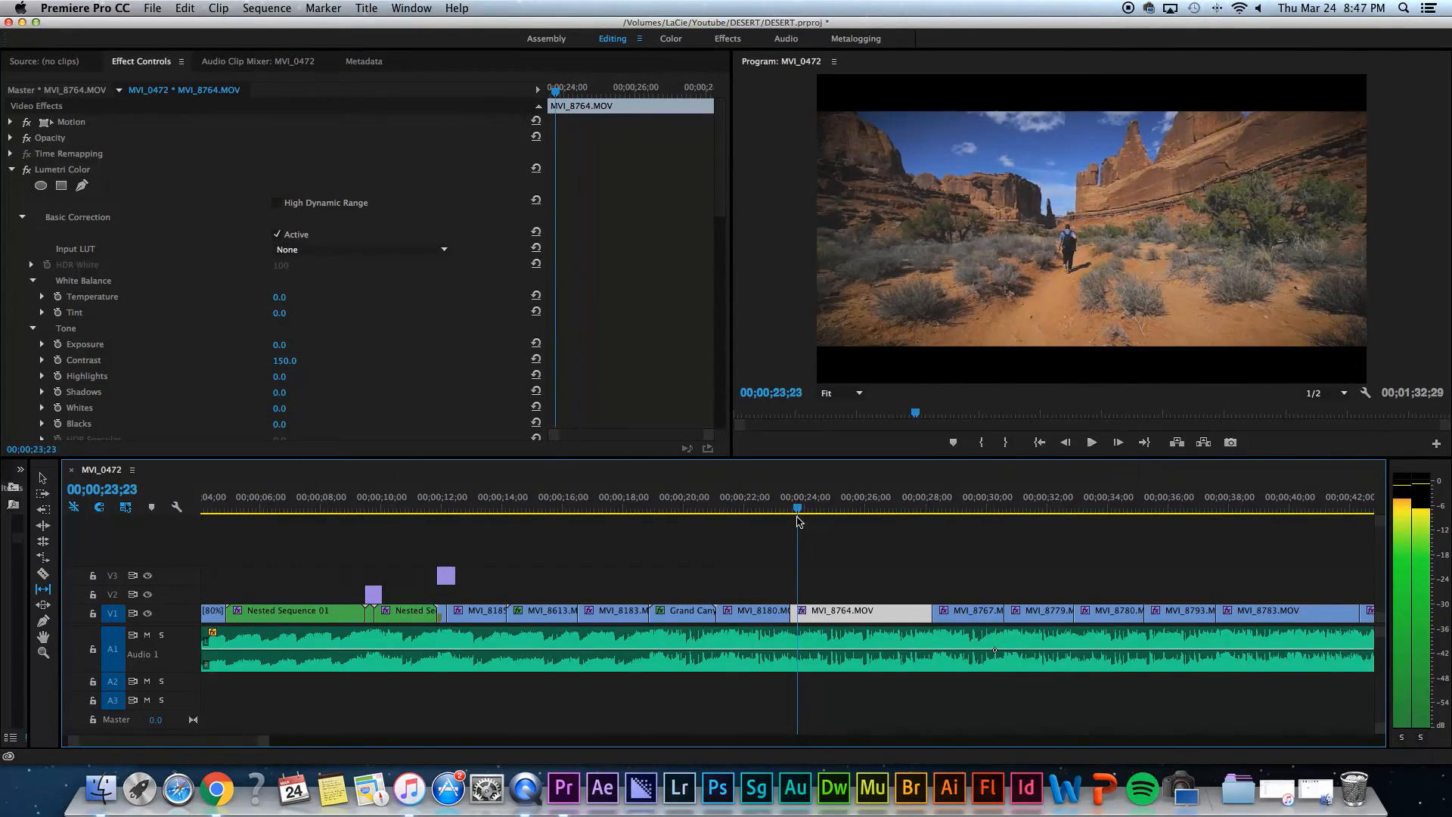
{"action": "left_click_drag", "start_coordinate": [798, 520], "coordinate": [914, 524]}
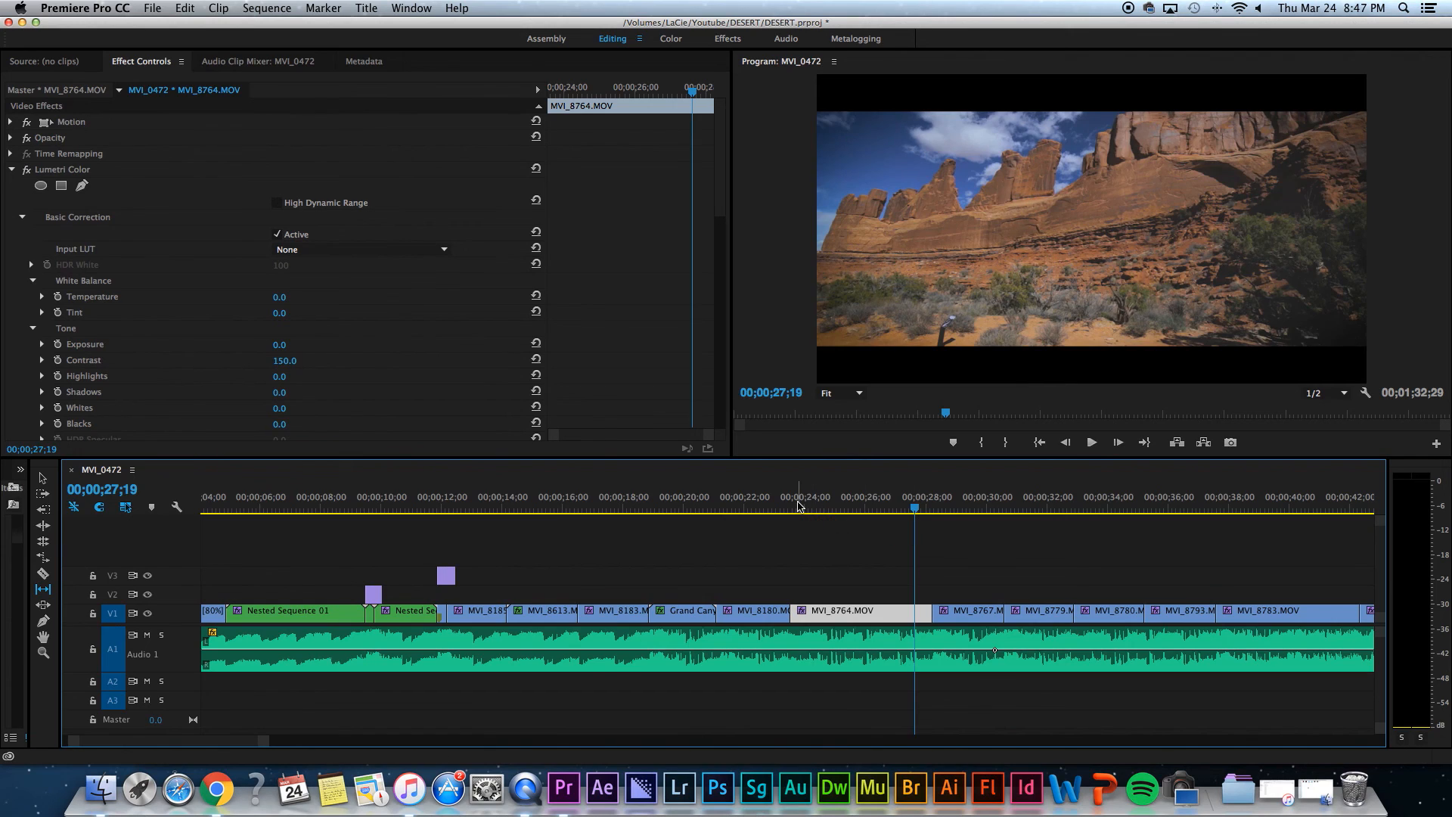
{"action": "left_click", "coordinate": [789, 504]}
{"action": "key", "text": "space"}
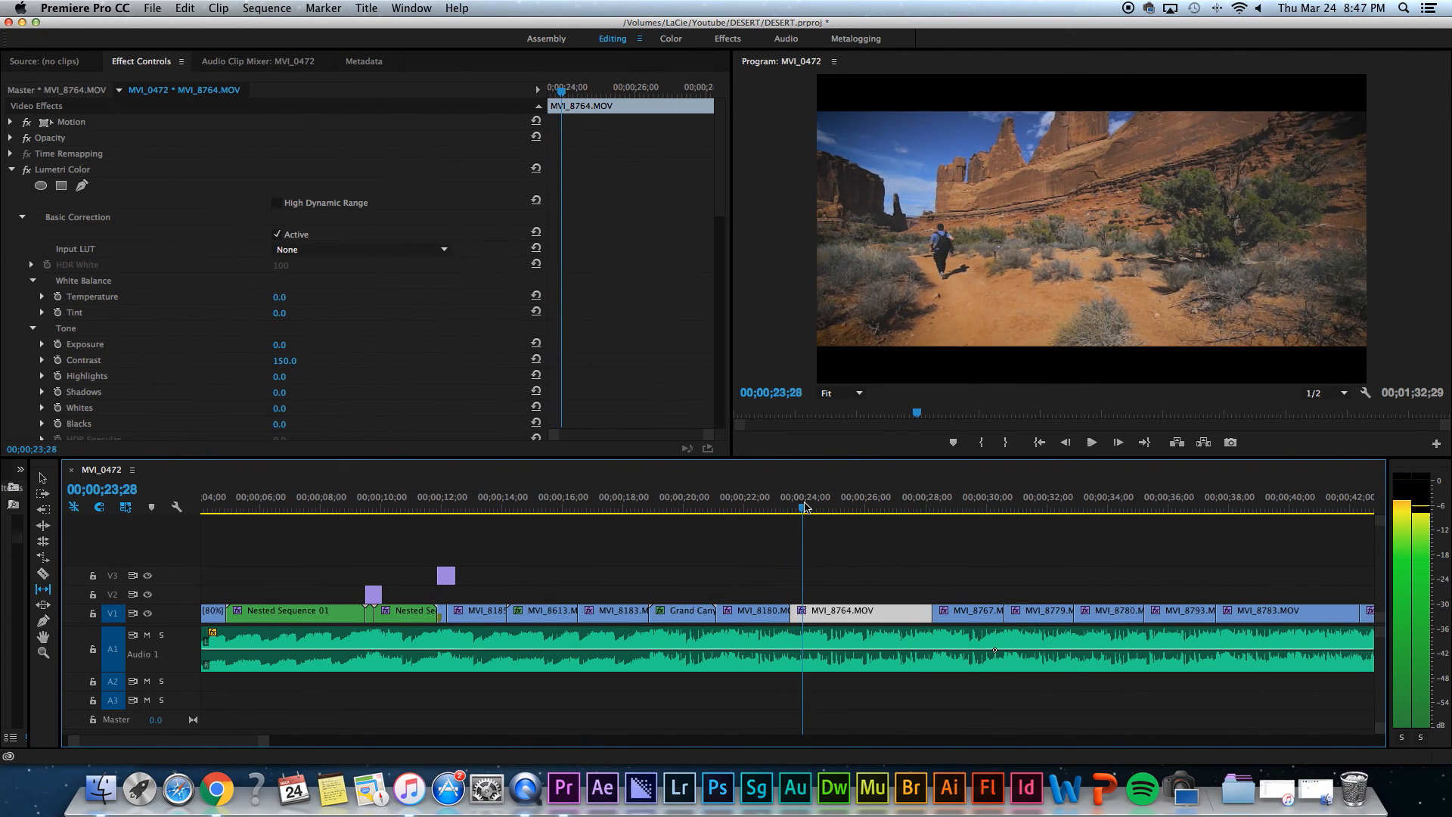
{"action": "key", "text": "space"}
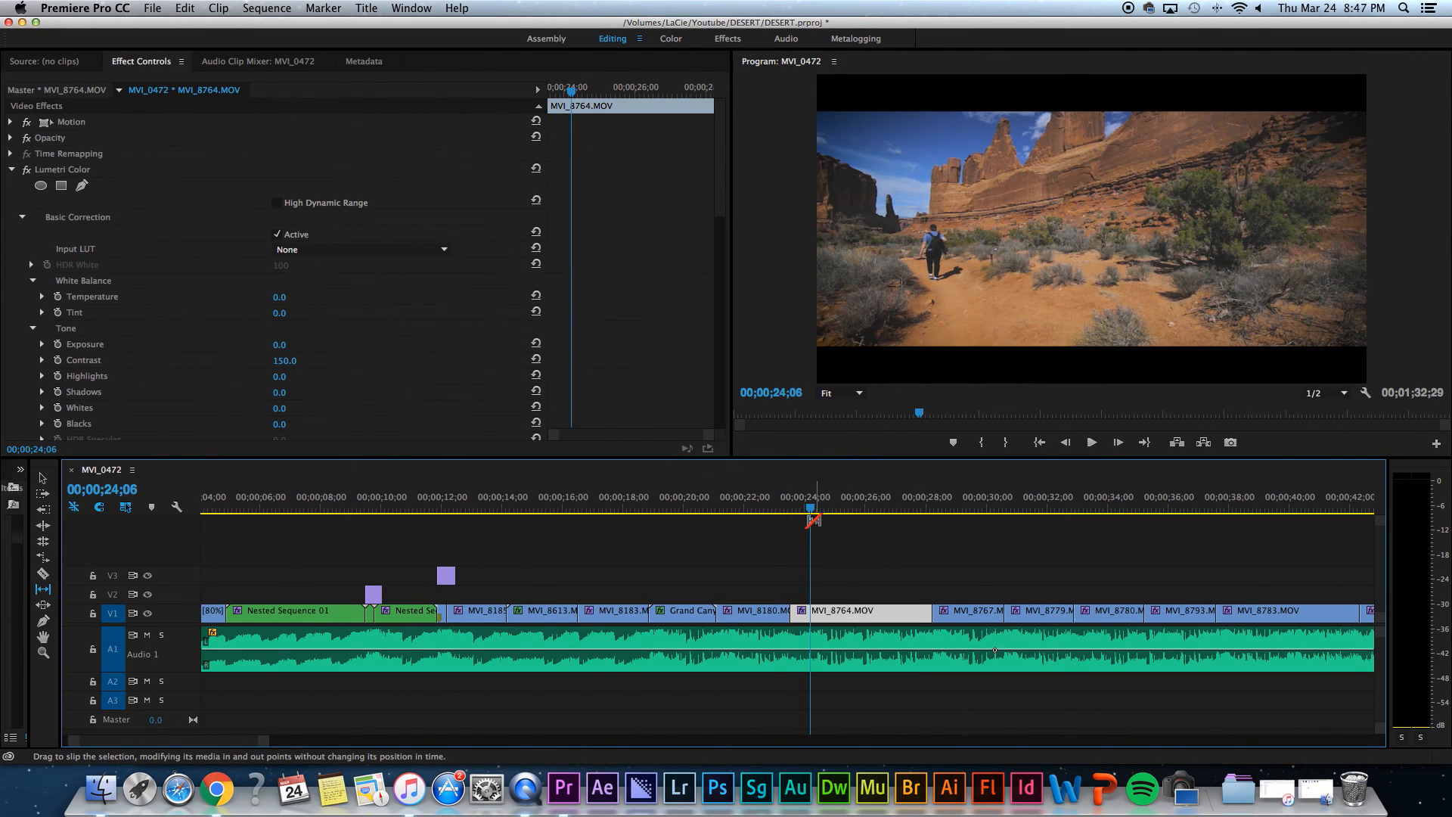
Slip clip MVI_8764 to later footage with the Slip tool, and scrub from its start to 00;00;26;01
{"action": "left_click_drag", "start_coordinate": [812, 510], "coordinate": [910, 512]}
{"action": "left_click_drag", "start_coordinate": [917, 615], "coordinate": [781, 617]}
{"action": "mouse_move", "coordinate": [799, 508]}
{"action": "left_mouse_down"}
{"action": "mouse_move", "coordinate": [821, 511]}
{"action": "mouse_move", "coordinate": [792, 518]}
{"action": "left_mouse_up"}
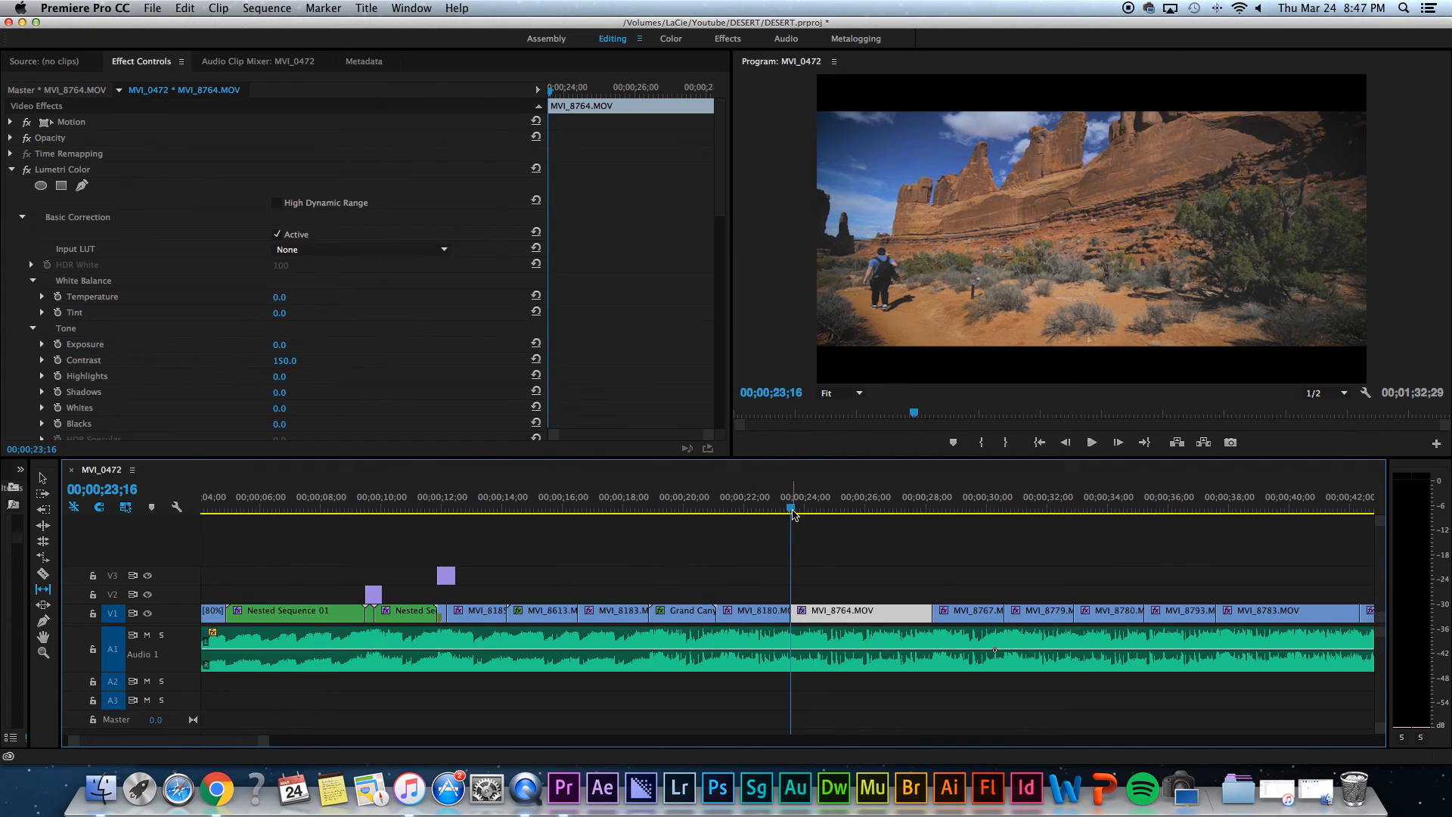
{"action": "left_click_drag", "start_coordinate": [790, 513], "coordinate": [866, 518]}
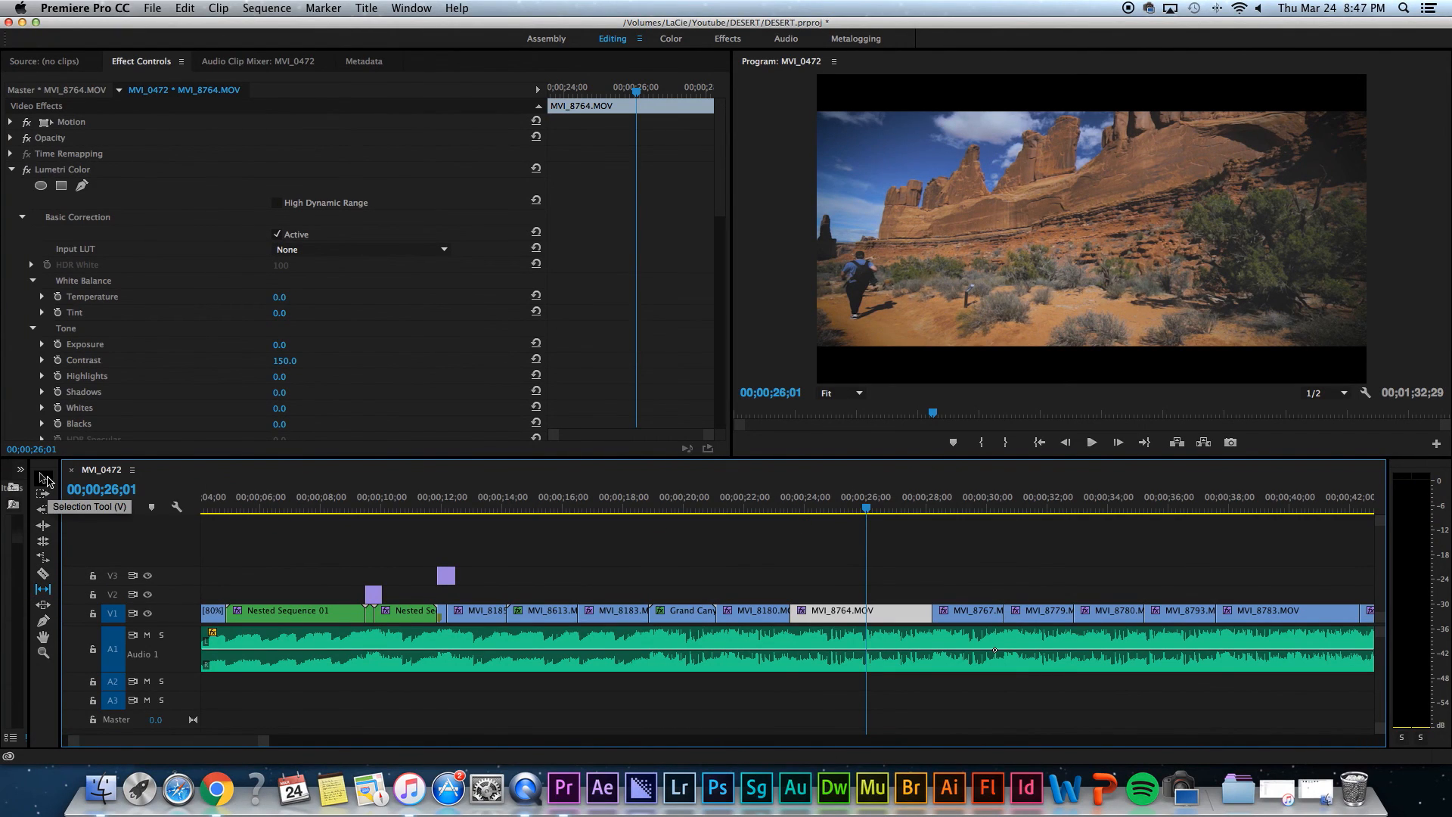
Roll the cut between MVI_8180 and MVI_8764 to 00;00;26;18 with the Rolling Edit tool, place the playhead there and restore the cut
{"action": "key", "text": "Up"}
{"action": "left_click", "coordinate": [43, 542]}
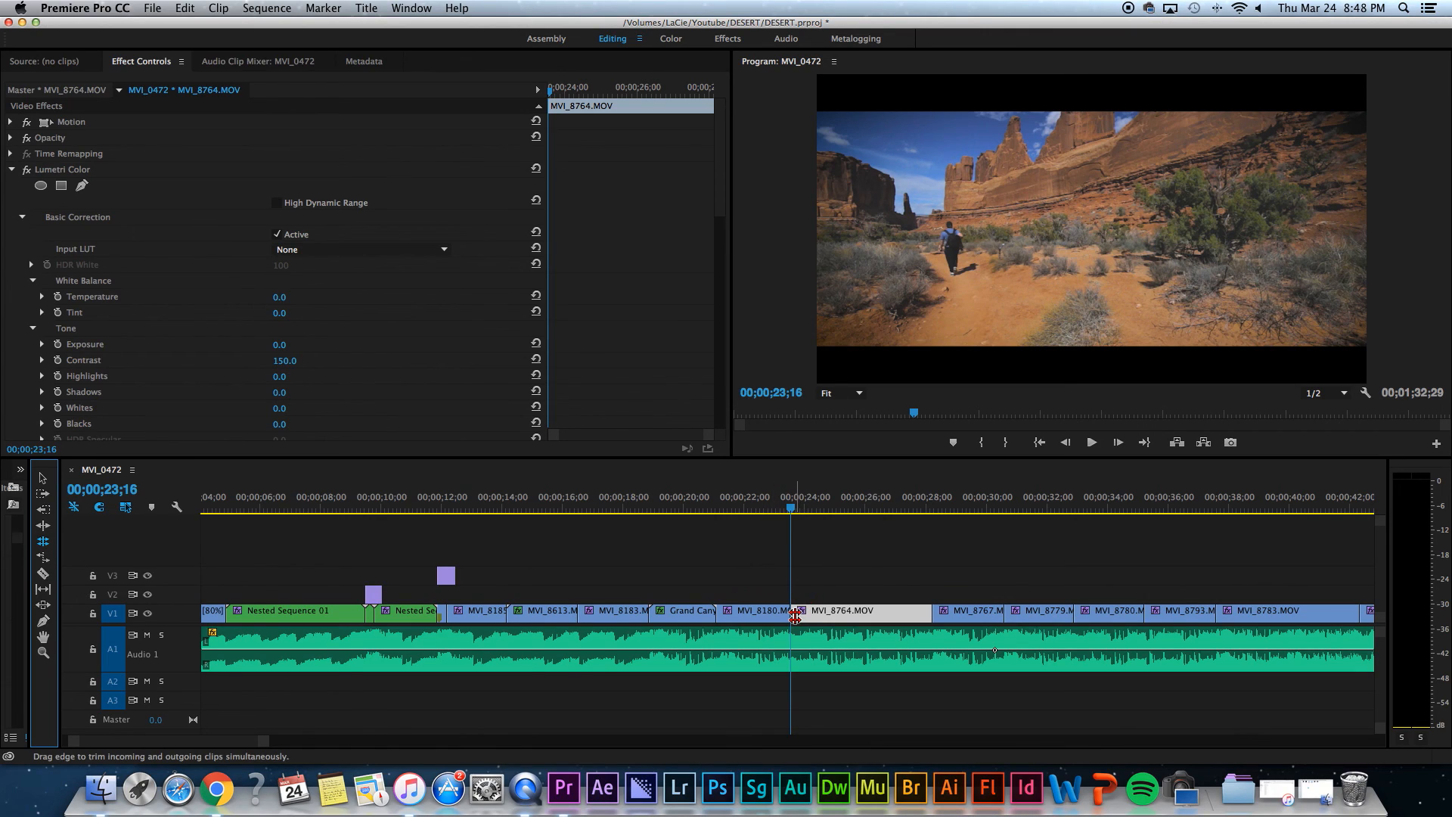
{"action": "left_click_drag", "start_coordinate": [791, 617], "coordinate": [885, 616]}
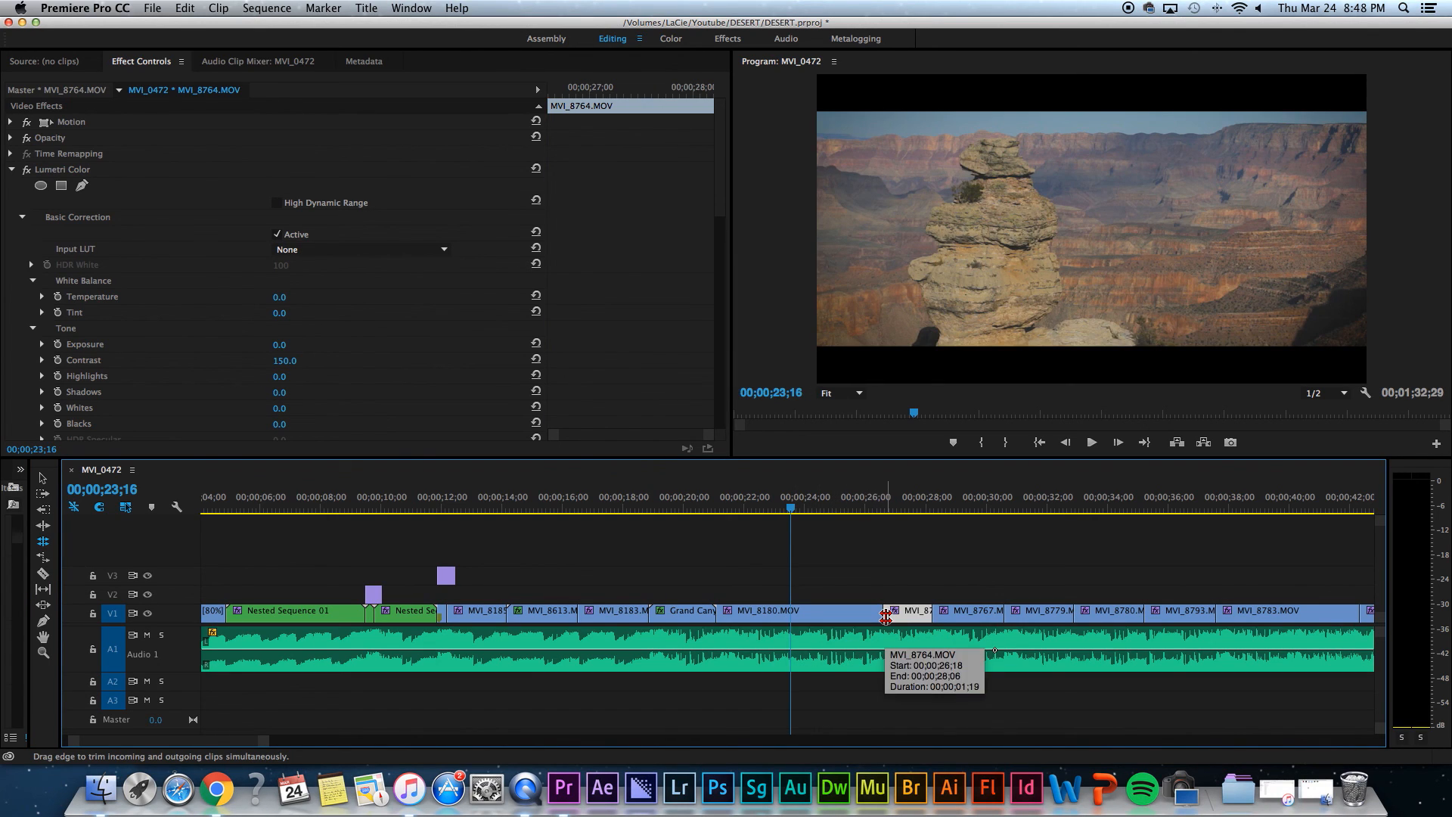
{"action": "left_click", "coordinate": [882, 505]}
{"action": "left_click_drag", "start_coordinate": [881, 501], "coordinate": [790, 572]}
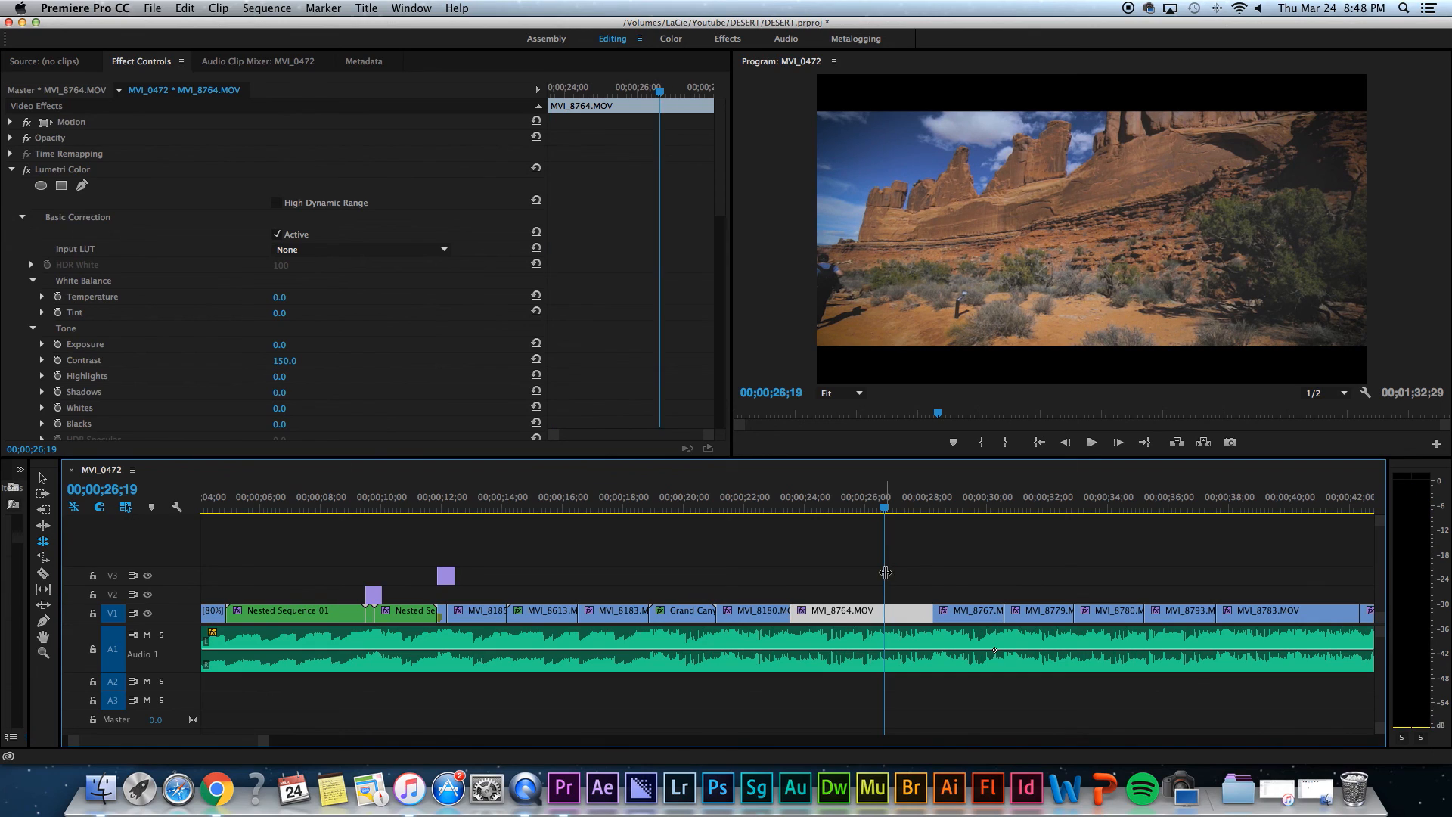
Trim the start of clip MVI_8764 to a later point with the Selection tool, select MVI_8767, and undo the trim
{"action": "left_click", "coordinate": [43, 477]}
{"action": "left_click_drag", "start_coordinate": [796, 616], "coordinate": [857, 616]}
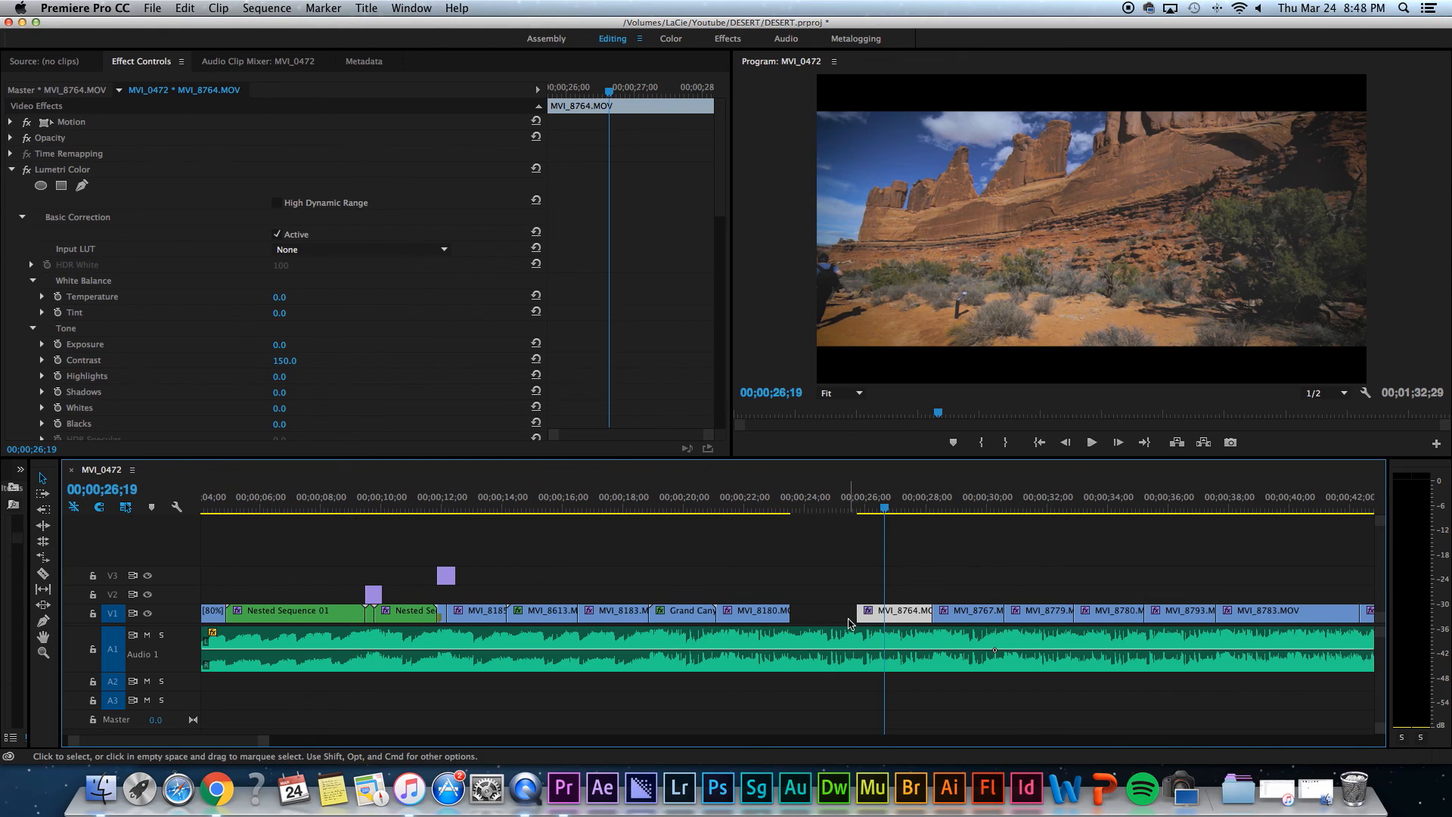
{"action": "left_click", "coordinate": [958, 618]}
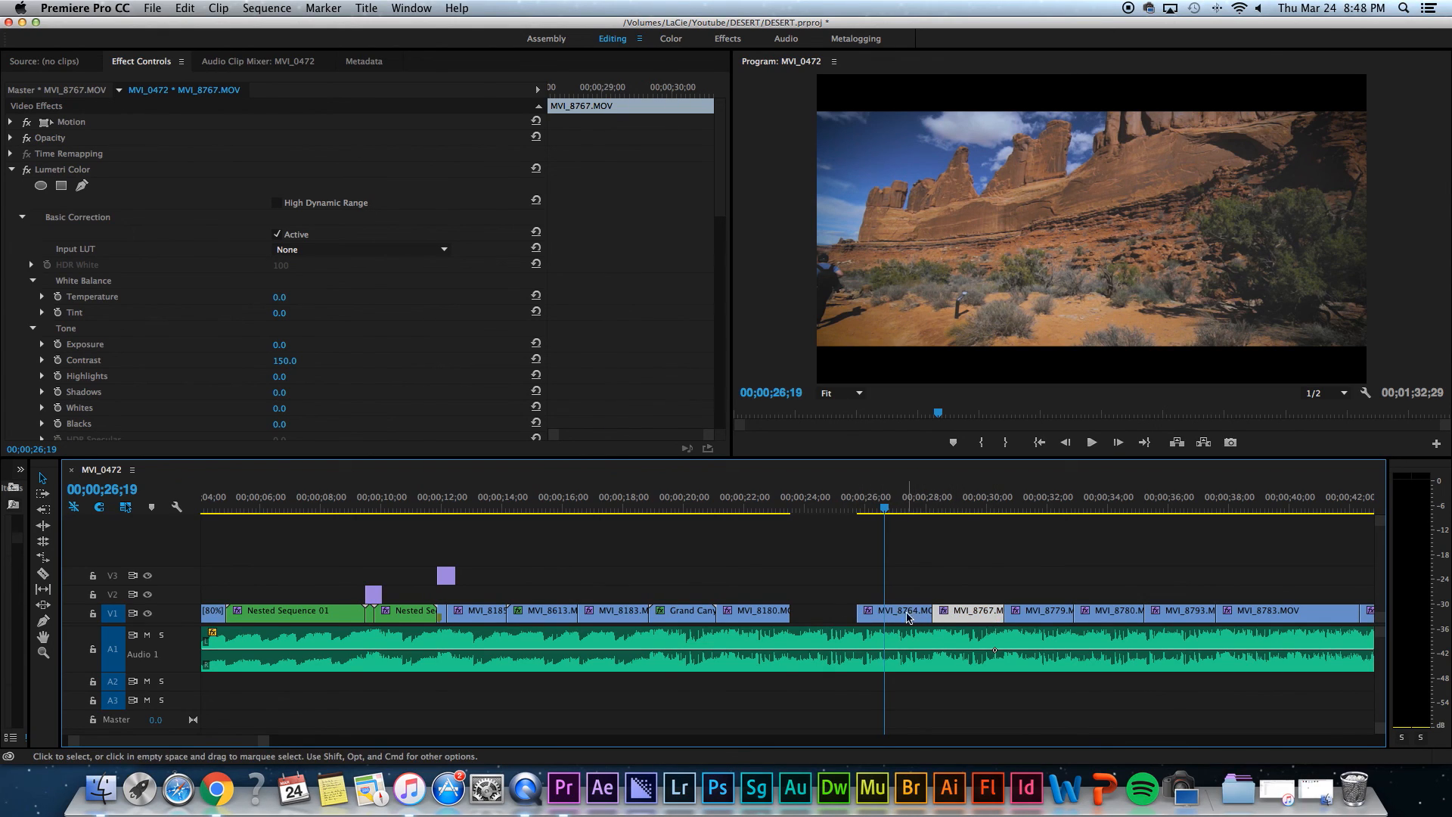
{"action": "key", "text": "super+z"}
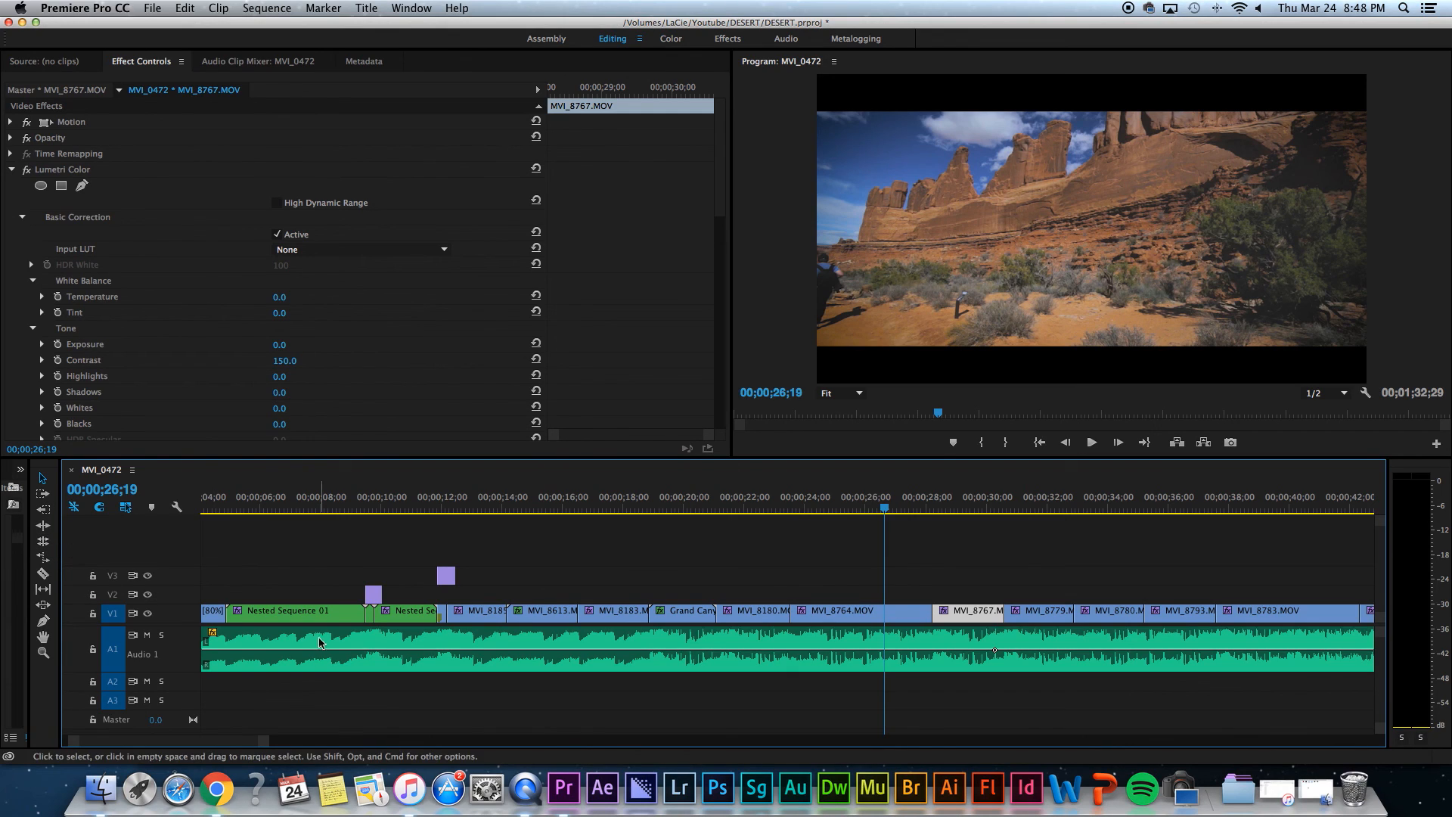
Pan the timeline to the later clips with the Hand tool, and back to the start of the sequence
{"action": "left_click", "coordinate": [53, 577]}
{"action": "left_click", "coordinate": [43, 637]}
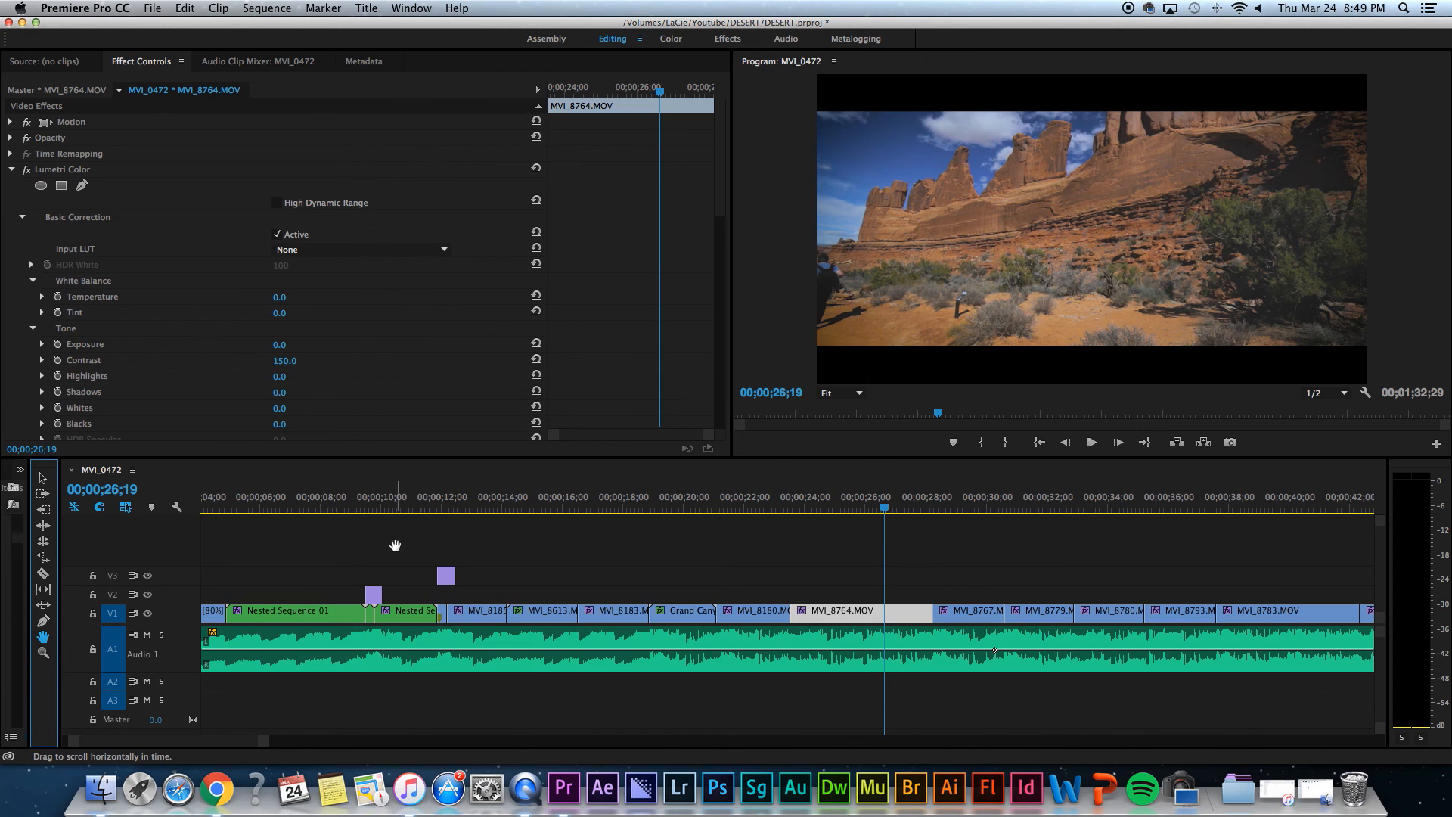
{"action": "left_click_drag", "start_coordinate": [409, 546], "coordinate": [652, 547]}
{"action": "scroll", "coordinate": [919, 560], "scroll_direction": "right", "scroll_amount": 15}
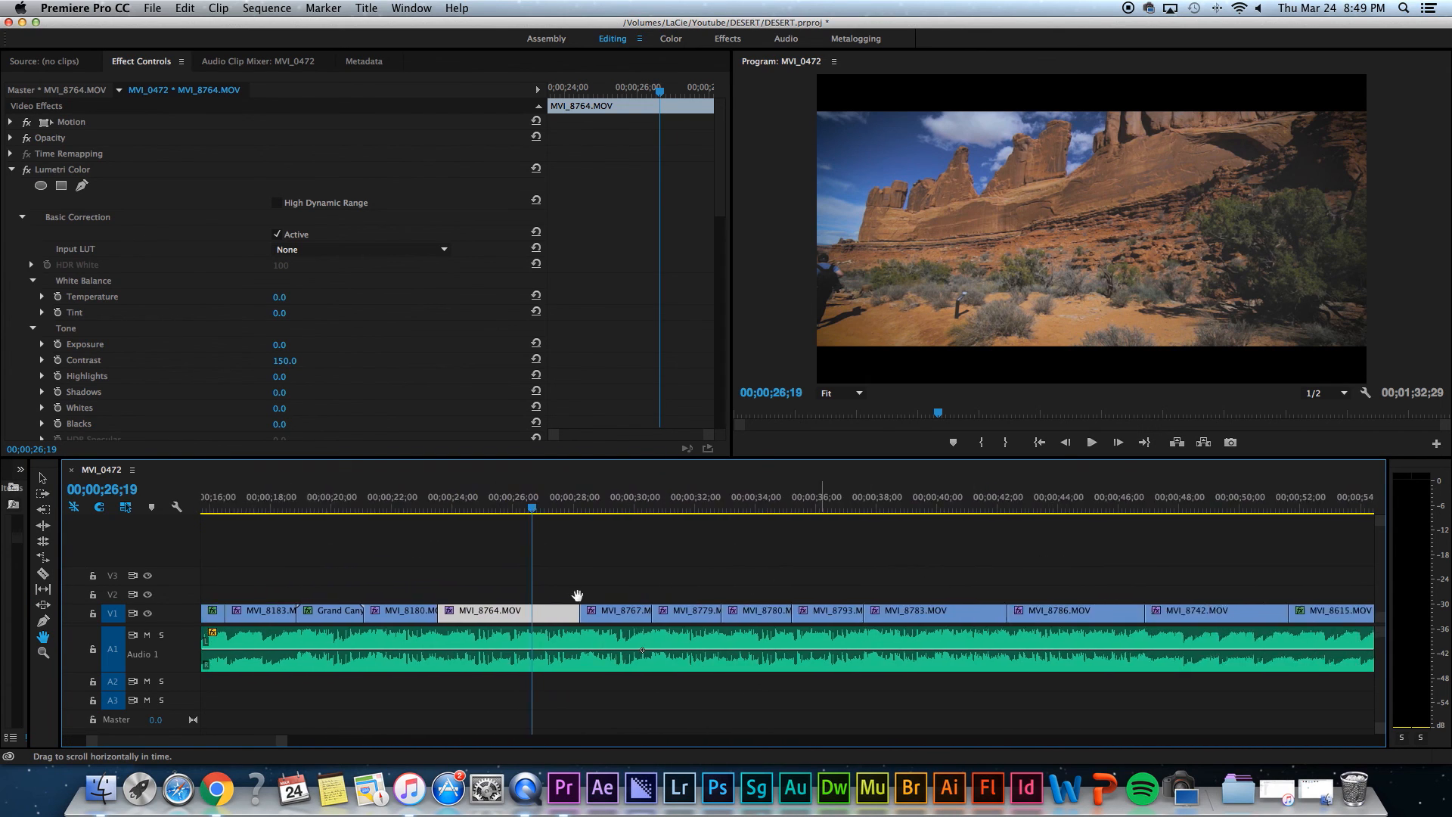
{"action": "left_click_drag", "start_coordinate": [1003, 561], "coordinate": [291, 577]}
{"action": "left_click_drag", "start_coordinate": [405, 577], "coordinate": [1109, 577]}
{"action": "left_click_drag", "start_coordinate": [597, 575], "coordinate": [1315, 573]}
{"action": "scroll", "coordinate": [540, 589], "scroll_direction": "left", "scroll_amount": 10}
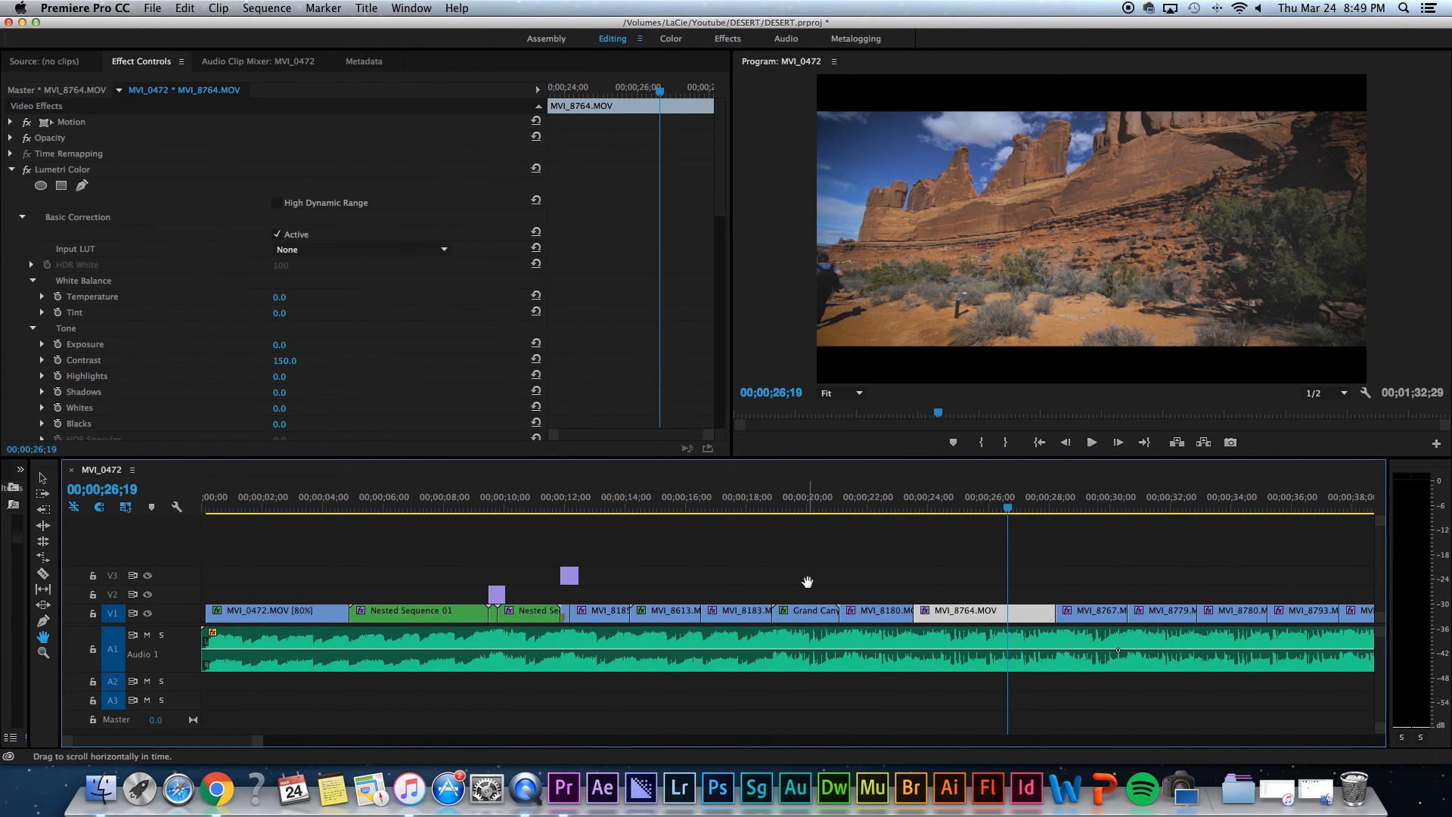
Switch back to the Selection tool and zoom the timeline in and out around the playhead at 00;00;26;19
{"action": "key", "text": "minus"}
{"action": "key", "text": "minus"}
{"action": "key", "text": "v"}
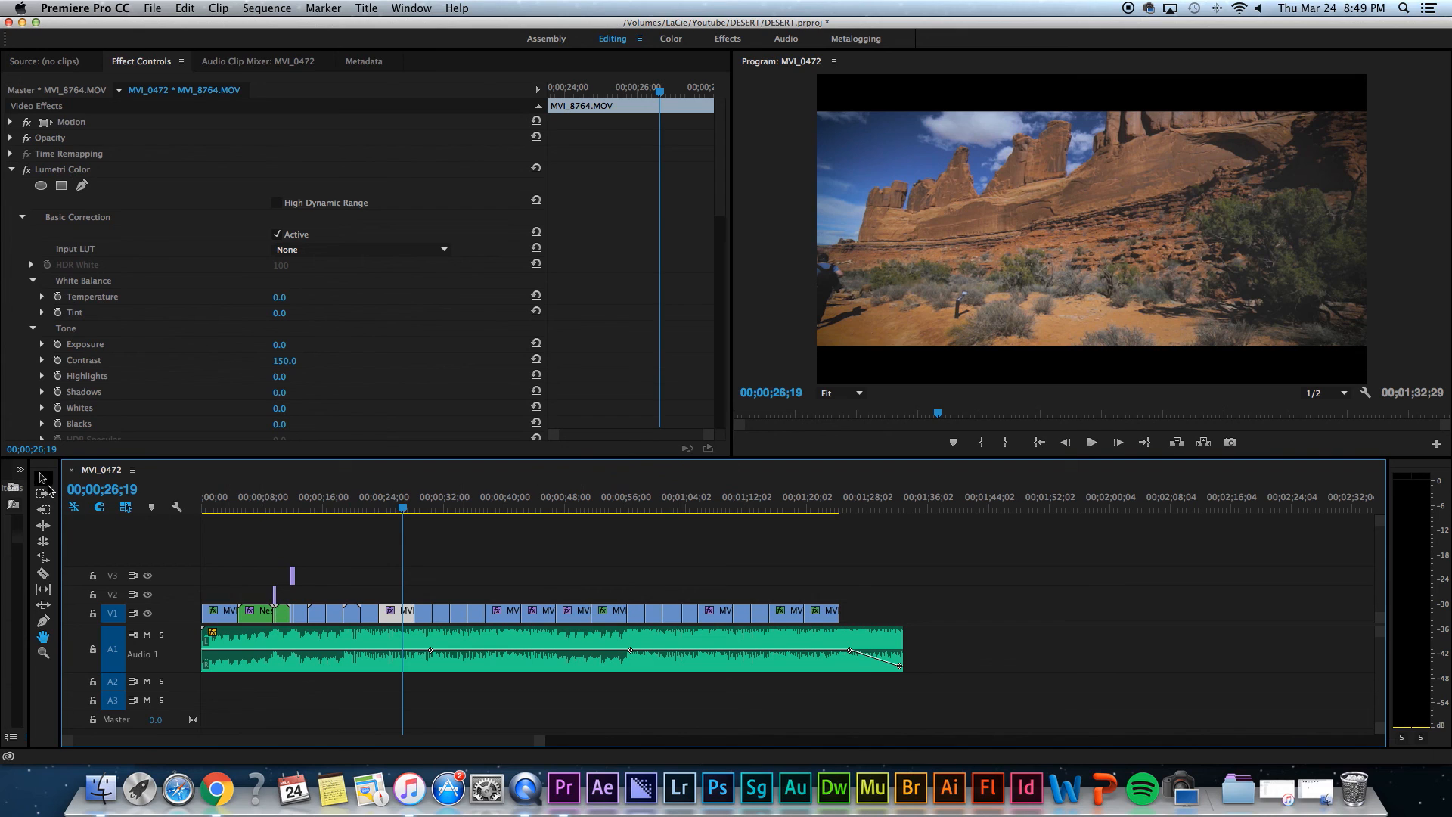
{"action": "key", "text": "equal"}
{"action": "key", "text": "equal"}
{"action": "key", "text": "equal"}
{"action": "key", "text": "minus"}
{"action": "key", "text": "minus"}
{"action": "key", "text": "minus"}
{"action": "key", "text": "minus"}
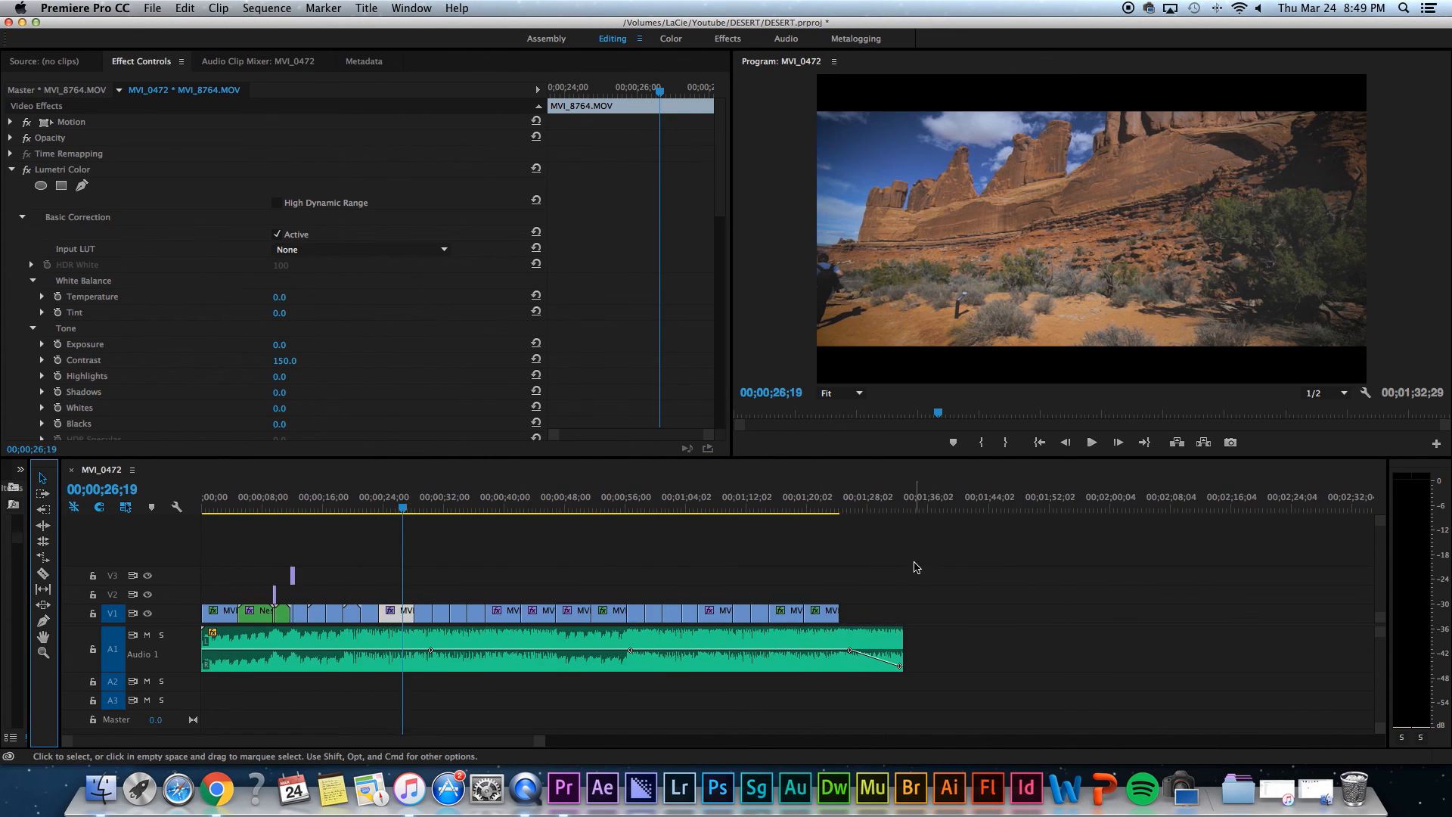
Move the playhead to 00;01;20;18 and zoom the timeline in and out around it
{"action": "left_click", "coordinate": [507, 503]}
{"action": "key", "text": "equal"}
{"action": "key", "text": "equal"}
{"action": "key", "text": "equal"}
{"action": "key", "text": "minus"}
{"action": "key", "text": "minus"}
{"action": "key", "text": "minus"}
{"action": "key", "text": "minus"}
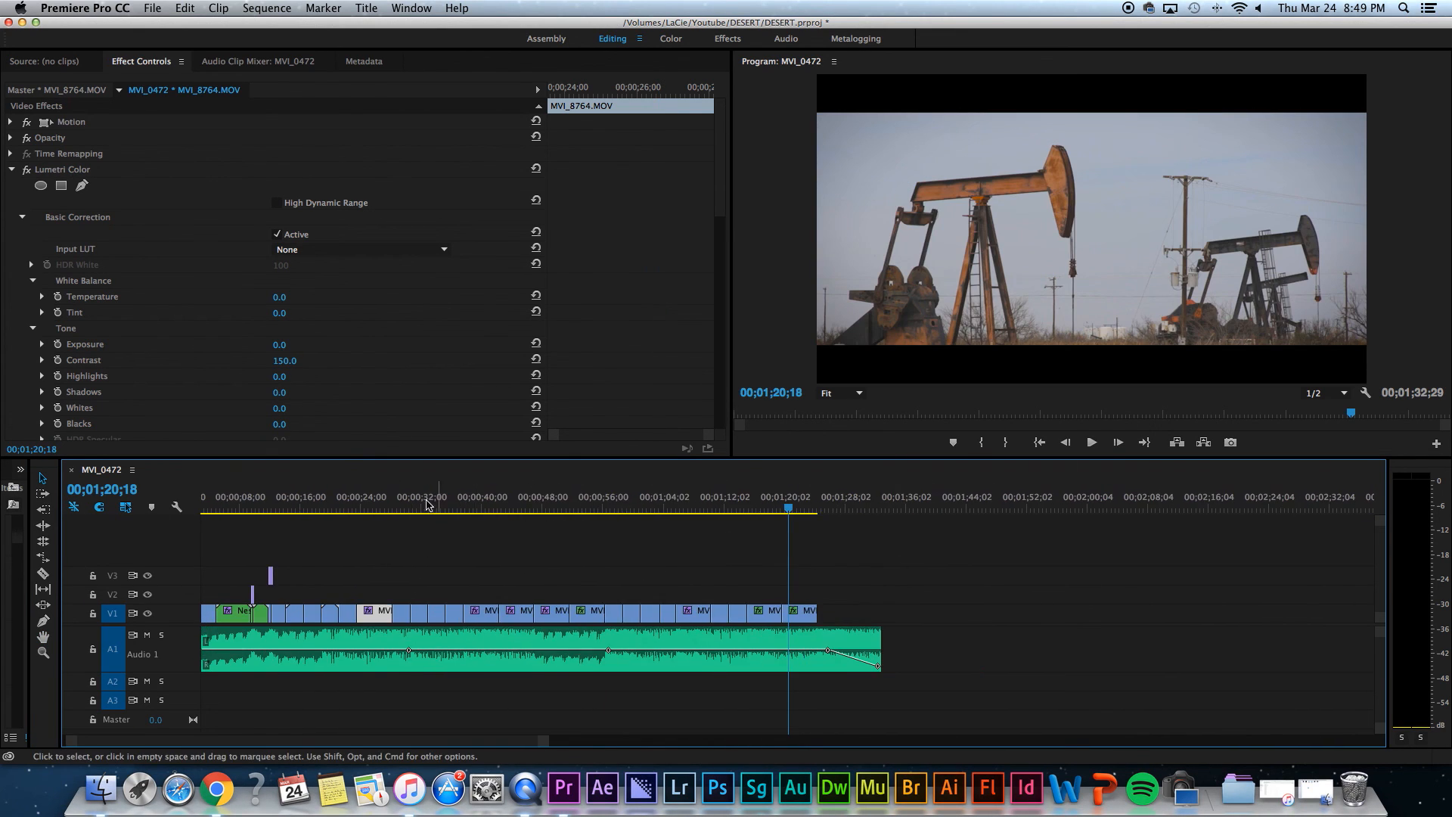
Move the playhead to 00;00;16;29 and zoom the timeline in and out around that frame
{"action": "key", "text": "equal"}
{"action": "left_click", "coordinate": [265, 505]}
{"action": "key", "text": "equal"}
{"action": "key", "text": "equal"}
{"action": "key", "text": "equal"}
{"action": "key", "text": "equal"}
{"action": "key", "text": "minus"}
{"action": "key", "text": "minus"}
{"action": "key", "text": "minus"}
{"action": "key", "text": "minus"}
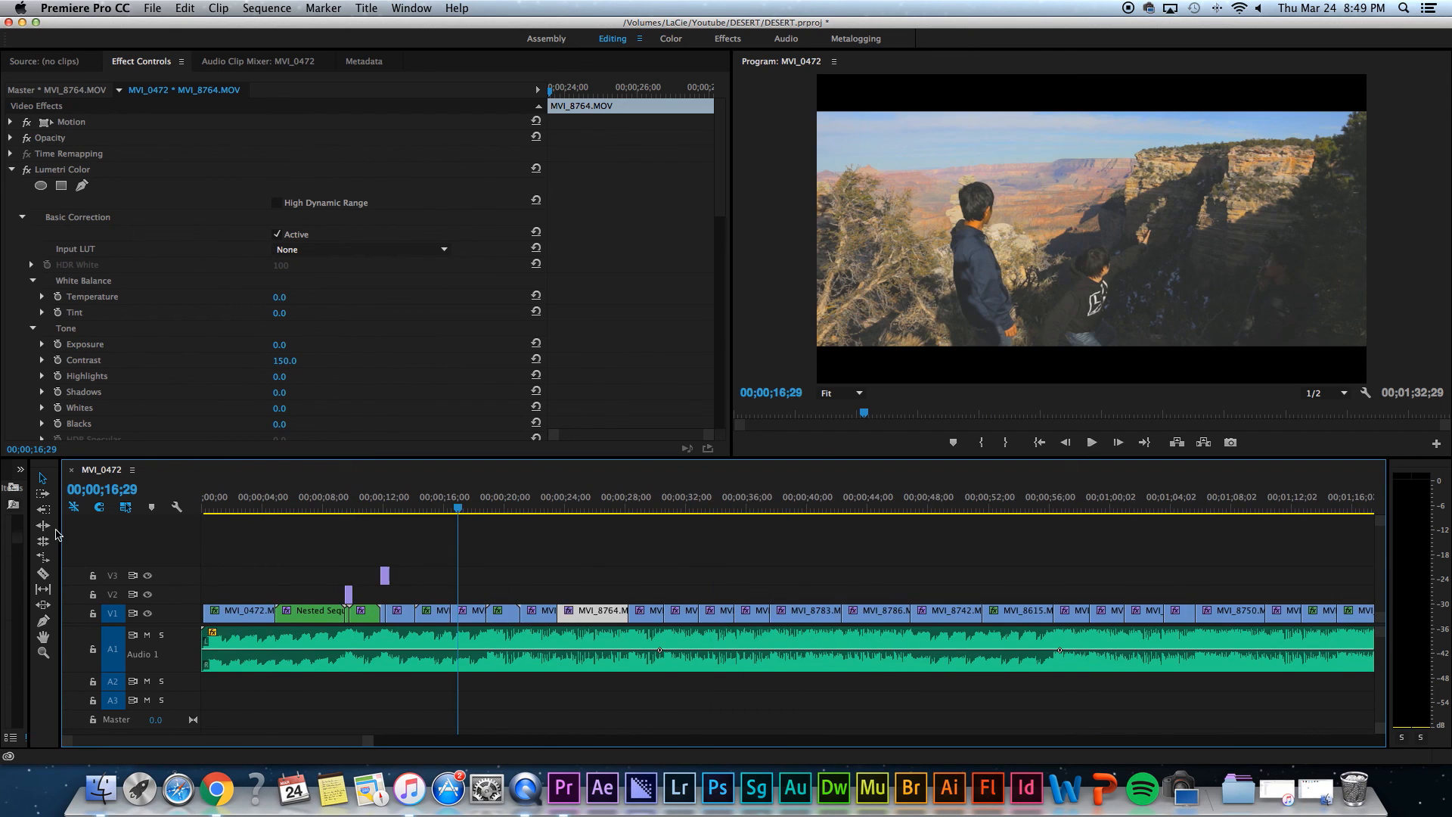
Place the playhead at 00;01;02;06, zoom in there, and zoom out until the whole sequence fits
{"action": "left_click", "coordinate": [436, 504]}
{"action": "key", "text": "equal"}
{"action": "key", "text": "equal"}
{"action": "key", "text": "equal"}
{"action": "key", "text": "minus"}
{"action": "key", "text": "minus"}
{"action": "key", "text": "minus"}
{"action": "key", "text": "minus"}
{"action": "key", "text": "minus"}
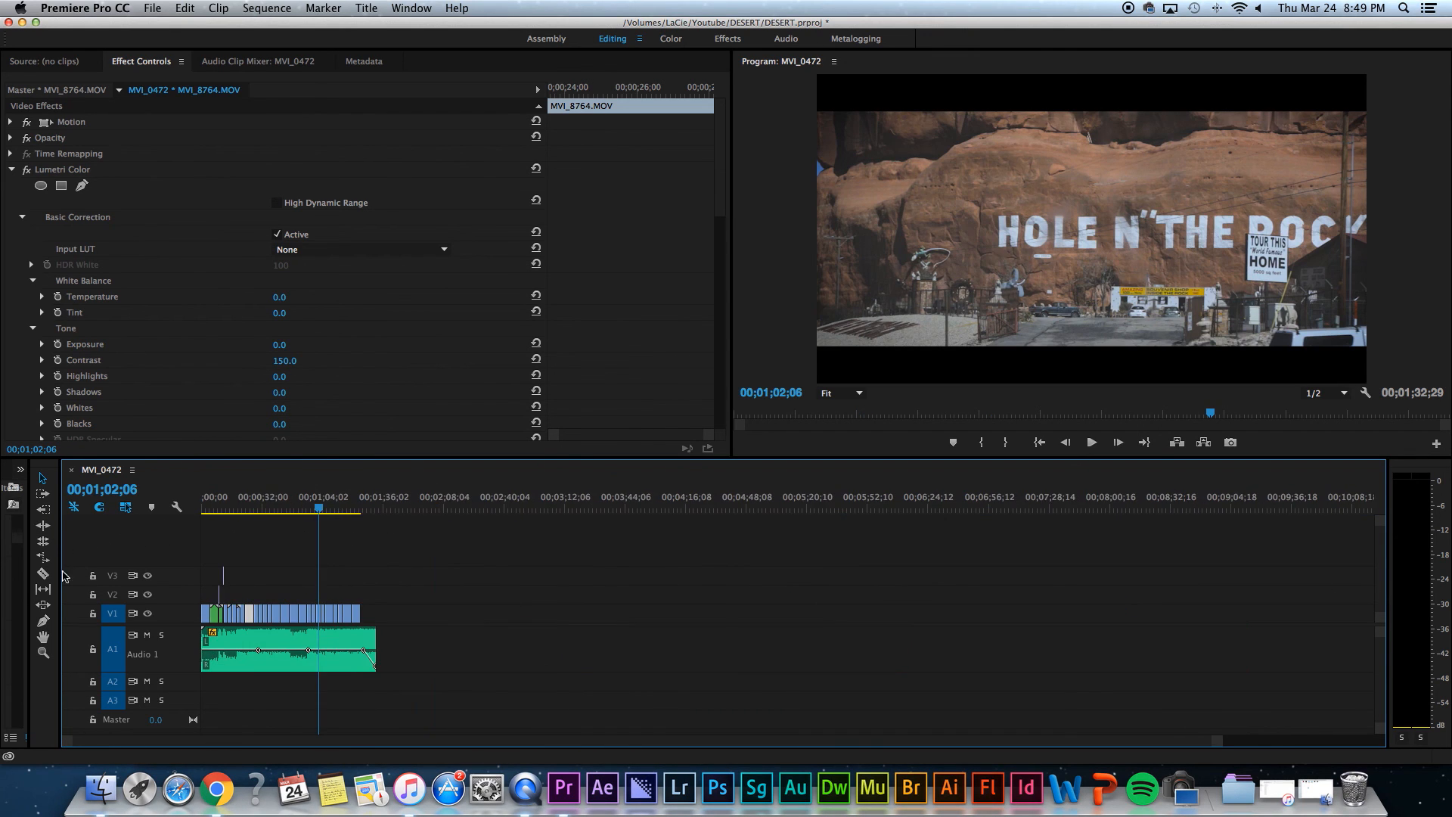
Zoom in, pan through the clips with the Hand tool, zoom back out, and return to the Selection tool
{"action": "key", "text": "equal"}
{"action": "key", "text": "equal"}
{"action": "key", "text": "equal"}
{"action": "left_click", "coordinate": [50, 639]}
{"action": "left_click_drag", "start_coordinate": [227, 534], "coordinate": [168, 534]}
{"action": "left_click_drag", "start_coordinate": [826, 564], "coordinate": [575, 570]}
{"action": "left_click_drag", "start_coordinate": [954, 567], "coordinate": [529, 567]}
{"action": "left_click_drag", "start_coordinate": [1092, 573], "coordinate": [731, 571]}
{"action": "key", "text": "minus"}
{"action": "key", "text": "minus"}
{"action": "key", "text": "minus"}
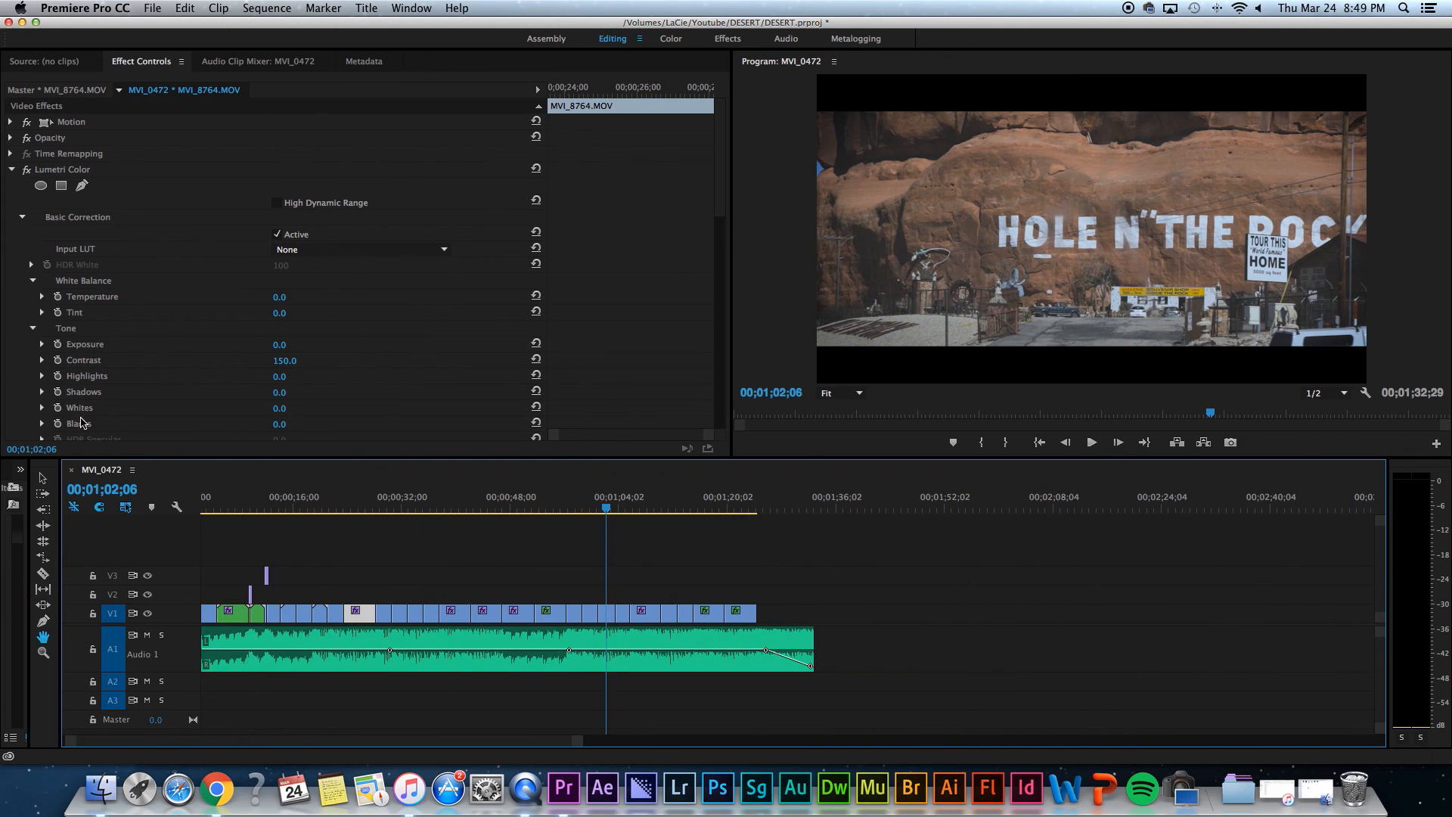
{"action": "left_click", "coordinate": [43, 478]}
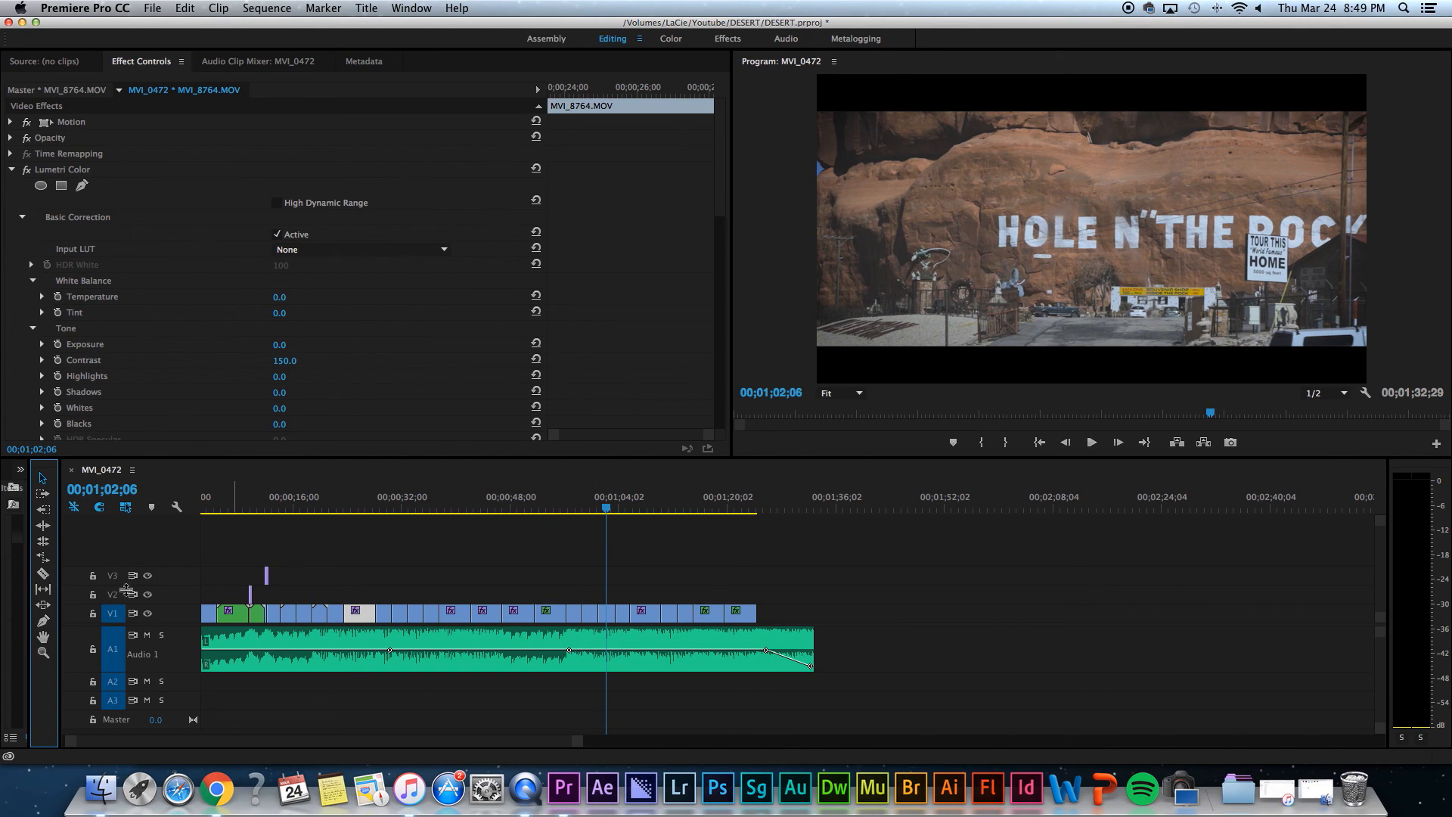
Magnify the clips just after the playhead at 00;01;02;06 with the Zoom tool, and zoom back out to the whole sequence
{"action": "left_click", "coordinate": [44, 654]}
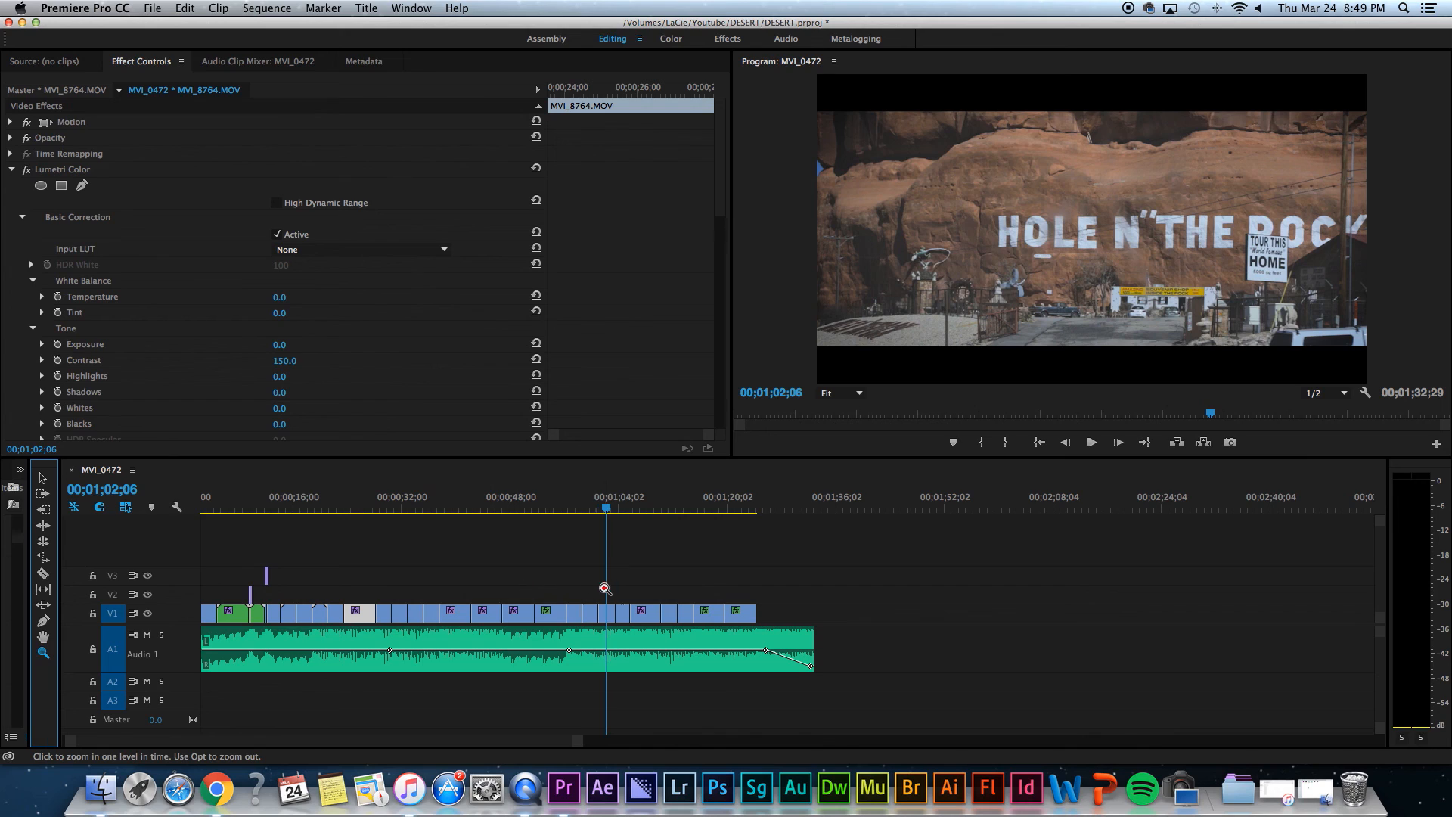
{"action": "left_click", "coordinate": [654, 589]}
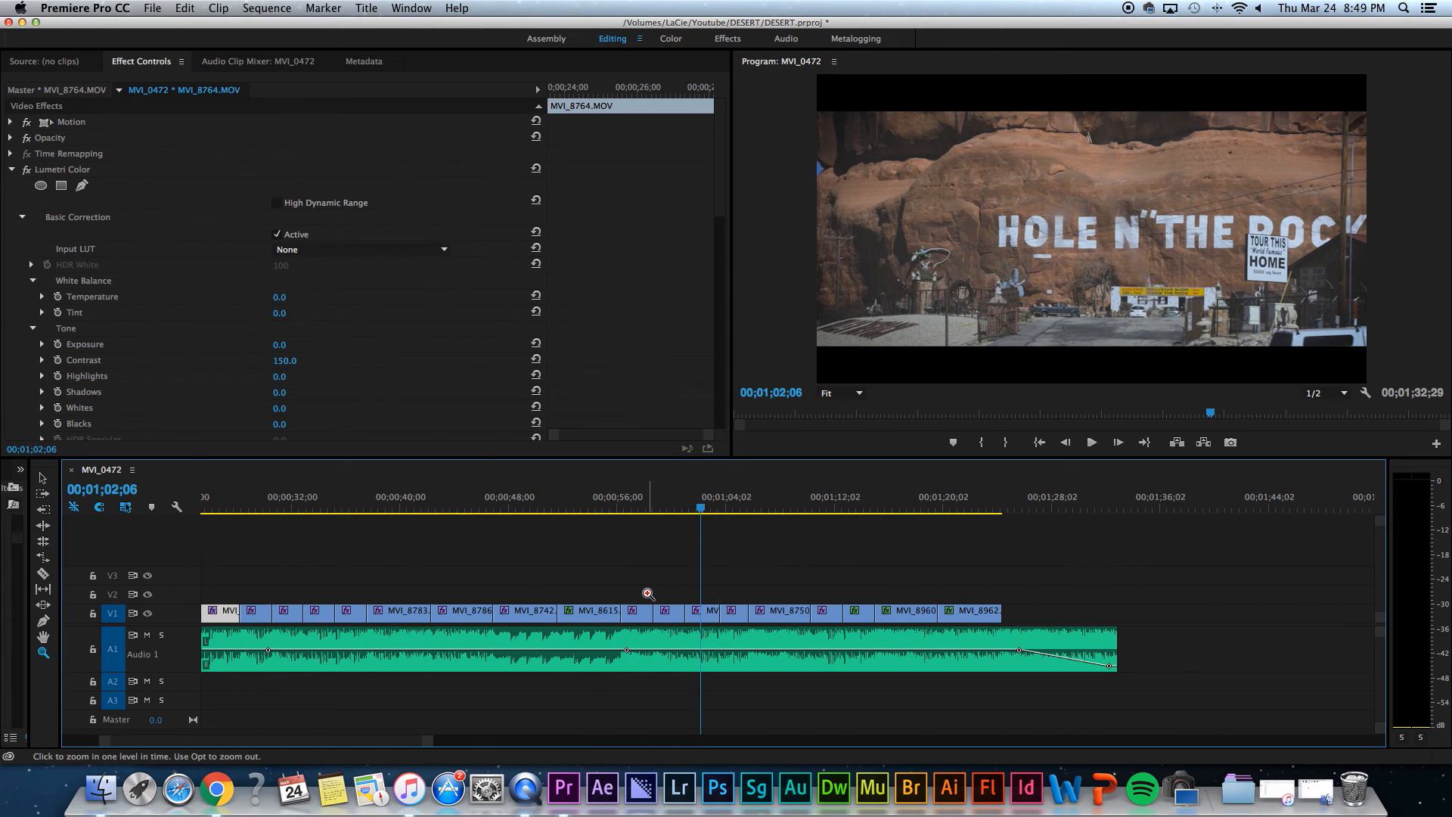
{"action": "left_click", "coordinate": [652, 590]}
{"action": "left_click", "coordinate": [651, 590]}
{"action": "left_click", "coordinate": [652, 589]}
{"action": "key", "text": "minus"}
{"action": "key", "text": "minus"}
{"action": "key", "text": "minus"}
{"action": "key", "text": "minus"}
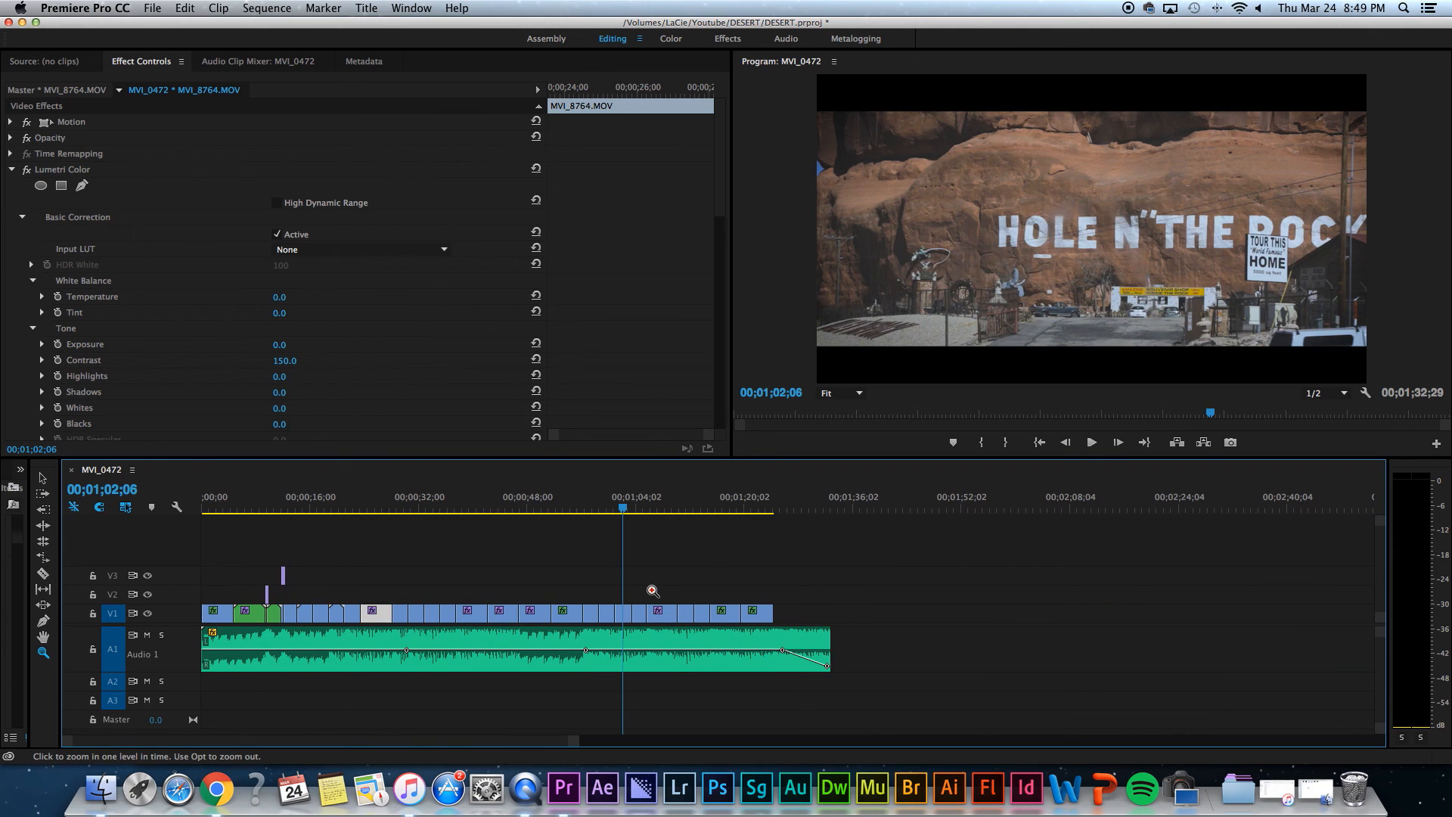
Zoom in around clips MVI_8745 to MVI_8750 with the Zoom tool, and use its zoom-out mode to reduce the timeline again
{"action": "left_click", "coordinate": [652, 590]}
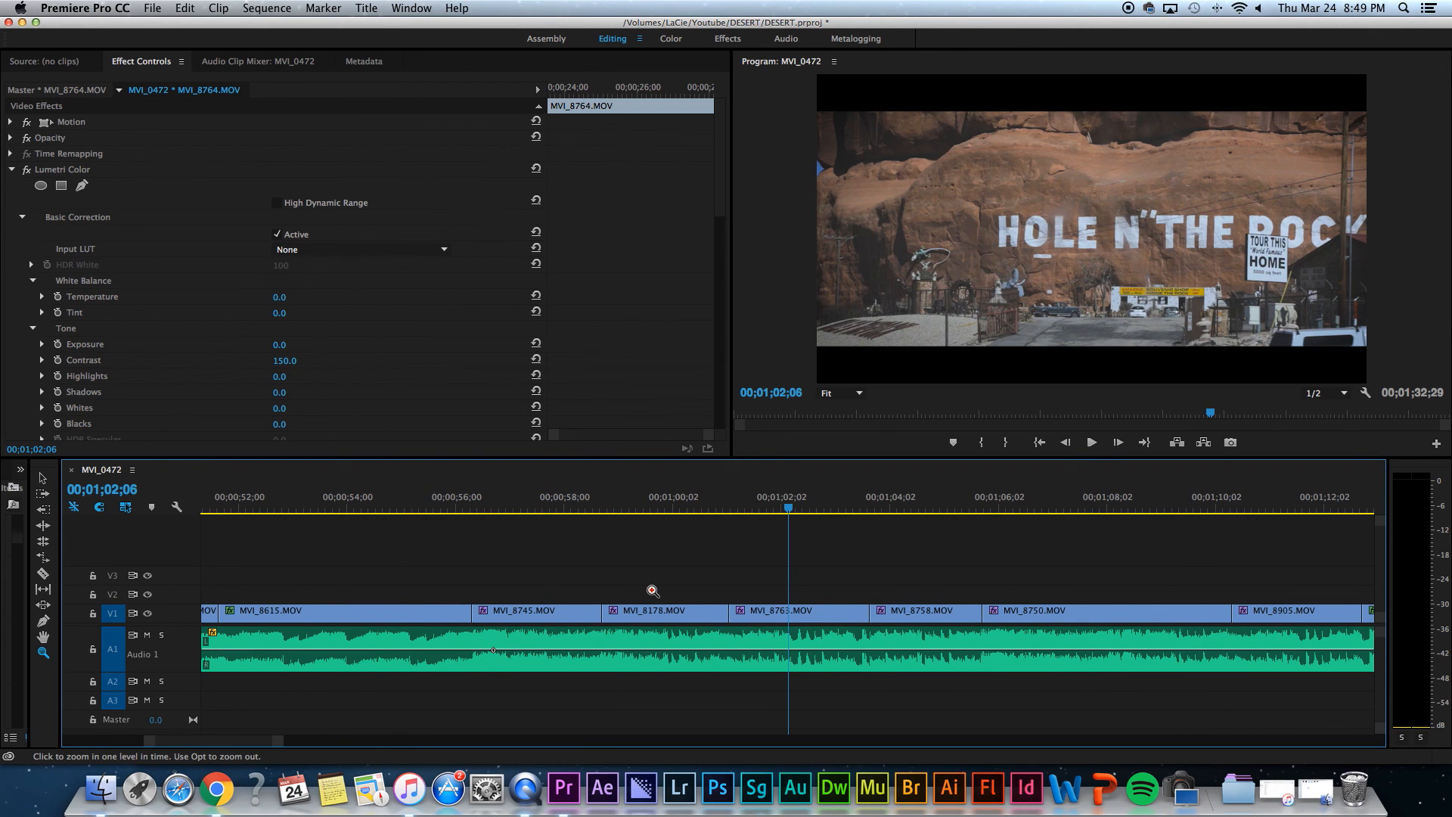
{"action": "left_click", "coordinate": [707, 577], "text": "alt"}
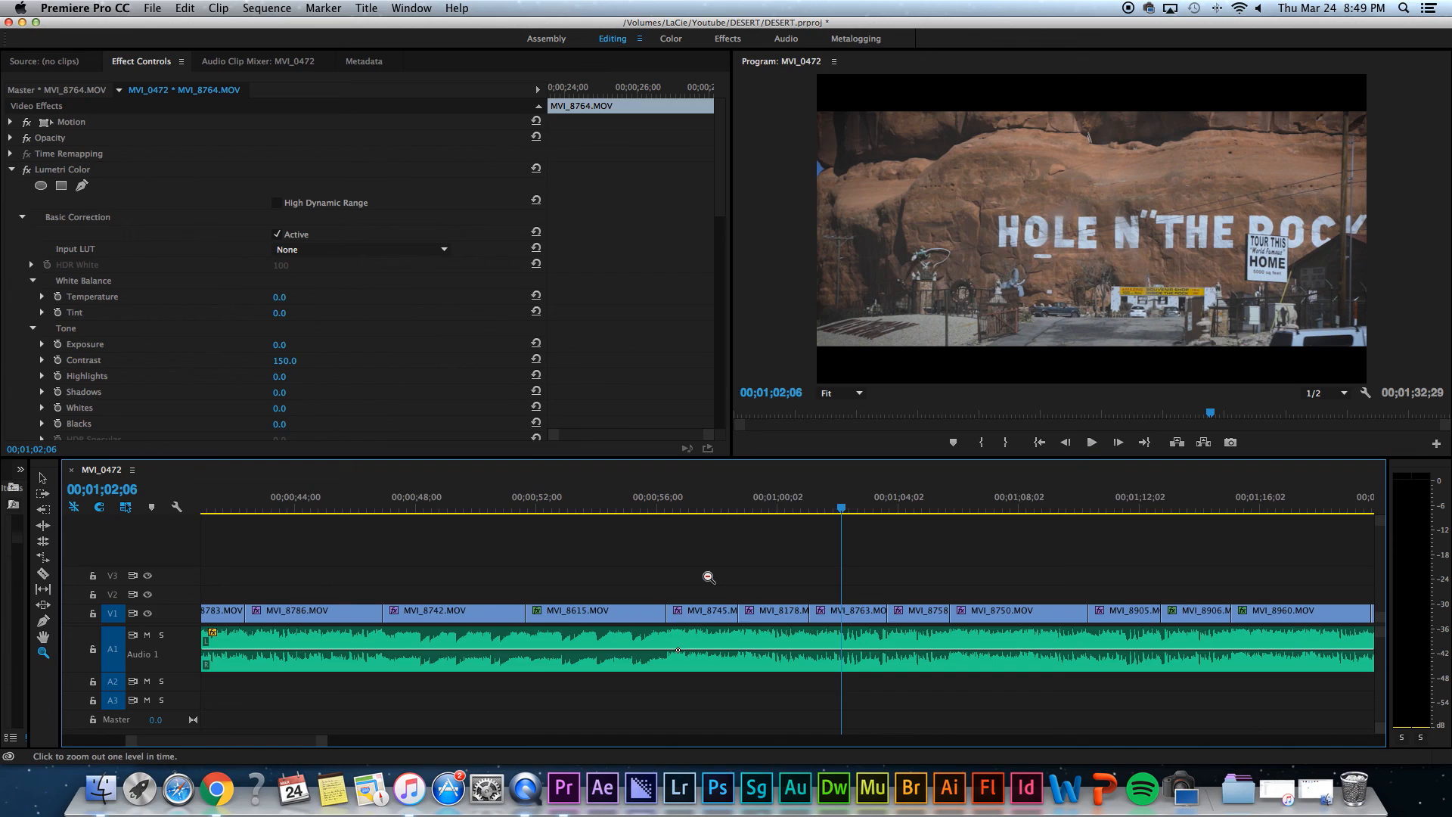
{"action": "left_click", "coordinate": [740, 581], "text": "alt"}
{"action": "left_click", "coordinate": [742, 582], "text": "alt"}
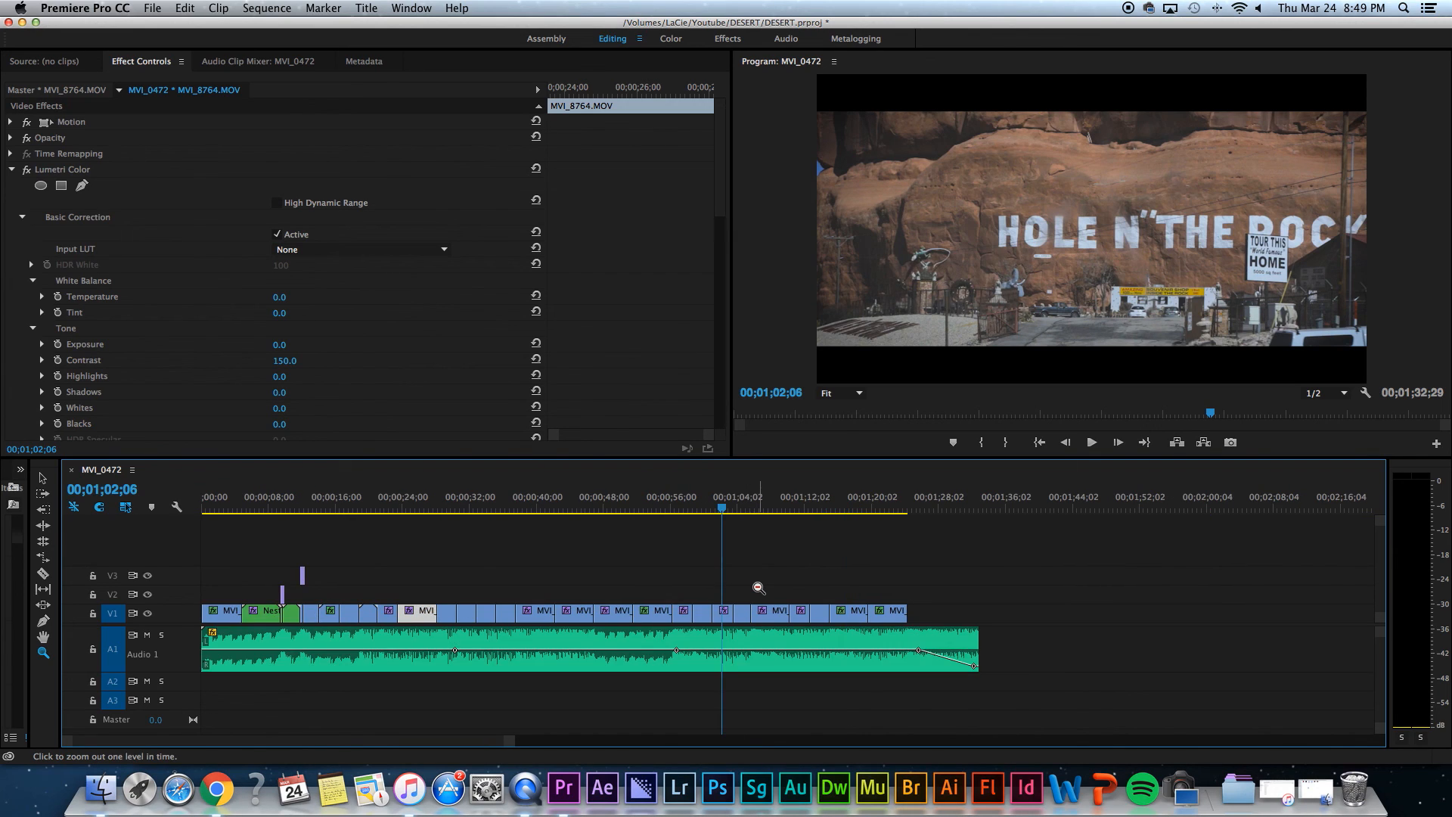
{"action": "left_click", "coordinate": [758, 587], "text": "alt"}
{"action": "left_click", "coordinate": [487, 590]}
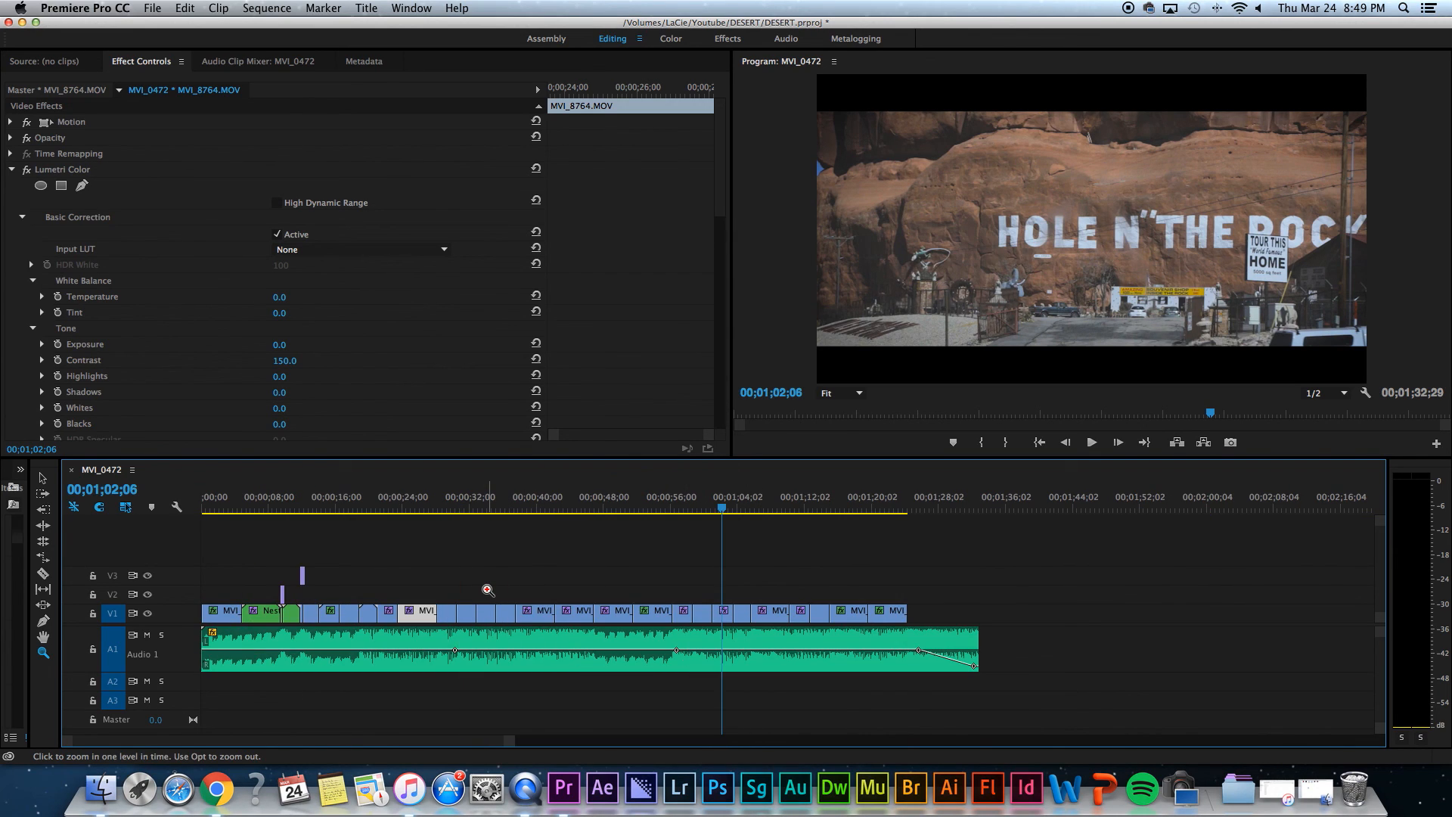
{"action": "left_click", "coordinate": [567, 589], "text": "alt"}
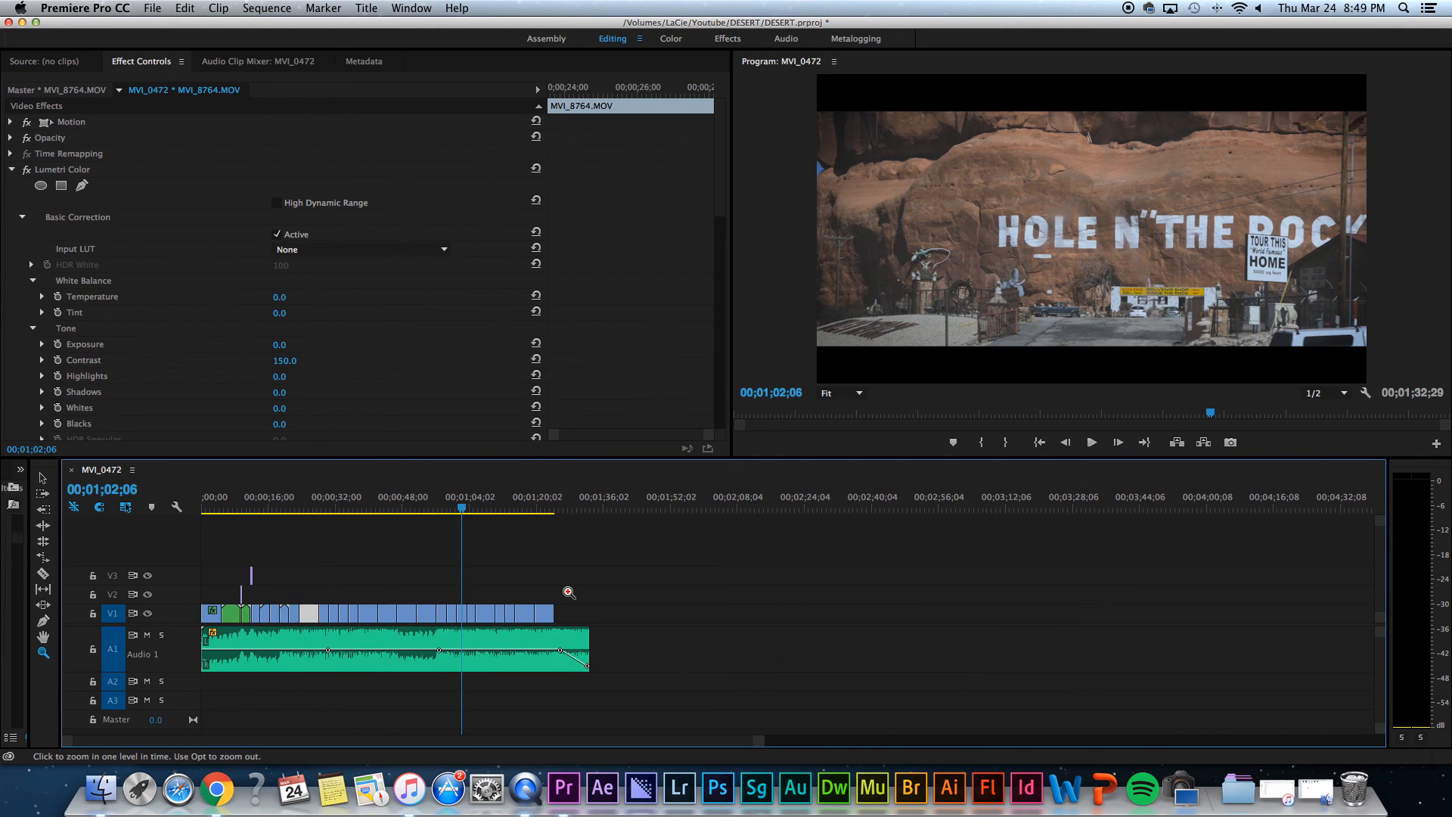
{"action": "left_click", "coordinate": [569, 592], "text": "alt"}
Compare zooming the timeline in and out around the playhead with zooming at a chosen point using the Zoom tool
{"action": "key", "text": "equal"}
{"action": "key", "text": "equal"}
{"action": "key", "text": "equal"}
{"action": "key", "text": "equal"}
{"action": "key", "text": "equal"}
{"action": "key", "text": "minus"}
{"action": "key", "text": "minus"}
{"action": "key", "text": "minus"}
{"action": "key", "text": "minus"}
{"action": "left_click", "coordinate": [569, 592], "text": "alt"}
{"action": "left_click", "coordinate": [568, 593]}
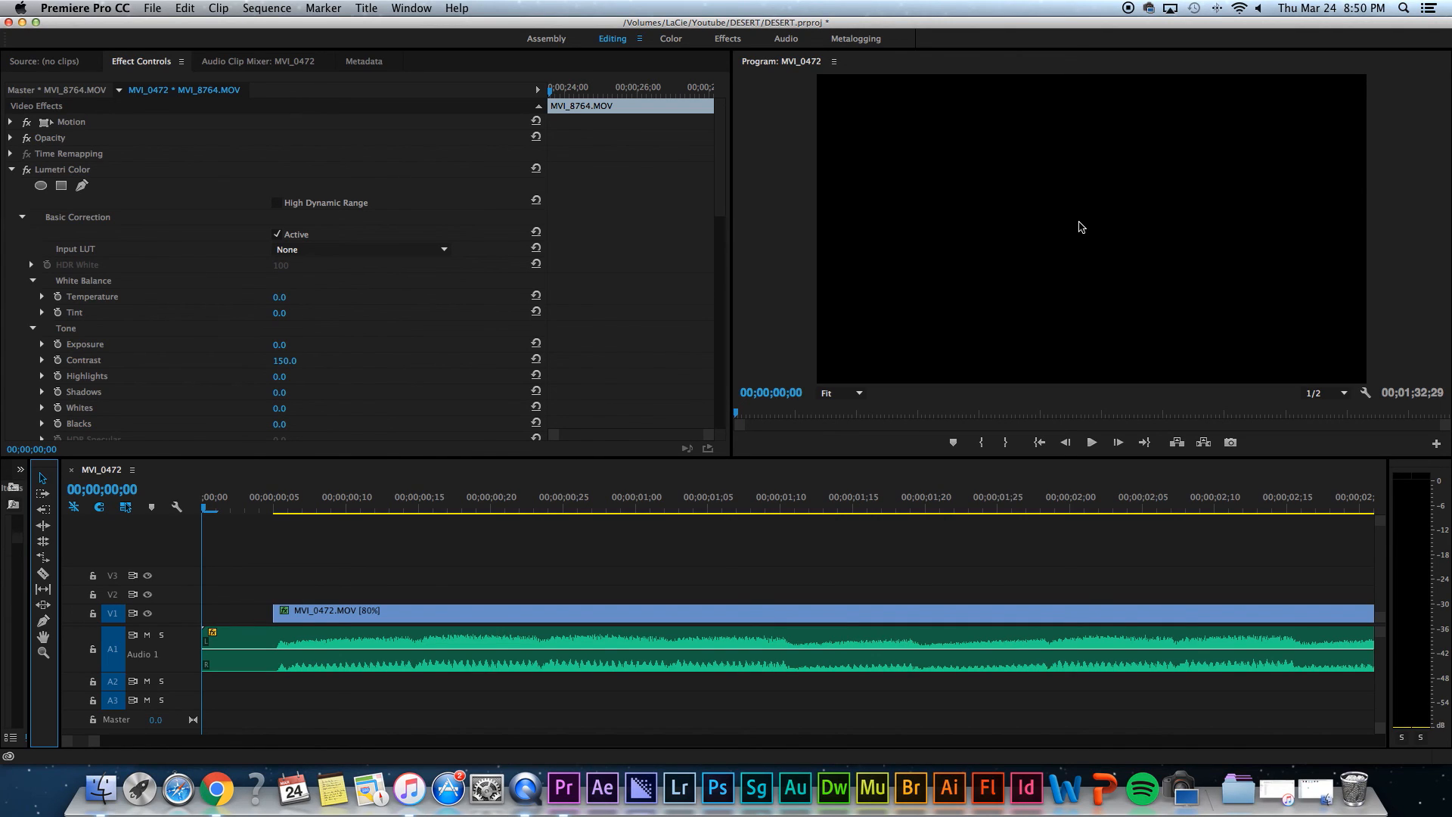
Zoom the timeline out from the sequence start until all clips from MVI_0472 to MVI_8962 fit in view
{"action": "scroll", "coordinate": [1112, 541], "scroll_direction": "right", "scroll_amount": 5}
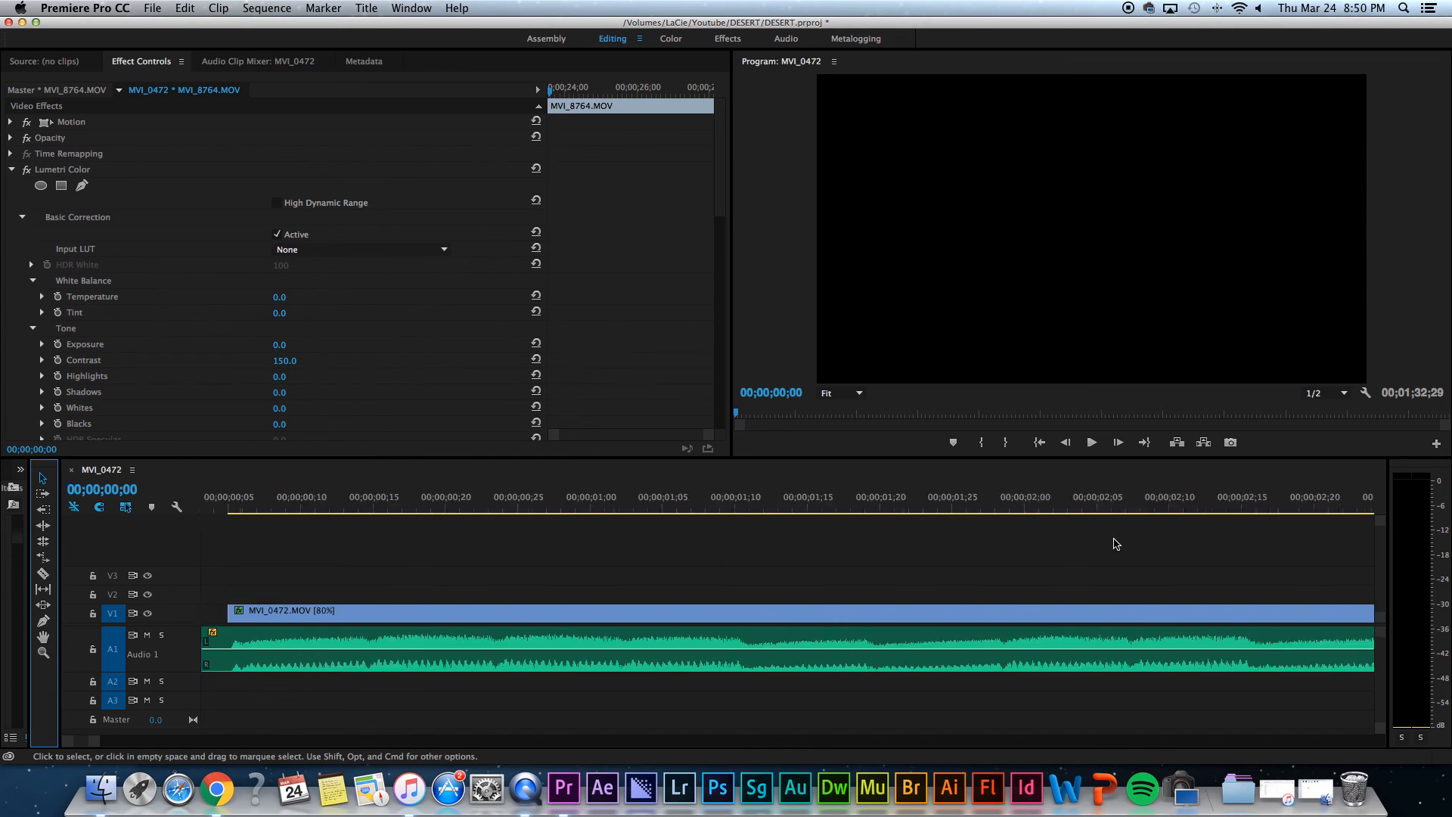
{"action": "key", "text": "minus"}
{"action": "key", "text": "minus"}
{"action": "key", "text": "minus"}
{"action": "key", "text": "minus"}
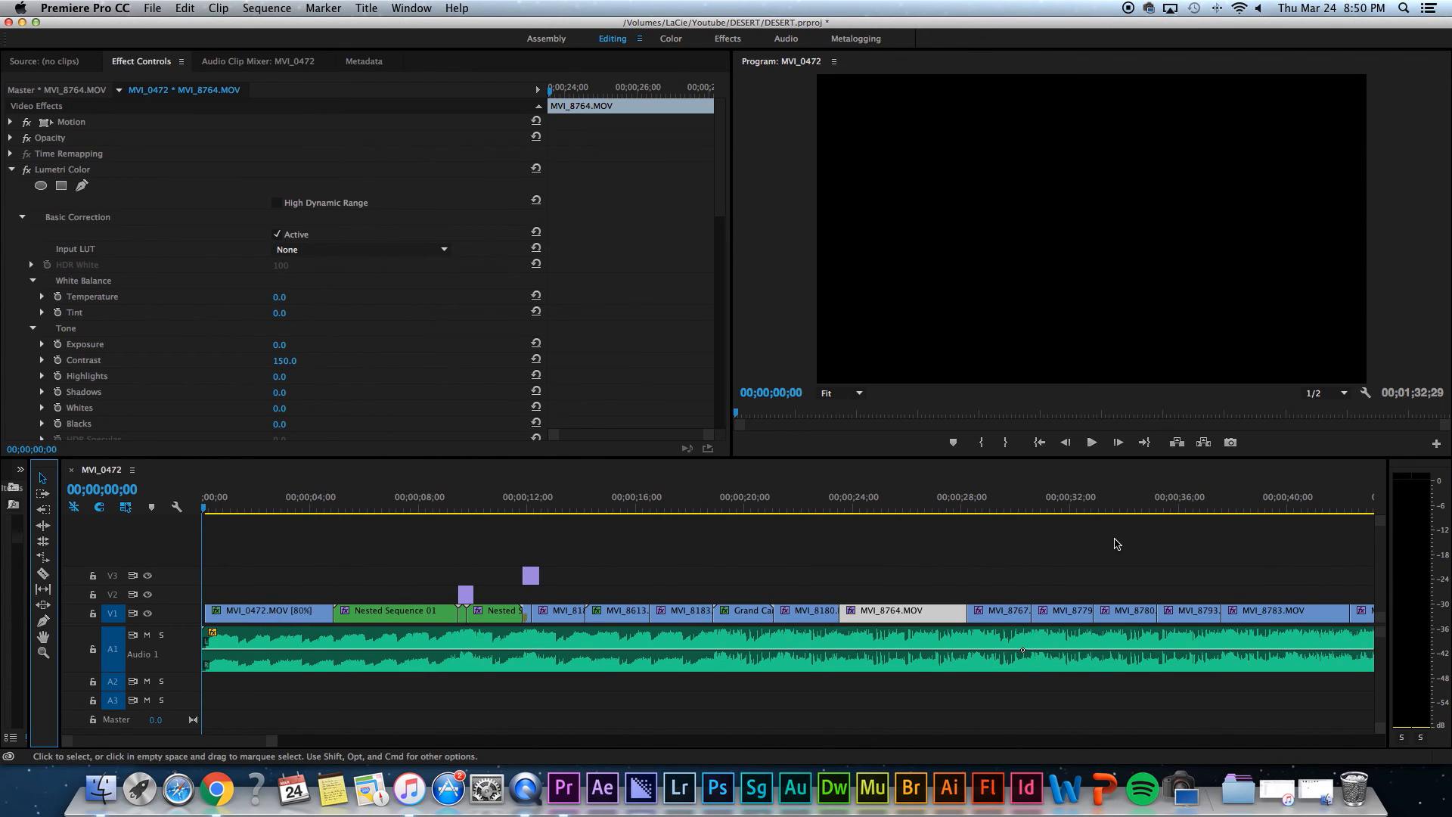
{"action": "key", "text": "minus"}
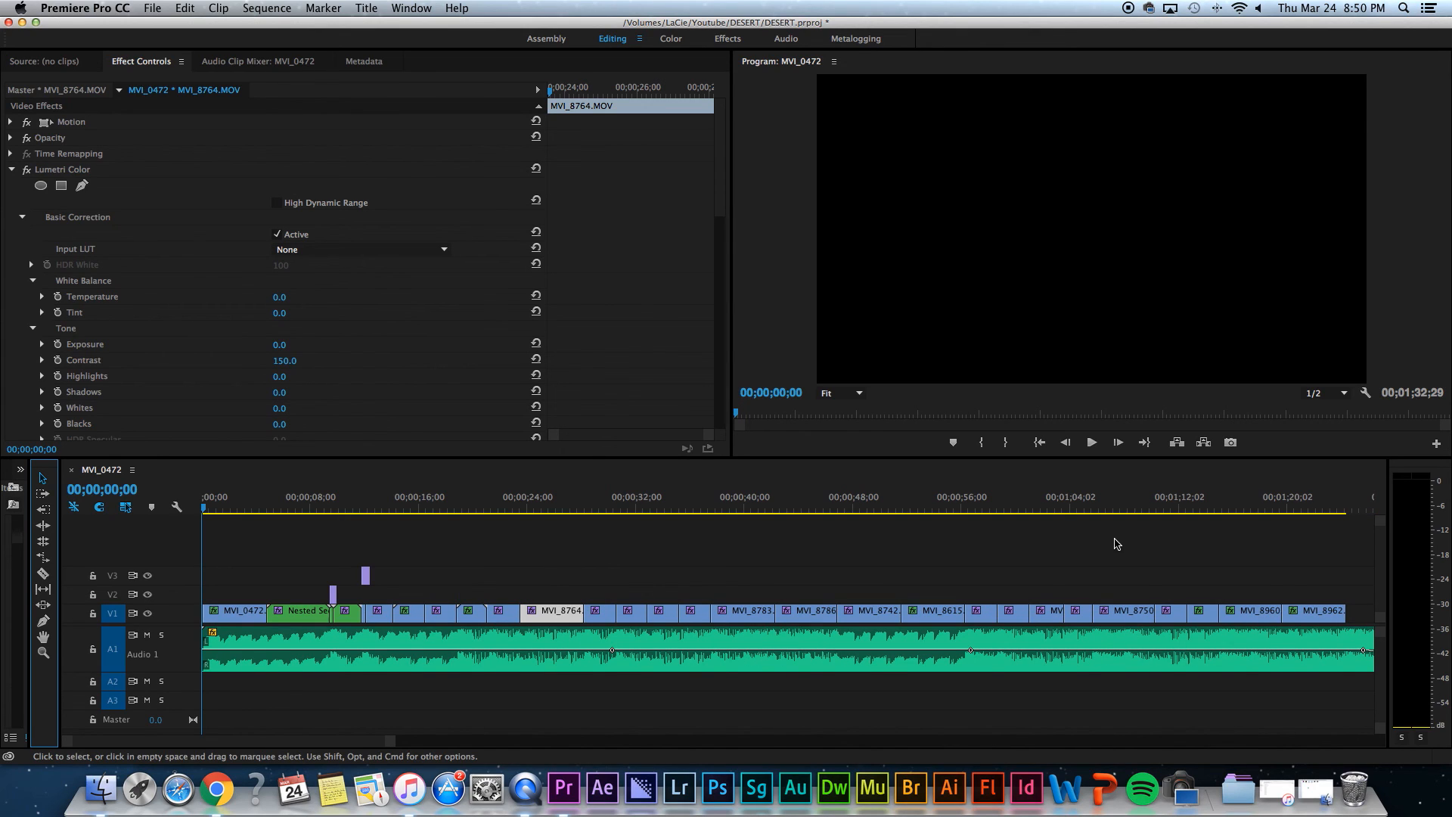
{"action": "key", "text": "minus"}
{"action": "key", "text": "equal"}
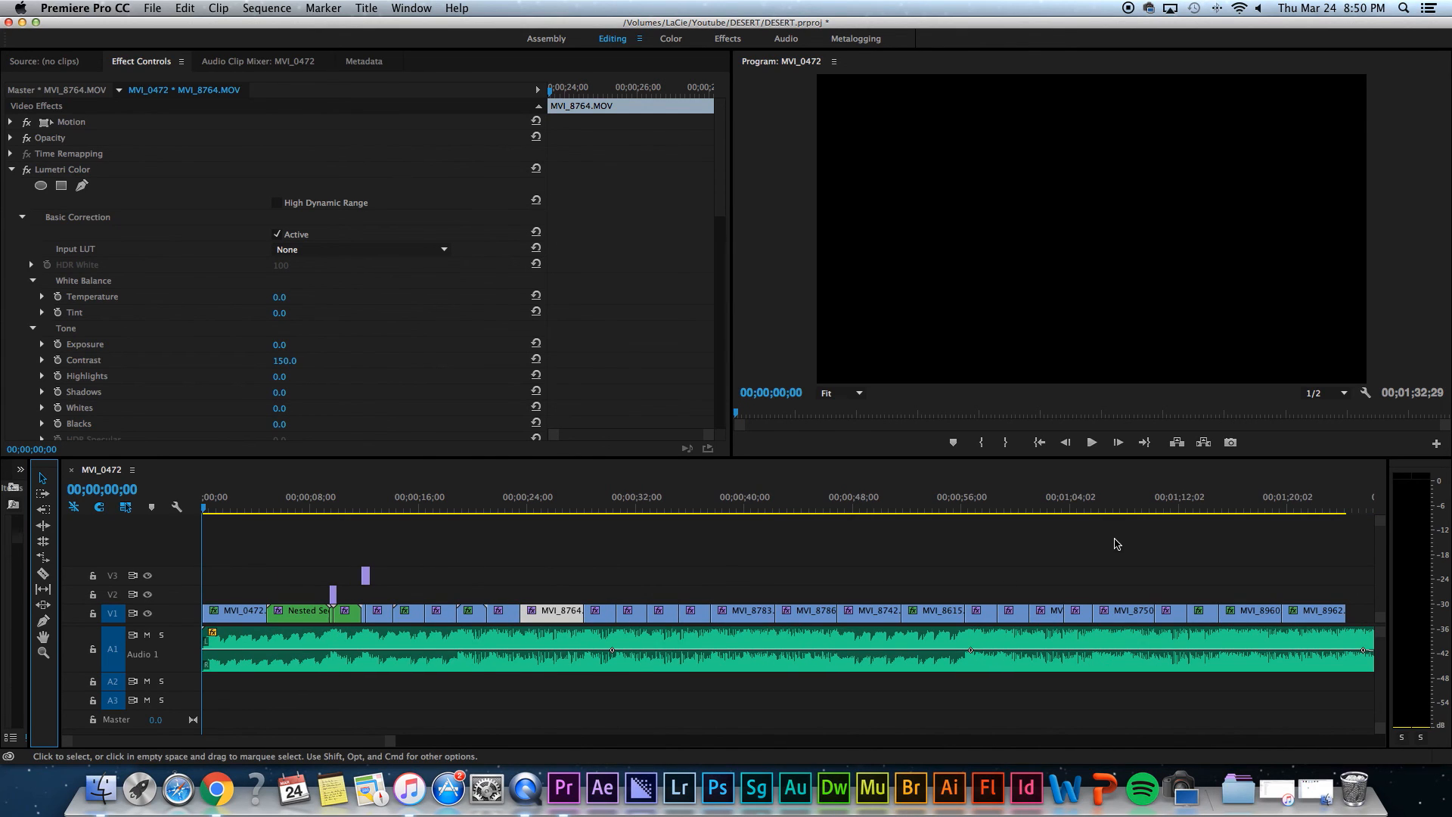